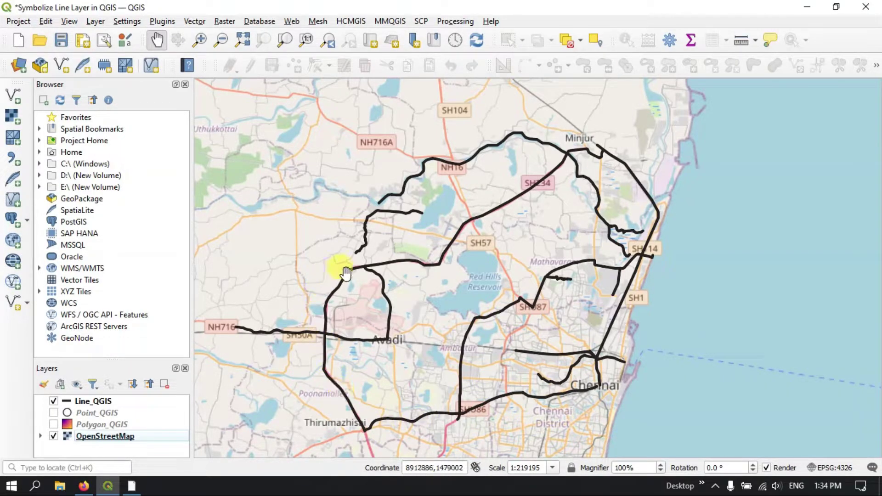
Open the symbology properties of the Line_QGIS layer and move the dialog aside to uncover the map
{"action": "left_click", "coordinate": [95, 401]}
{"action": "right_click", "coordinate": [95, 405]}
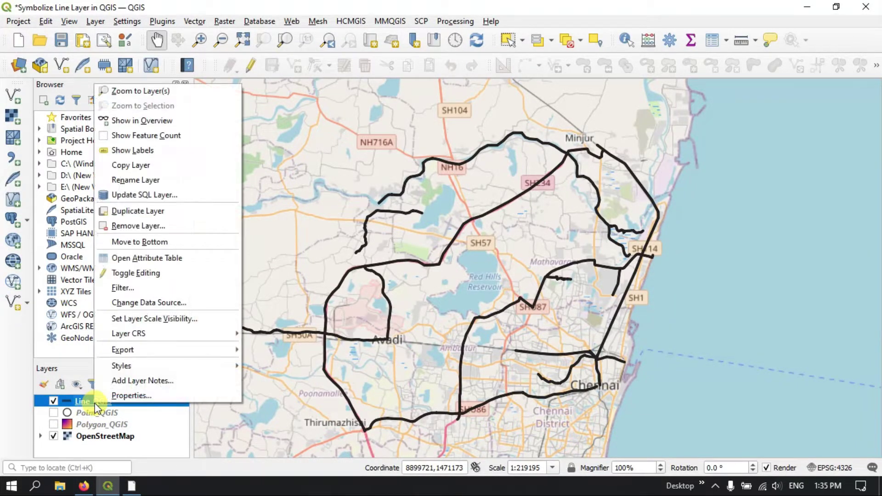
{"action": "left_click", "coordinate": [105, 396]}
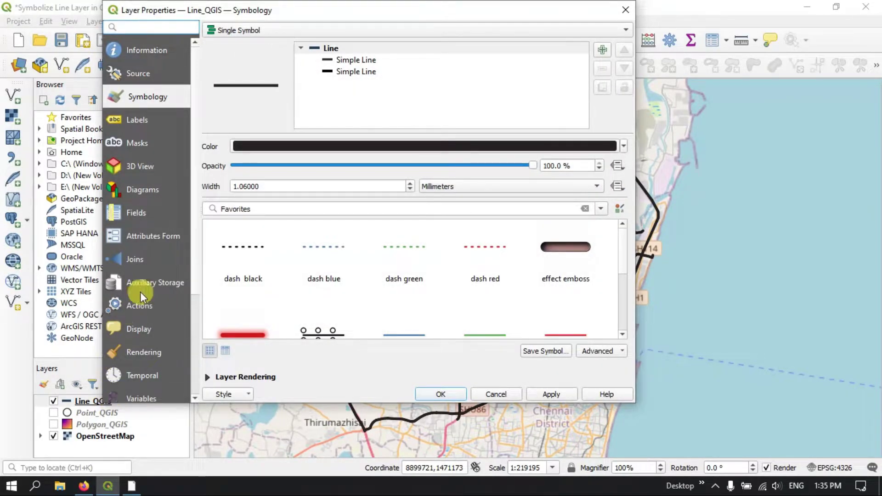
{"action": "left_click", "coordinate": [152, 103]}
{"action": "scroll", "coordinate": [152, 175], "scroll_direction": "down", "scroll_amount": 2}
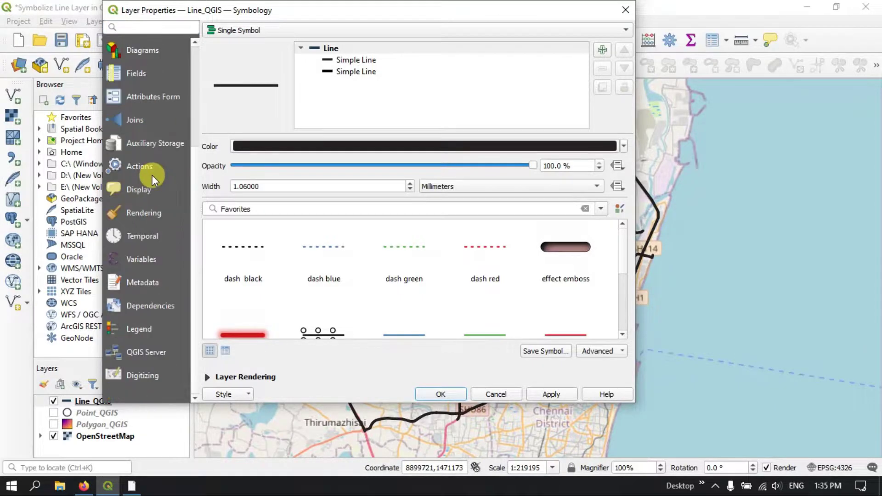
{"action": "scroll", "coordinate": [151, 204], "scroll_direction": "up", "scroll_amount": 2}
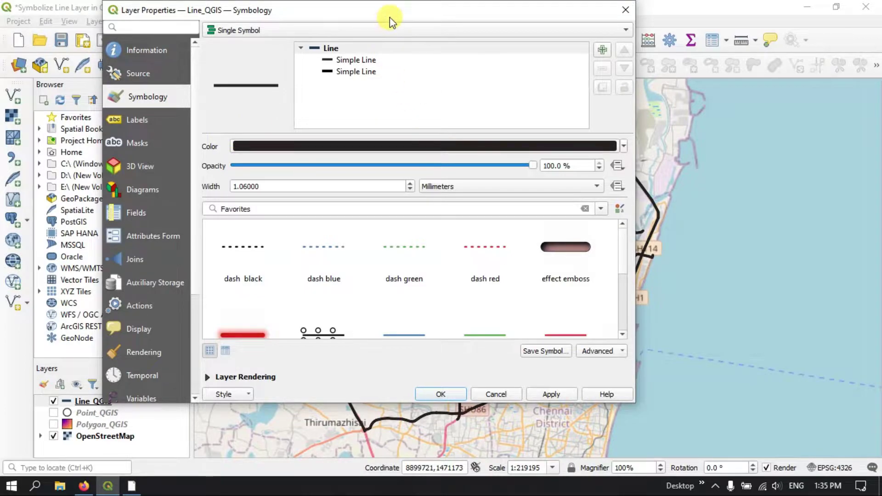
{"action": "left_click_drag", "start_coordinate": [388, 18], "coordinate": [363, 41]}
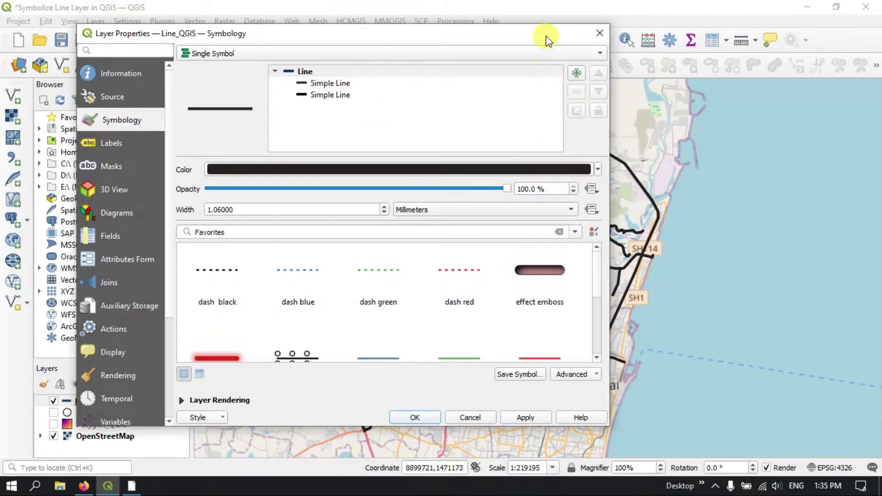
{"action": "left_click_drag", "start_coordinate": [547, 33], "coordinate": [442, 34]}
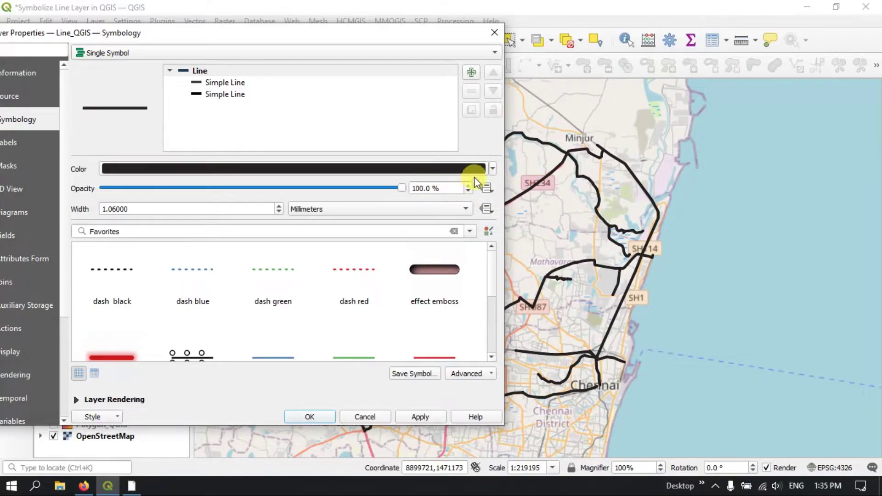
Change the line symbol's colour to a bright red using the colour wheel and apply it to the map
{"action": "left_click", "coordinate": [491, 170]}
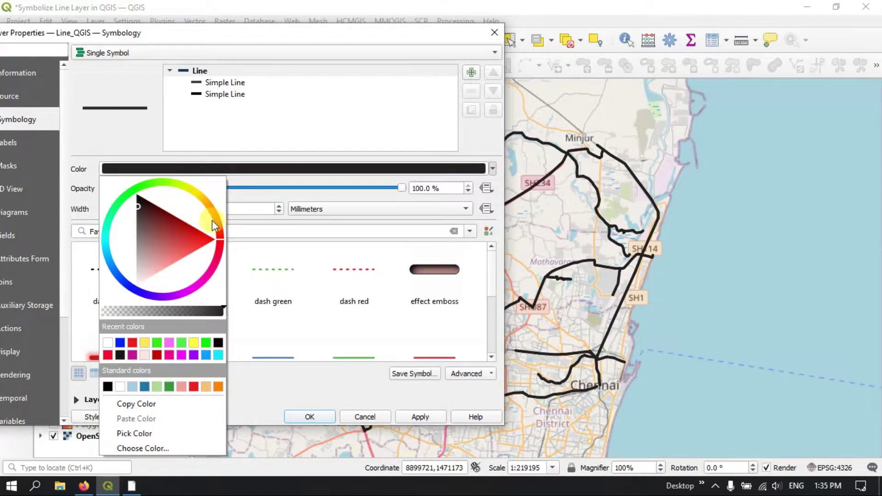
{"action": "left_click", "coordinate": [221, 252]}
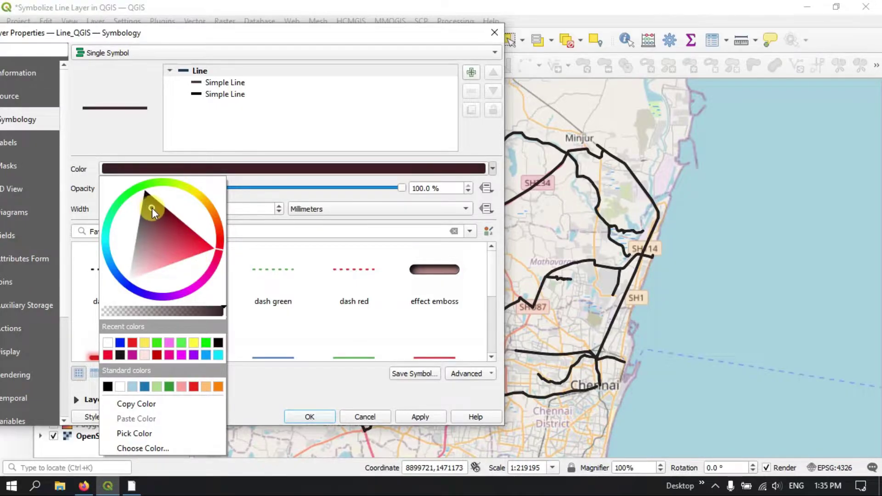
{"action": "mouse_move", "coordinate": [152, 208]}
{"action": "left_mouse_down"}
{"action": "mouse_move", "coordinate": [164, 230]}
{"action": "mouse_move", "coordinate": [206, 250]}
{"action": "left_mouse_up"}
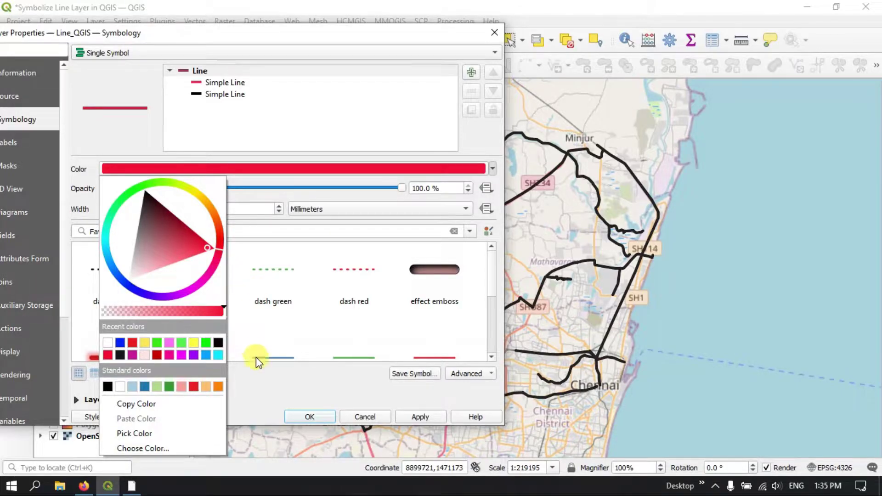
{"action": "left_click", "coordinate": [266, 388]}
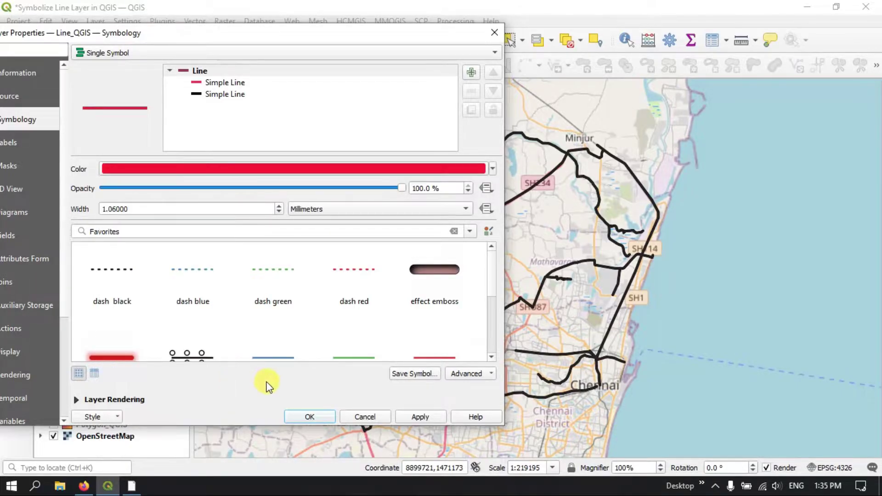
{"action": "left_click", "coordinate": [426, 417]}
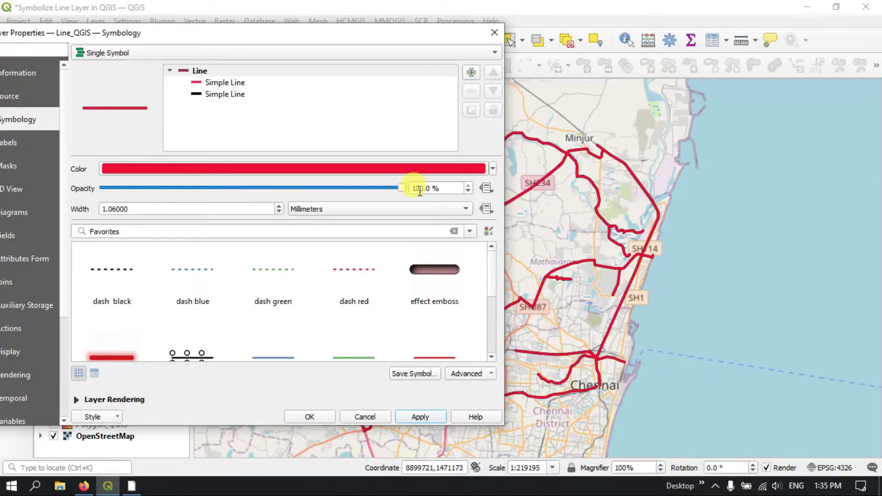
Try the line symbol at 50.2% and 9.5% opacity, restore it to 100%, and apply each setting
{"action": "left_click_drag", "start_coordinate": [401, 188], "coordinate": [252, 189]}
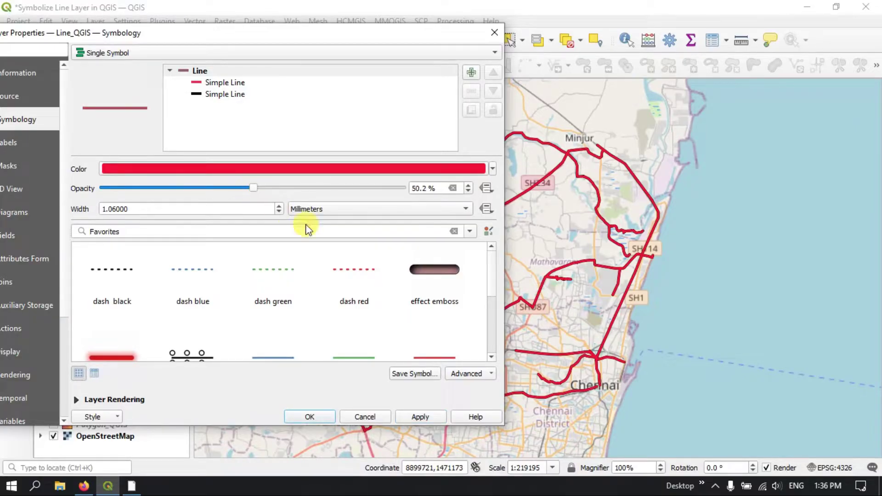
{"action": "left_click", "coordinate": [427, 416]}
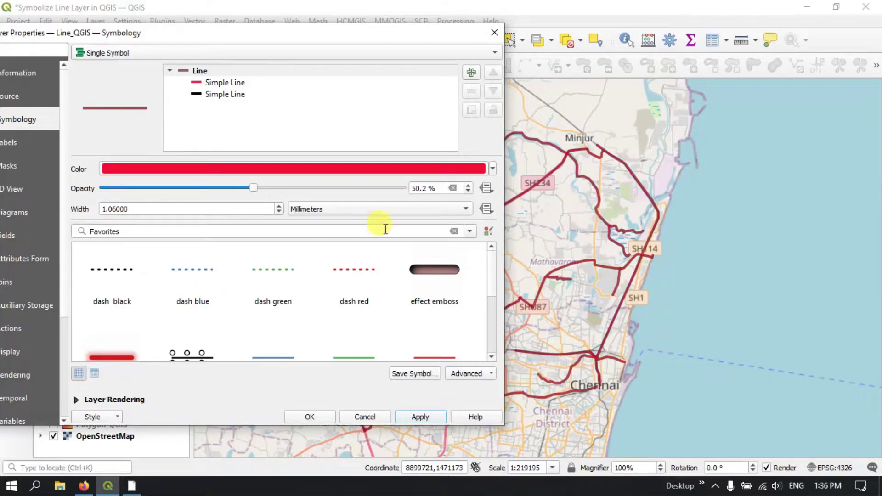
{"action": "left_click_drag", "start_coordinate": [257, 189], "coordinate": [132, 189]}
{"action": "left_click", "coordinate": [417, 416]}
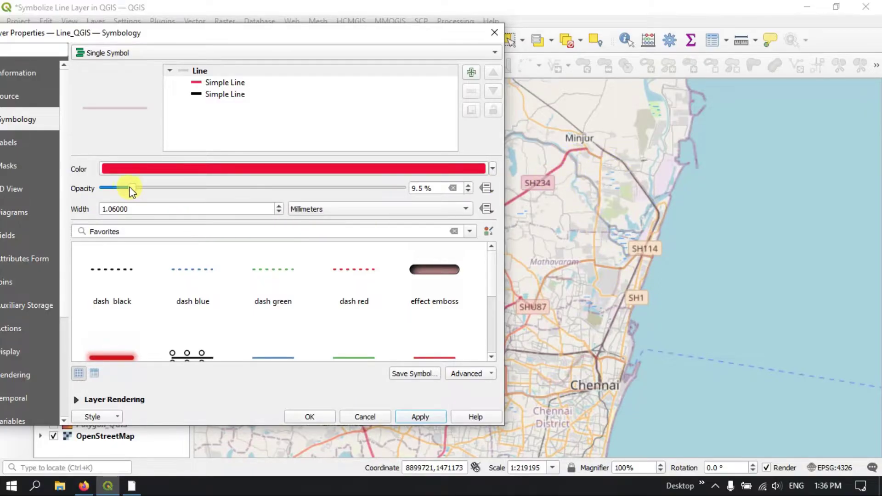
{"action": "left_click_drag", "start_coordinate": [131, 190], "coordinate": [401, 197]}
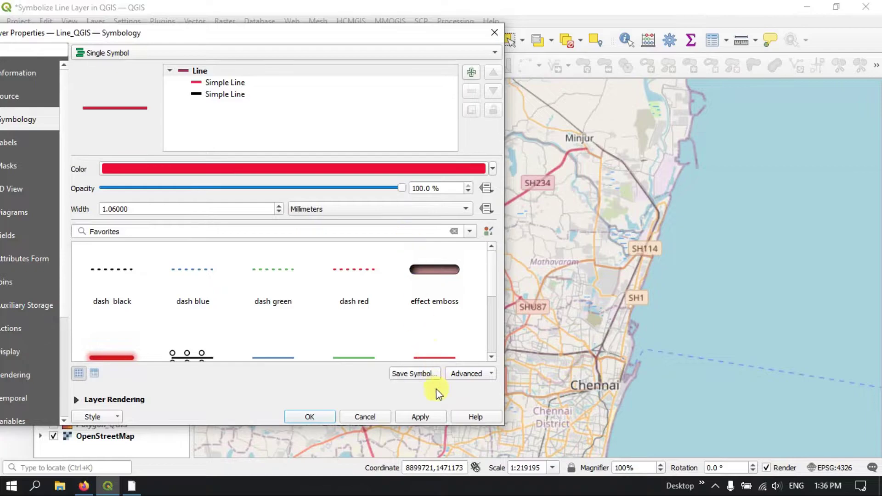
{"action": "left_click", "coordinate": [429, 415]}
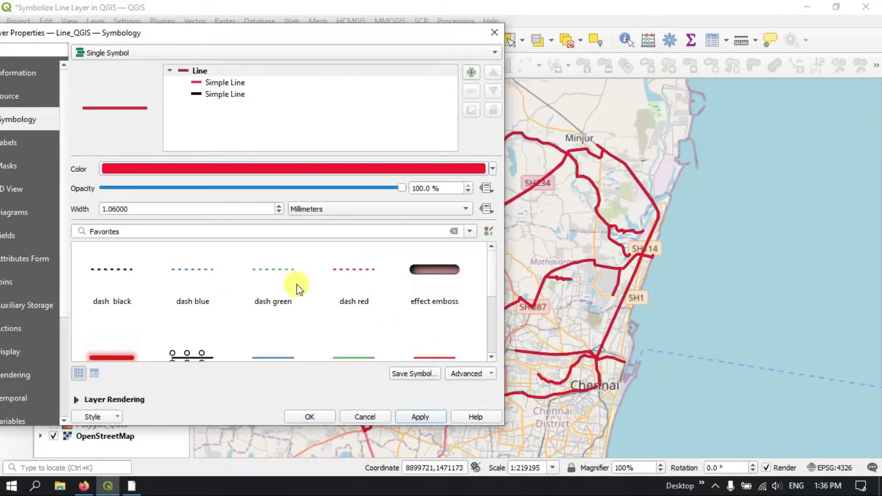
Apply the dash black preset from the Favorites symbols to the line layer
{"action": "scroll", "coordinate": [296, 289], "scroll_direction": "down", "scroll_amount": 2}
{"action": "scroll", "coordinate": [257, 321], "scroll_direction": "up", "scroll_amount": 2}
{"action": "left_click", "coordinate": [120, 271]}
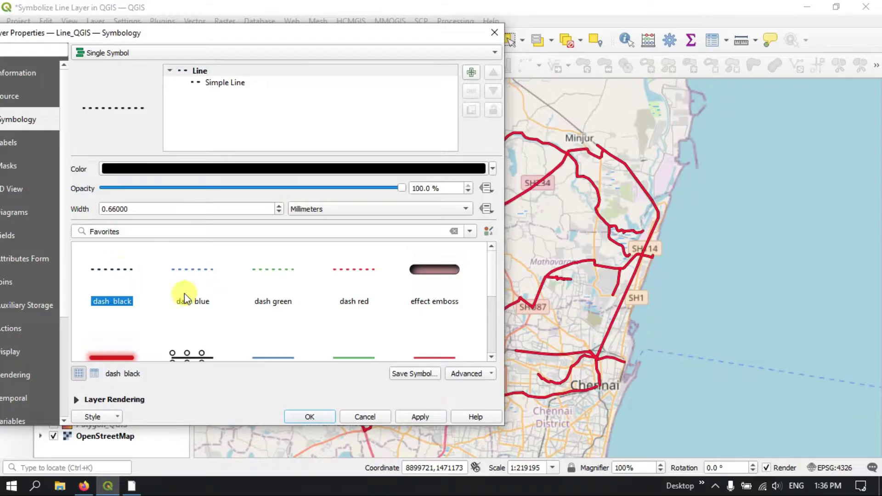
{"action": "left_click", "coordinate": [421, 417]}
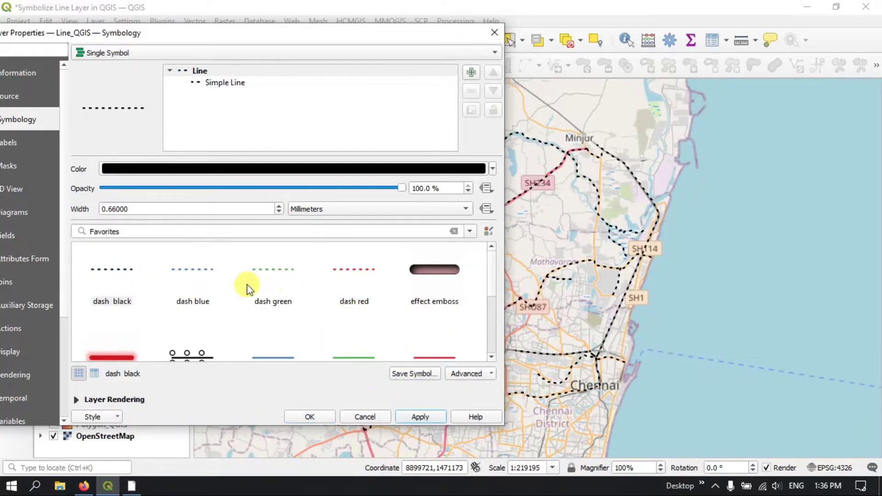
Apply the topo railway preset to the line layer and replace it with the topo road preset
{"action": "scroll", "coordinate": [335, 301], "scroll_direction": "down", "scroll_amount": 3}
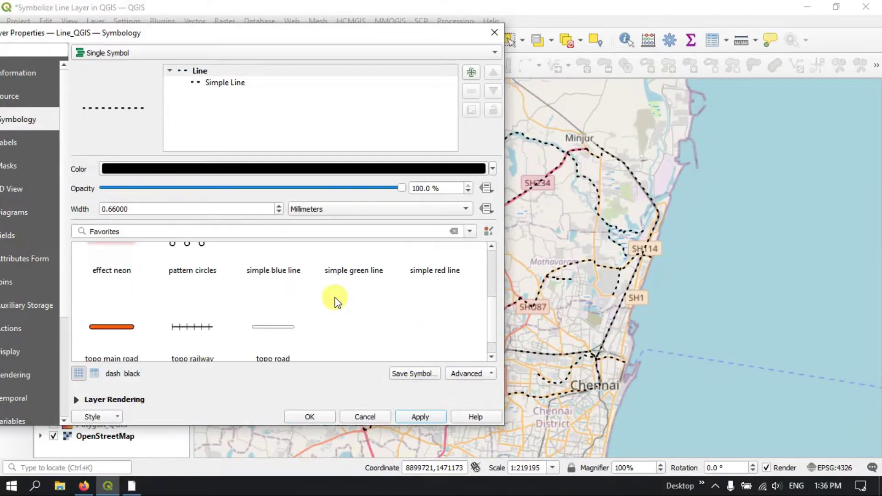
{"action": "left_click", "coordinate": [198, 328]}
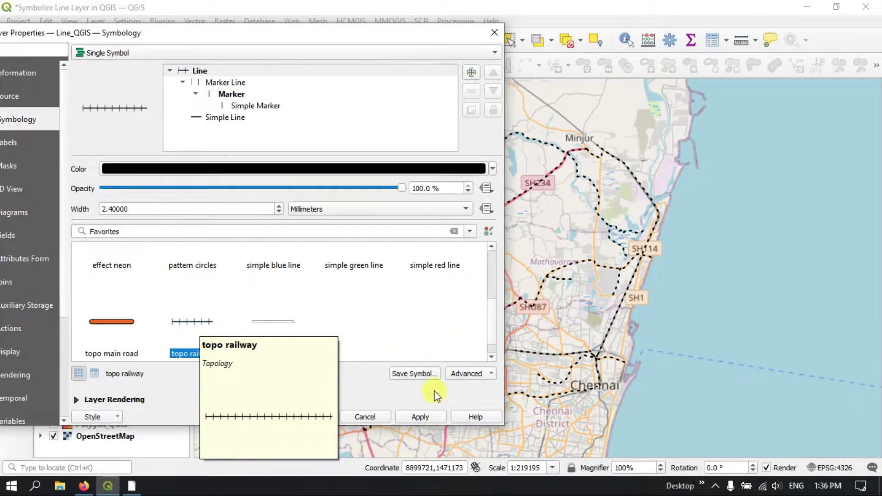
{"action": "left_click", "coordinate": [420, 416]}
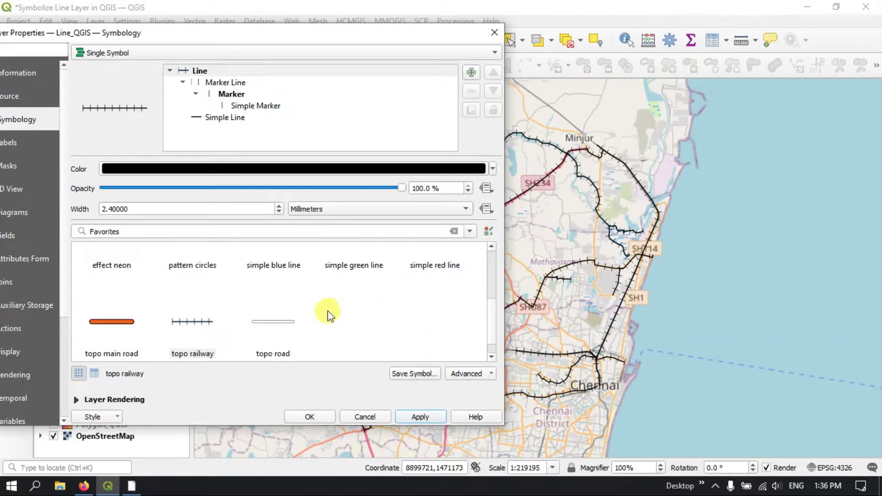
{"action": "left_click", "coordinate": [274, 321]}
{"action": "left_click", "coordinate": [418, 416]}
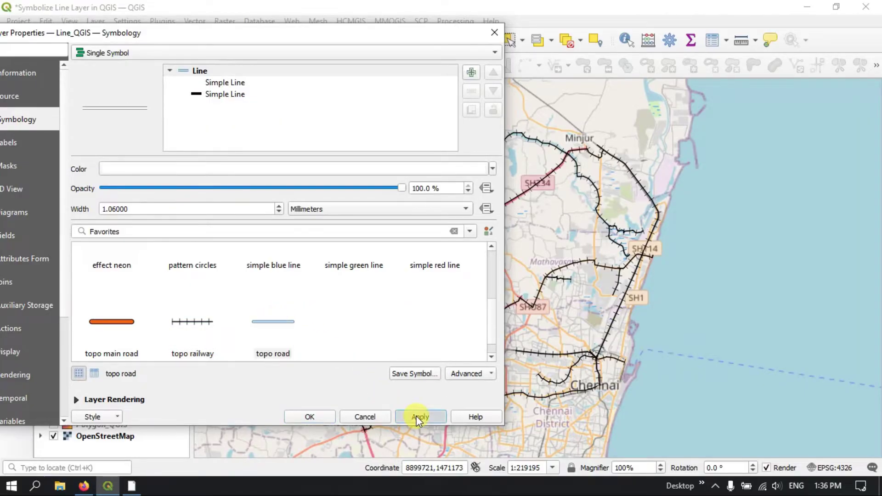
Filter the symbol presets to Colorful and apply the simple red line preset to the layer
{"action": "scroll", "coordinate": [385, 315], "scroll_direction": "up", "scroll_amount": 2}
{"action": "scroll", "coordinate": [384, 313], "scroll_direction": "up", "scroll_amount": 1}
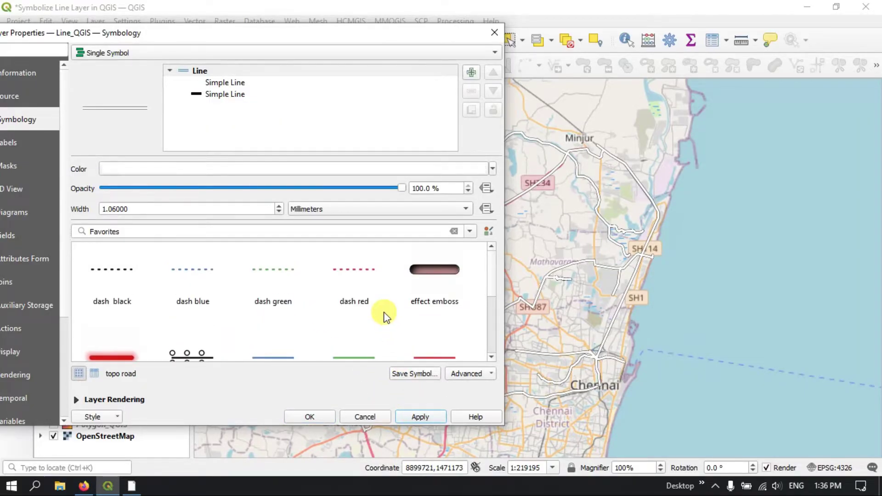
{"action": "left_click", "coordinate": [469, 231]}
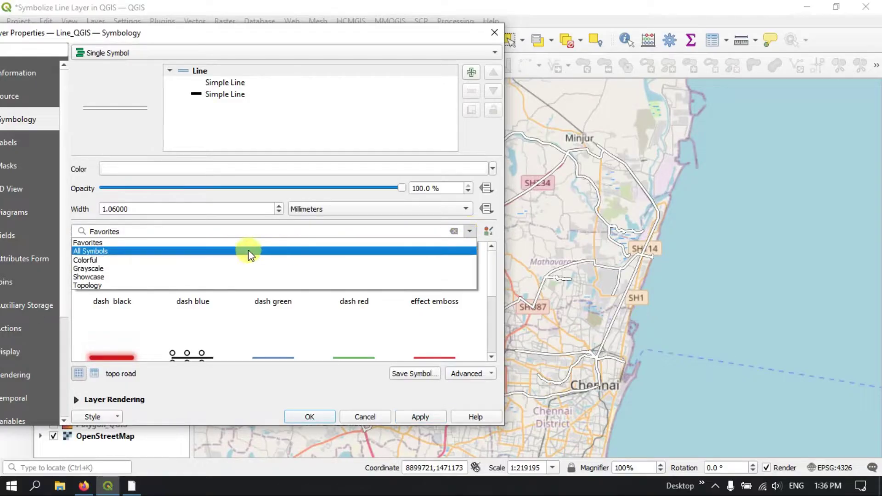
{"action": "left_click", "coordinate": [176, 257]}
{"action": "scroll", "coordinate": [273, 308], "scroll_direction": "down", "scroll_amount": 2}
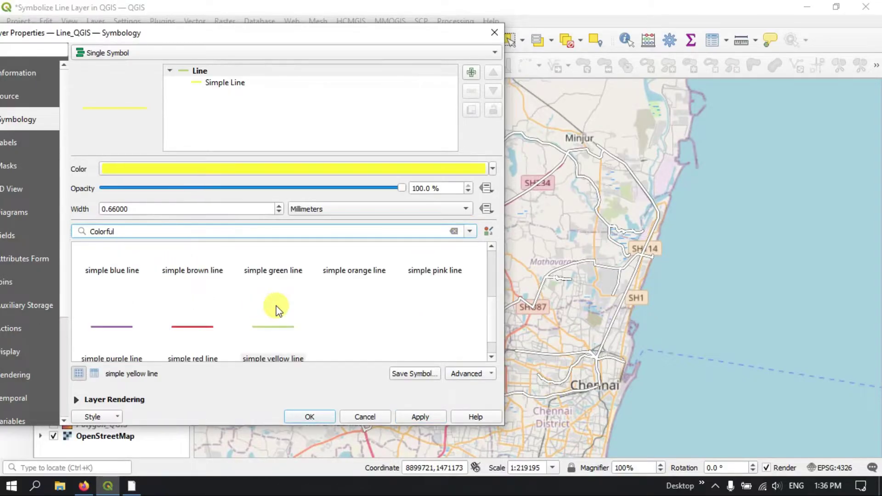
{"action": "scroll", "coordinate": [275, 308], "scroll_direction": "up", "scroll_amount": 2}
{"action": "scroll", "coordinate": [309, 348], "scroll_direction": "down", "scroll_amount": 2}
{"action": "left_click", "coordinate": [218, 332]}
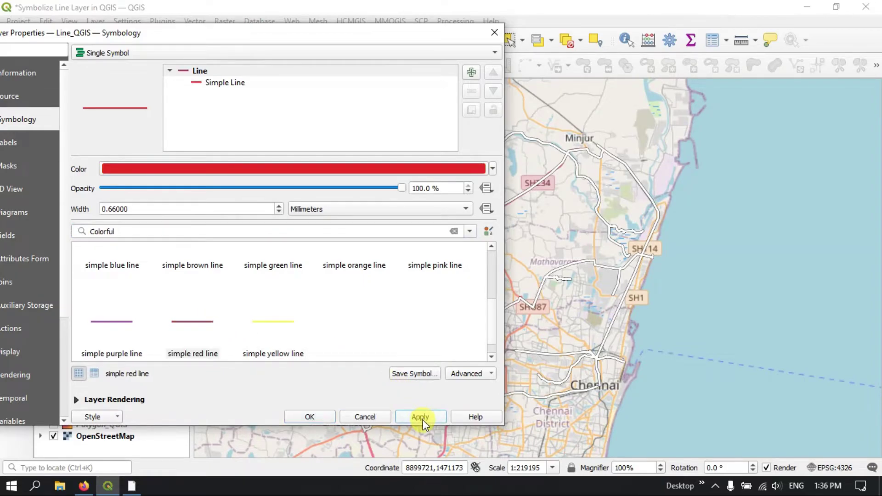
{"action": "left_click", "coordinate": [420, 416]}
Filter the symbol presets to Grayscale and apply the gray 4 line preset to the layer
{"action": "left_click", "coordinate": [469, 231]}
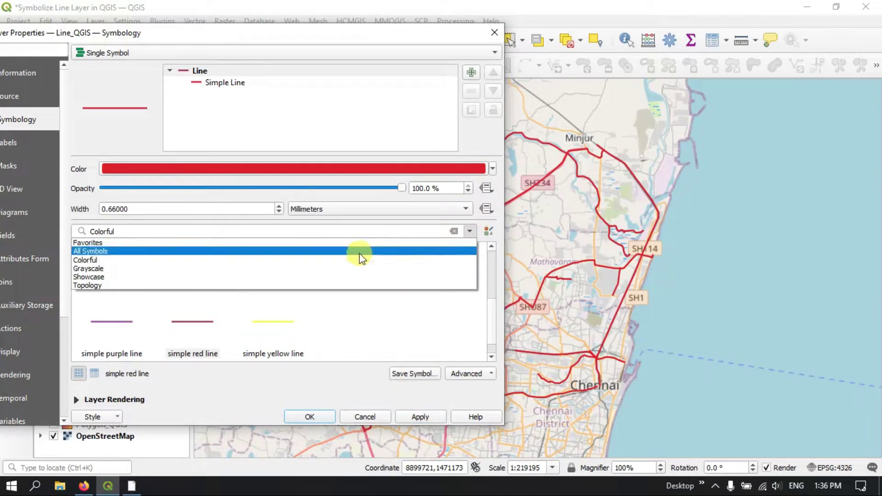
{"action": "left_click", "coordinate": [300, 269]}
{"action": "scroll", "coordinate": [308, 298], "scroll_direction": "down", "scroll_amount": 1}
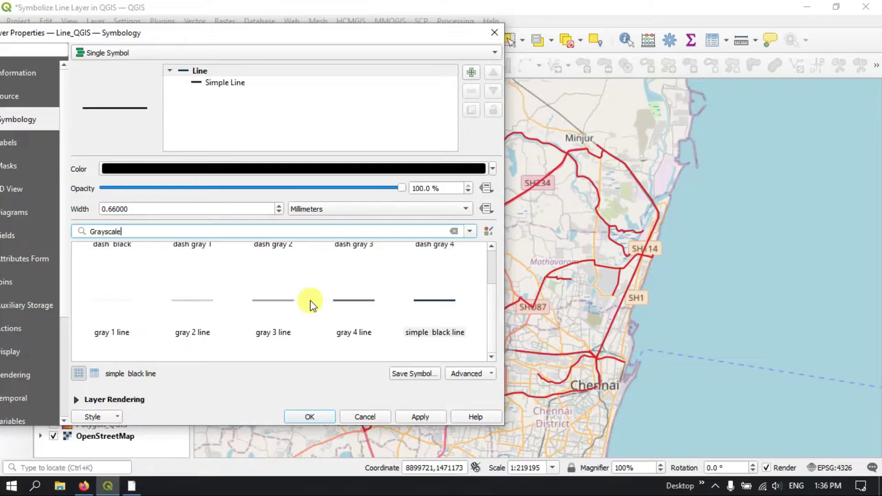
{"action": "scroll", "coordinate": [312, 304], "scroll_direction": "up", "scroll_amount": 1}
{"action": "scroll", "coordinate": [311, 304], "scroll_direction": "down", "scroll_amount": 1}
{"action": "scroll", "coordinate": [245, 307], "scroll_direction": "up", "scroll_amount": 1}
{"action": "scroll", "coordinate": [322, 309], "scroll_direction": "down", "scroll_amount": 1}
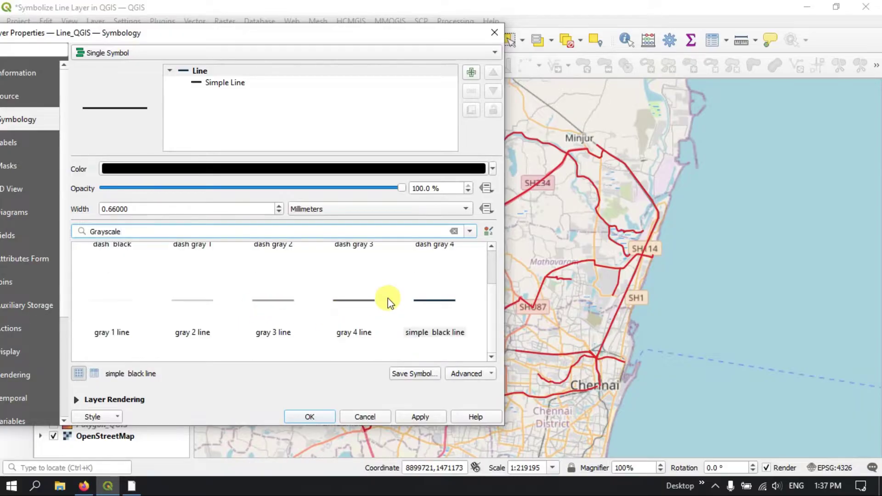
{"action": "left_click", "coordinate": [353, 298]}
{"action": "left_click", "coordinate": [433, 414]}
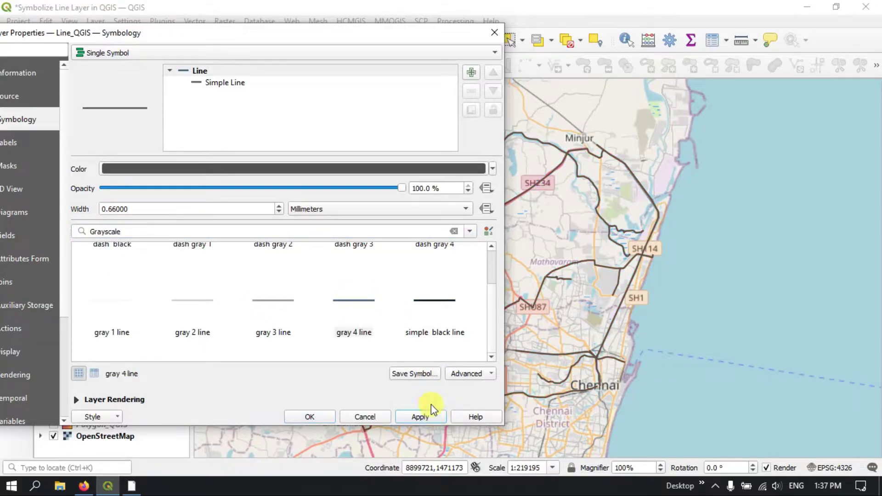
From the Showcase presets, apply cat trail to the line layer and replace it with pattern circles
{"action": "left_click", "coordinate": [470, 231]}
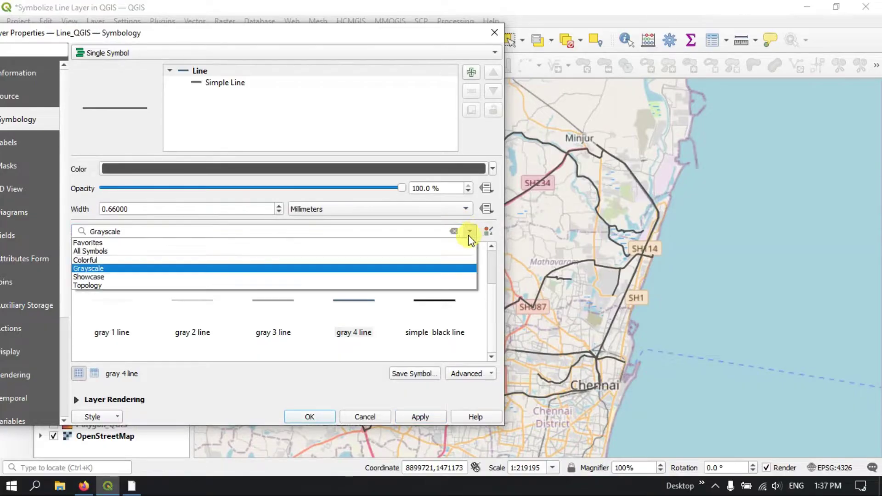
{"action": "left_click", "coordinate": [368, 278]}
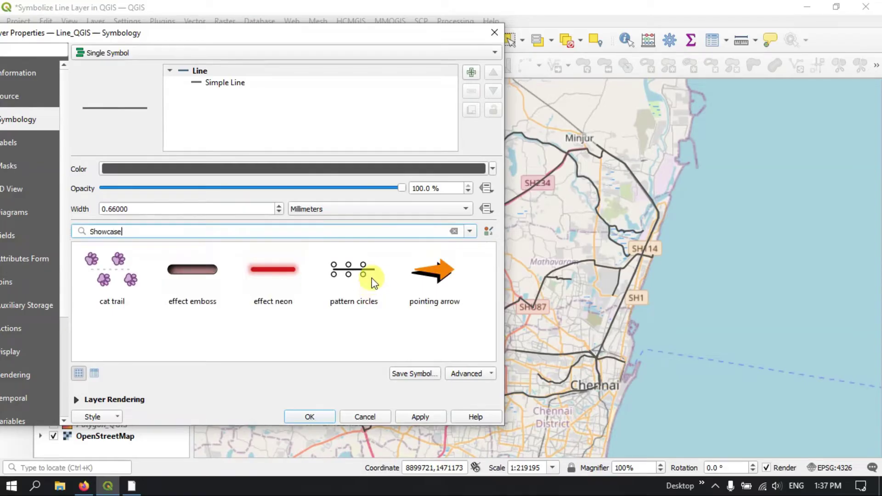
{"action": "left_click", "coordinate": [101, 274]}
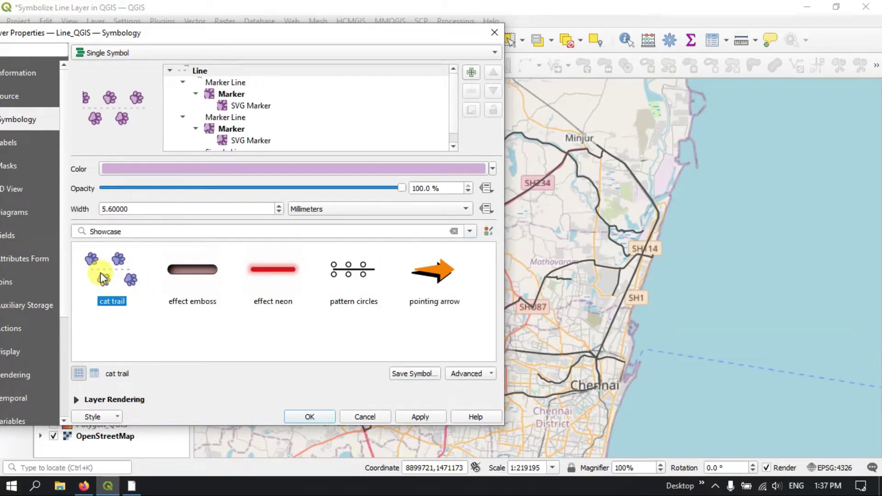
{"action": "left_click", "coordinate": [412, 416]}
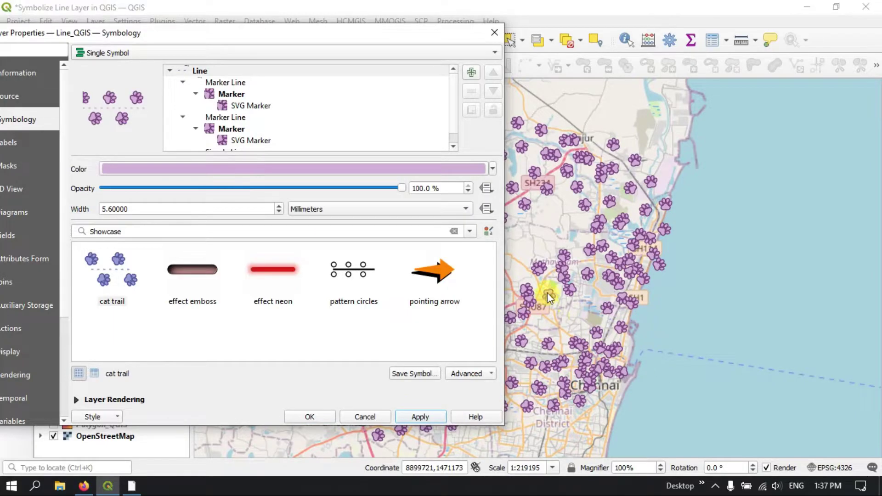
{"action": "left_click", "coordinate": [348, 269]}
{"action": "left_click", "coordinate": [420, 418]}
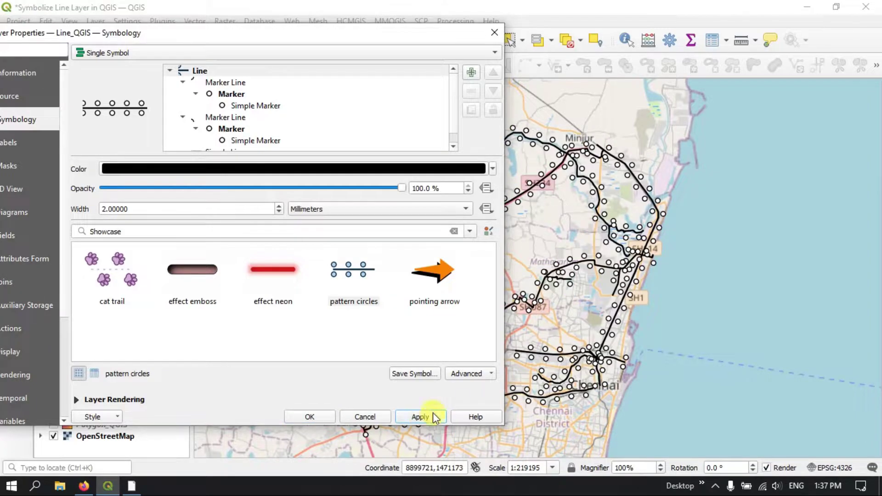
Apply the pointing arrow preset to the line layer, and replace it with the topo hydrology preset from the Topology group
{"action": "left_click", "coordinate": [436, 271]}
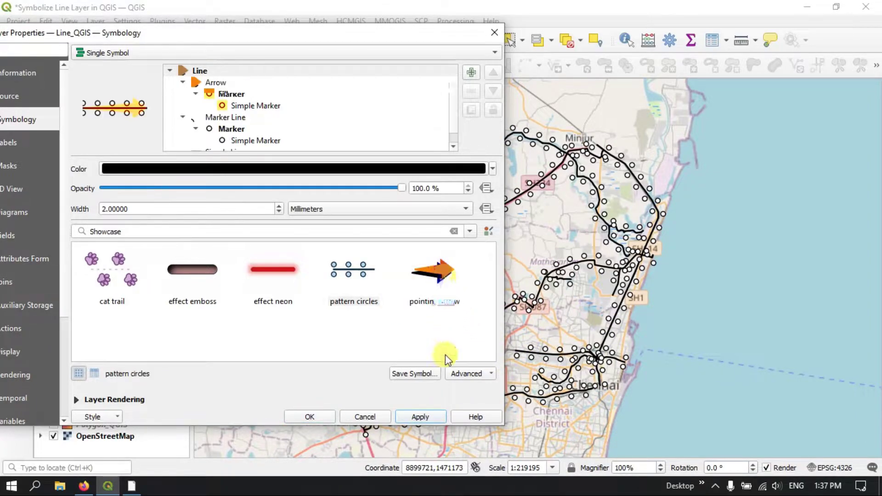
{"action": "left_click", "coordinate": [428, 416]}
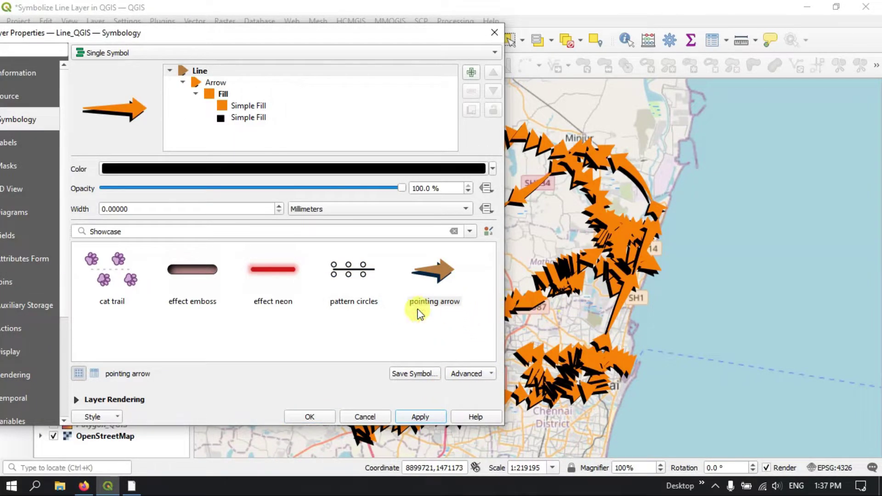
{"action": "left_click", "coordinate": [468, 231]}
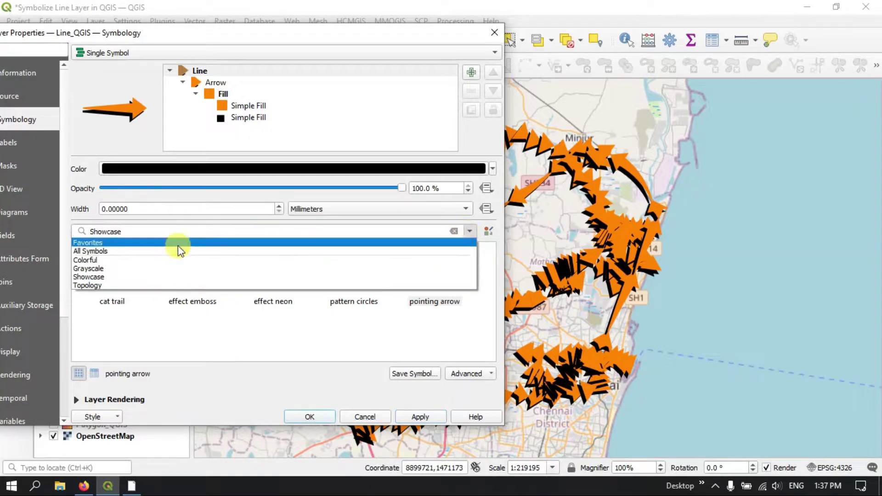
{"action": "left_click", "coordinate": [133, 285]}
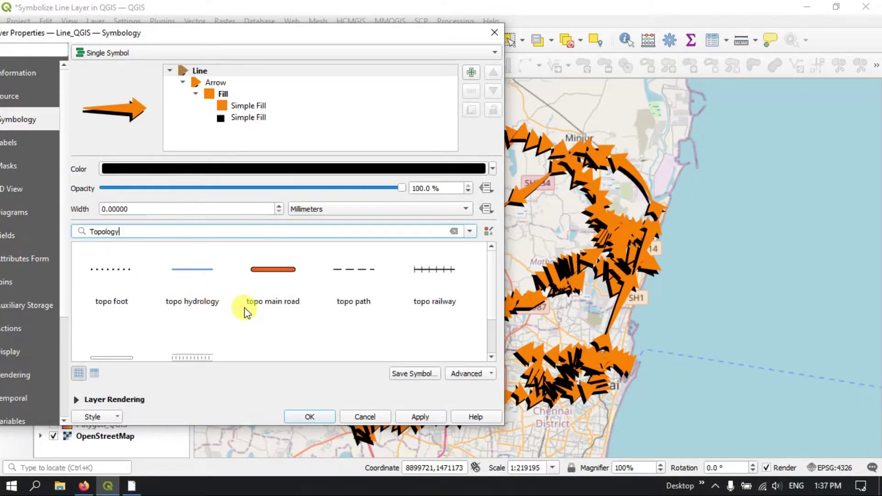
{"action": "left_click", "coordinate": [192, 306]}
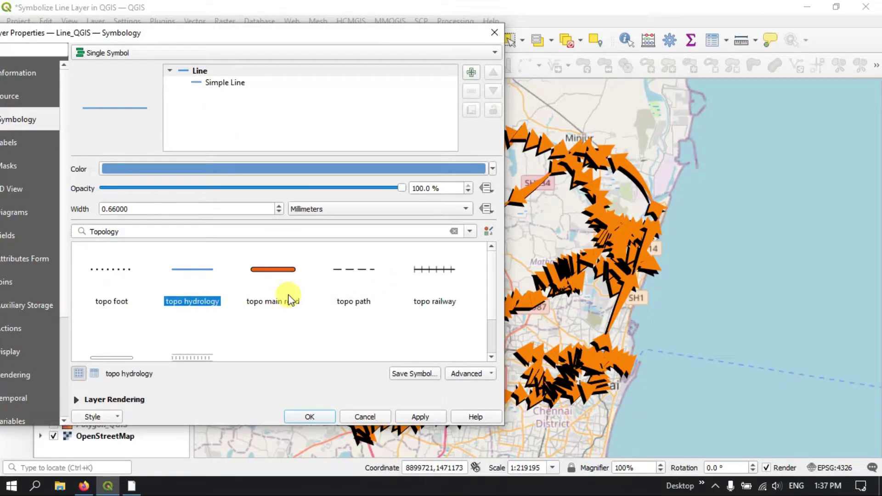
{"action": "left_click", "coordinate": [417, 416]}
Apply the topo main road preset to the line layer and replace it with the topo steps preset
{"action": "left_click", "coordinate": [294, 278]}
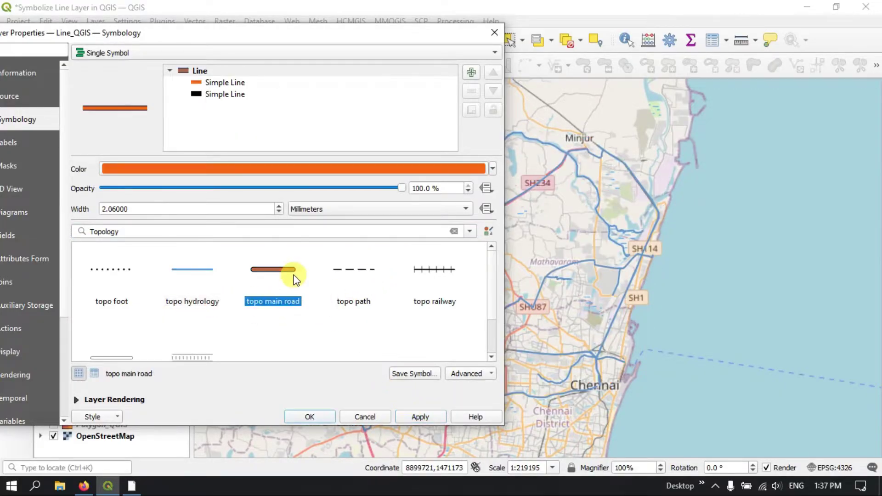
{"action": "left_click", "coordinate": [420, 417]}
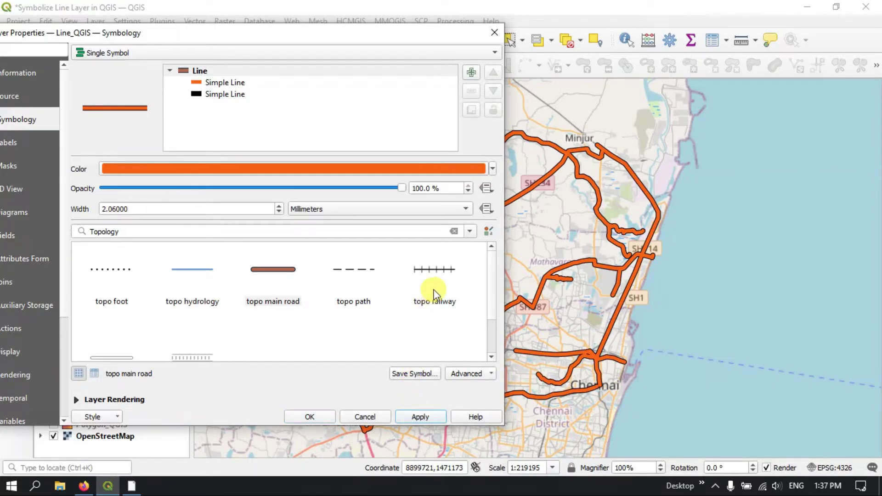
{"action": "scroll", "coordinate": [434, 294], "scroll_direction": "down", "scroll_amount": 1}
{"action": "left_click", "coordinate": [195, 309]}
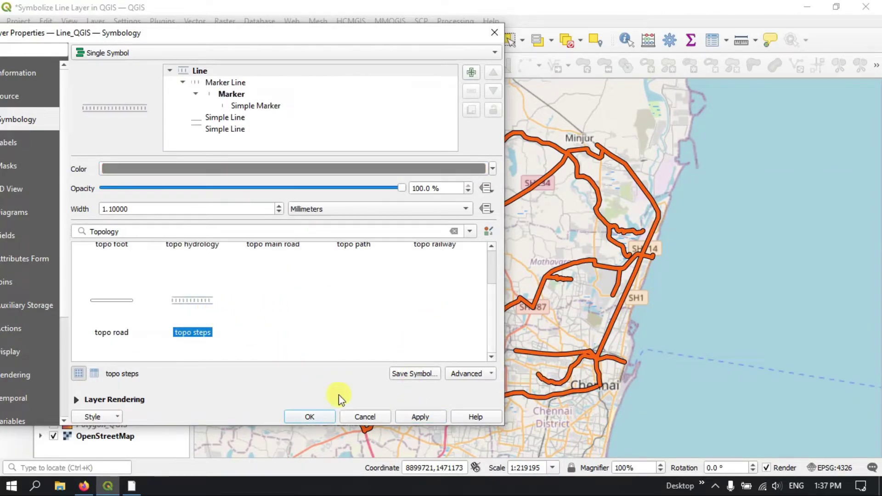
{"action": "left_click", "coordinate": [421, 416]}
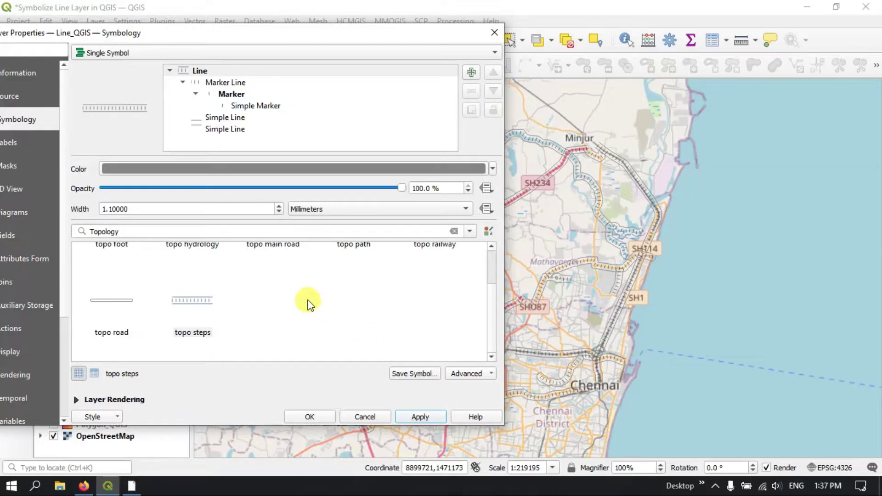
Filter the symbol presets to All Symbols and apply the simple brown line preset to the layer
{"action": "scroll", "coordinate": [309, 303], "scroll_direction": "up", "scroll_amount": 1}
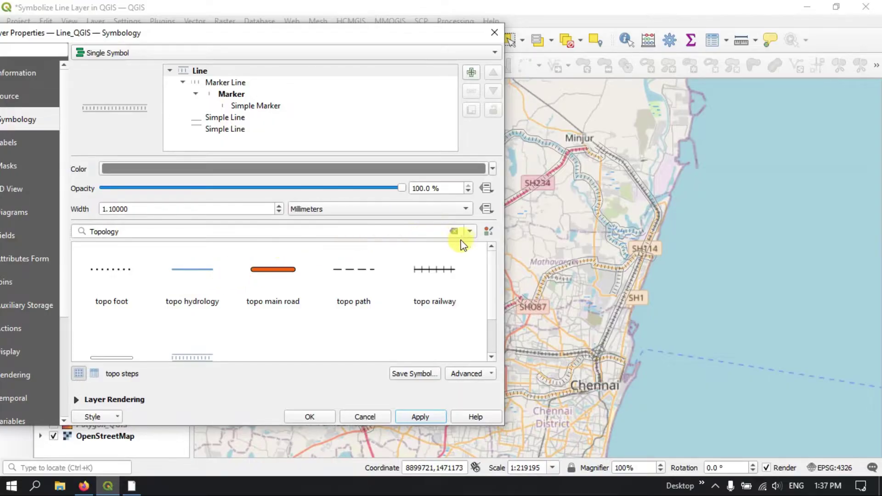
{"action": "left_click", "coordinate": [469, 230]}
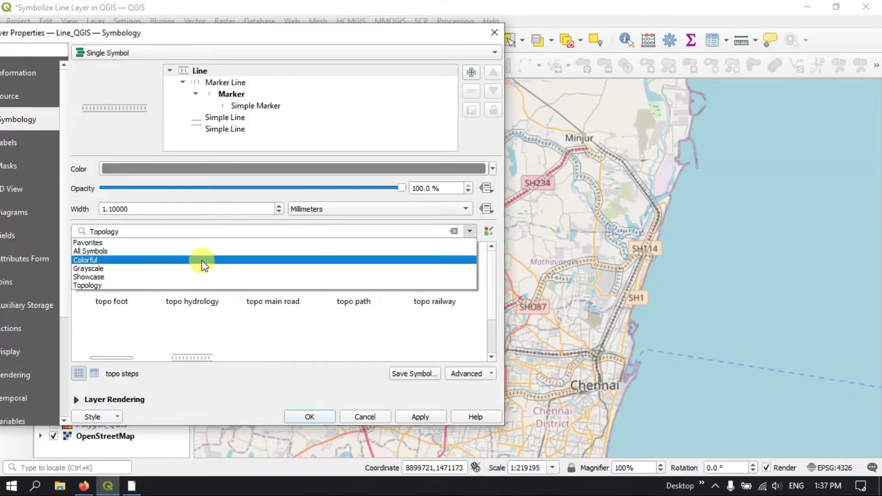
{"action": "left_click", "coordinate": [210, 251]}
{"action": "scroll", "coordinate": [281, 299], "scroll_direction": "down", "scroll_amount": 5}
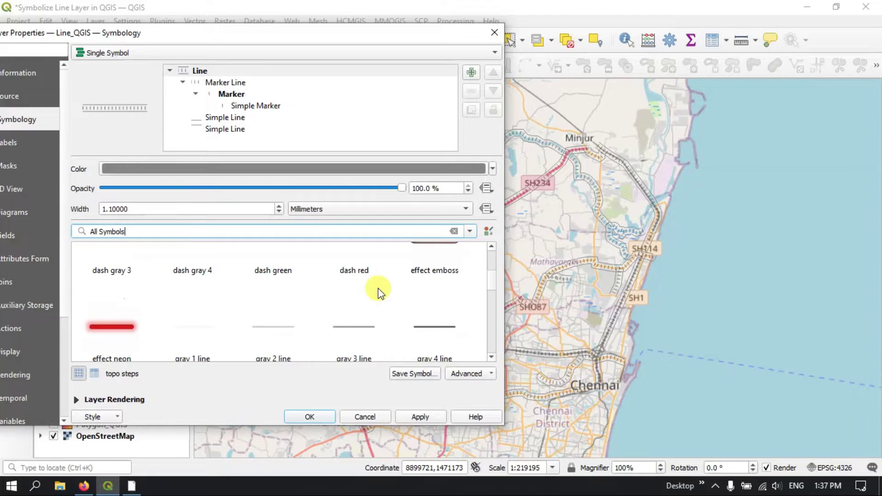
{"action": "left_click", "coordinate": [423, 302]}
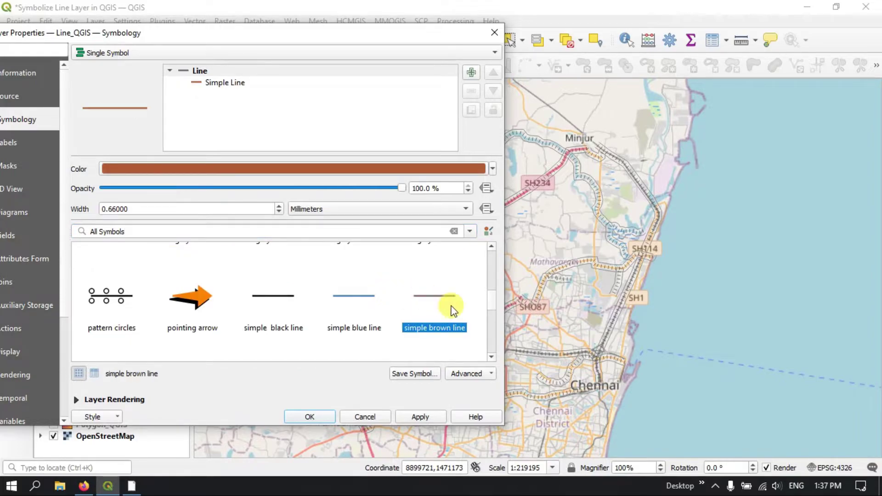
{"action": "left_click", "coordinate": [432, 420]}
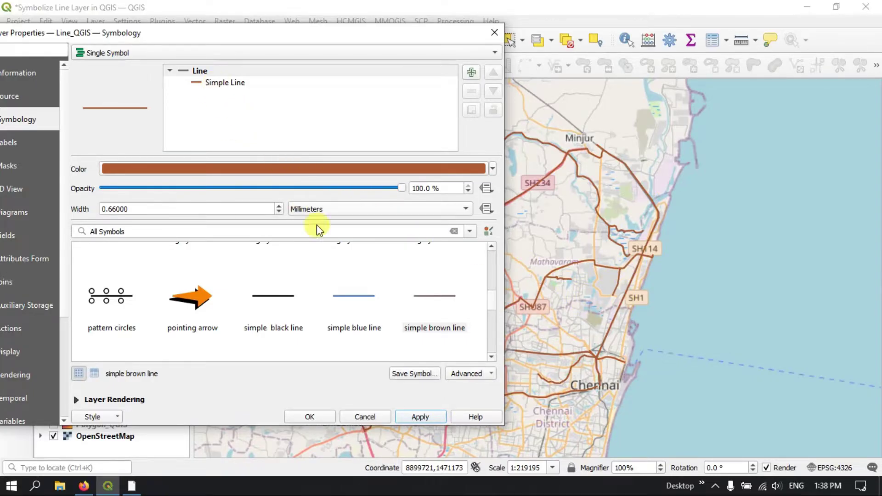
Open the Simple Line symbol layer's settings and sample the light gray dialog background as its colour with Pick Color
{"action": "left_click", "coordinate": [233, 89]}
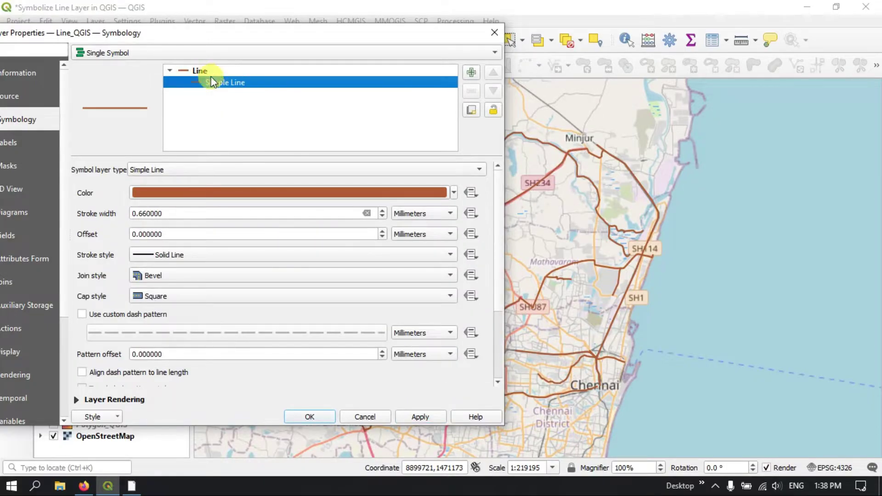
{"action": "left_click", "coordinate": [199, 70]}
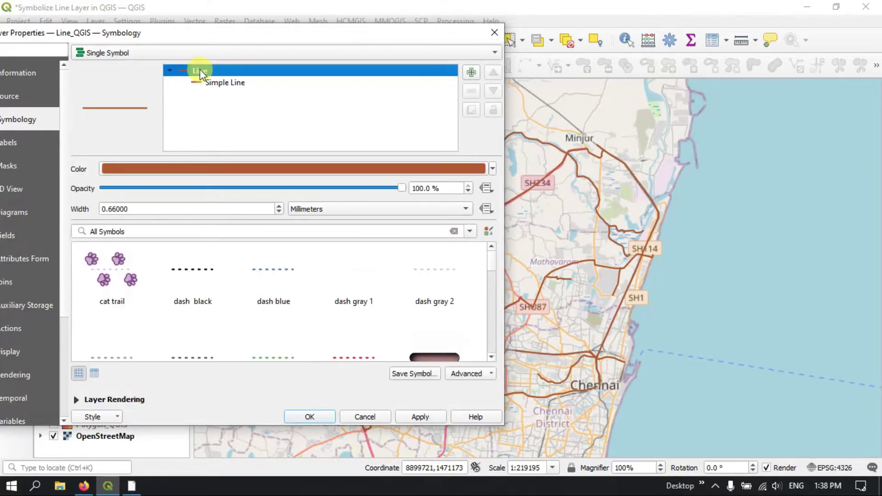
{"action": "left_click", "coordinate": [210, 85]}
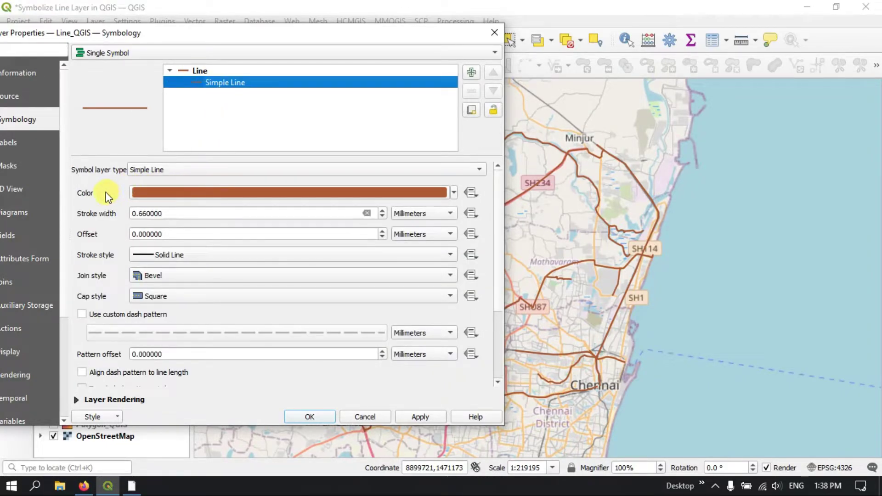
{"action": "mouse_move", "coordinate": [248, 197]}
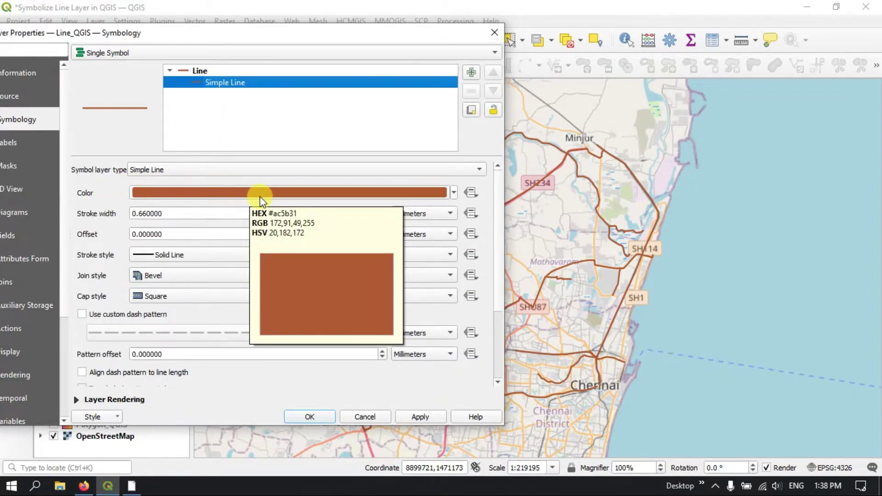
{"action": "left_click", "coordinate": [453, 193]}
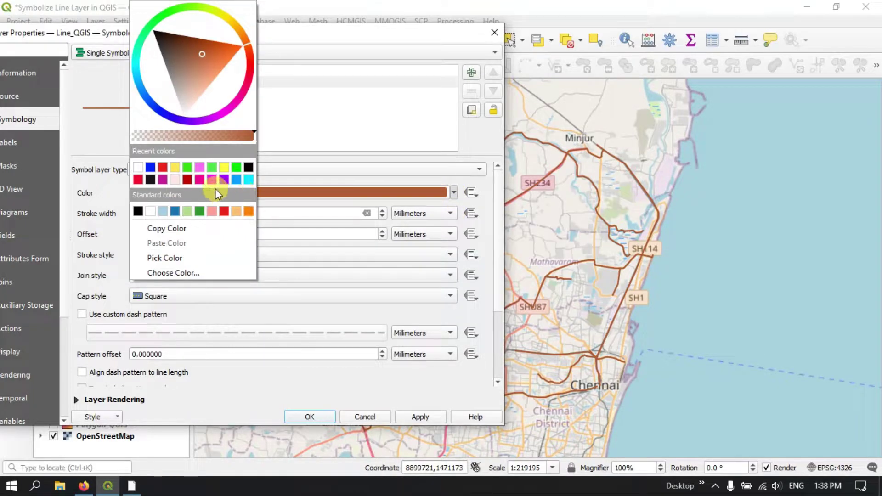
{"action": "left_click", "coordinate": [186, 257]}
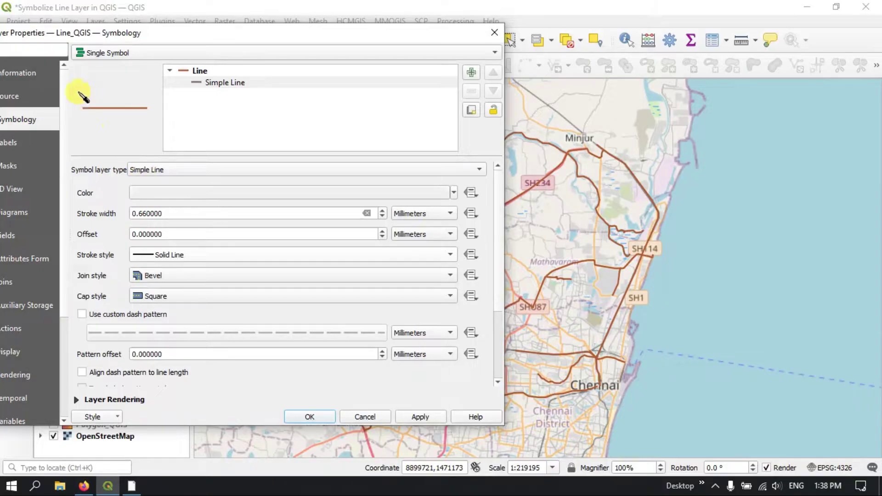
Choose cyan #36fcfc as the line colour in the colour chooser and store it as the first custom swatch
{"action": "left_click", "coordinate": [453, 193]}
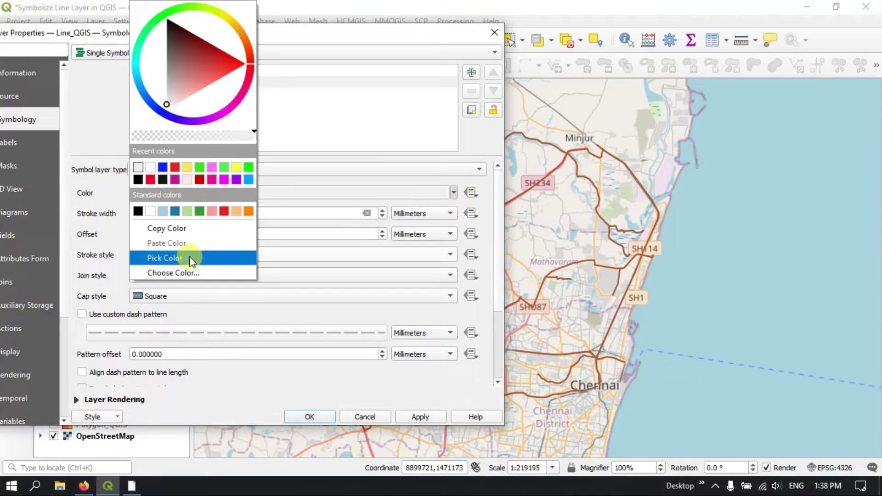
{"action": "left_click", "coordinate": [194, 274]}
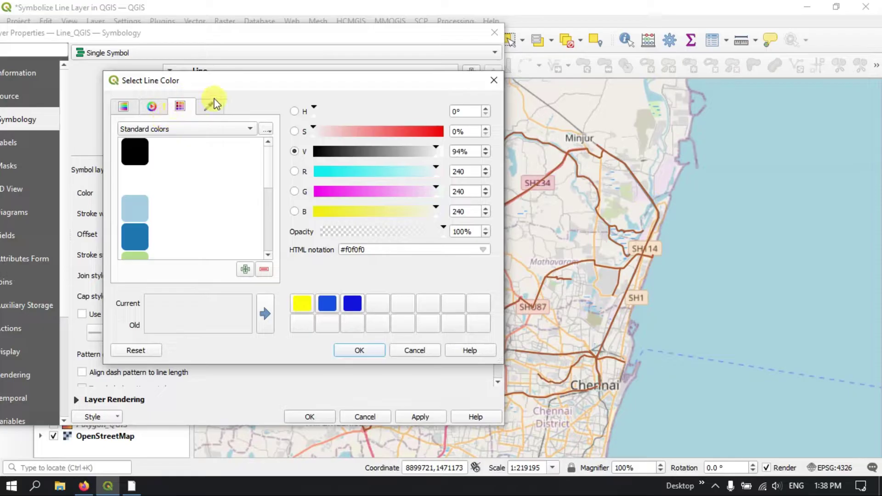
{"action": "left_click", "coordinate": [123, 108]}
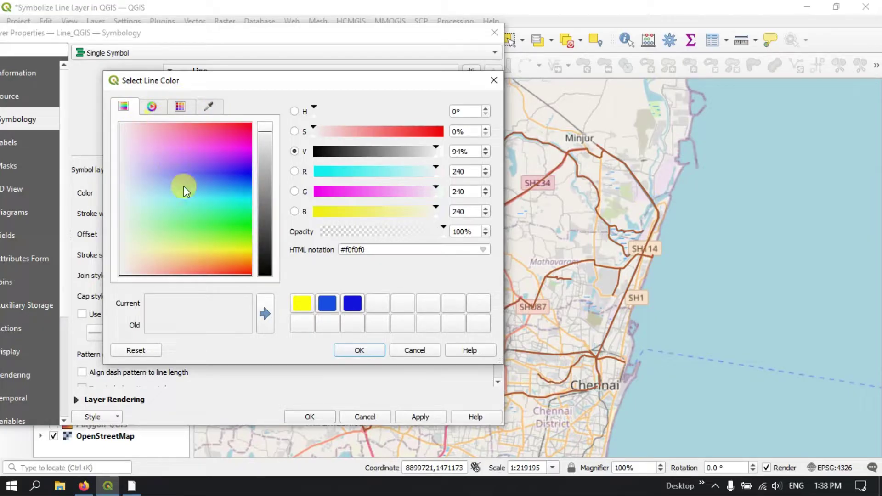
{"action": "left_click", "coordinate": [222, 198]}
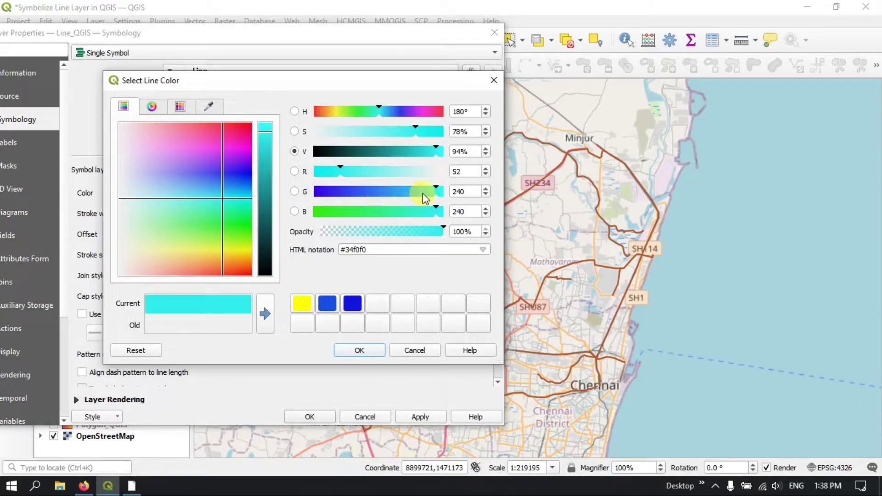
{"action": "mouse_move", "coordinate": [265, 131]}
{"action": "left_mouse_down"}
{"action": "mouse_move", "coordinate": [265, 176]}
{"action": "mouse_move", "coordinate": [265, 122]}
{"action": "mouse_move", "coordinate": [266, 129]}
{"action": "left_mouse_up"}
{"action": "left_click", "coordinate": [265, 302]}
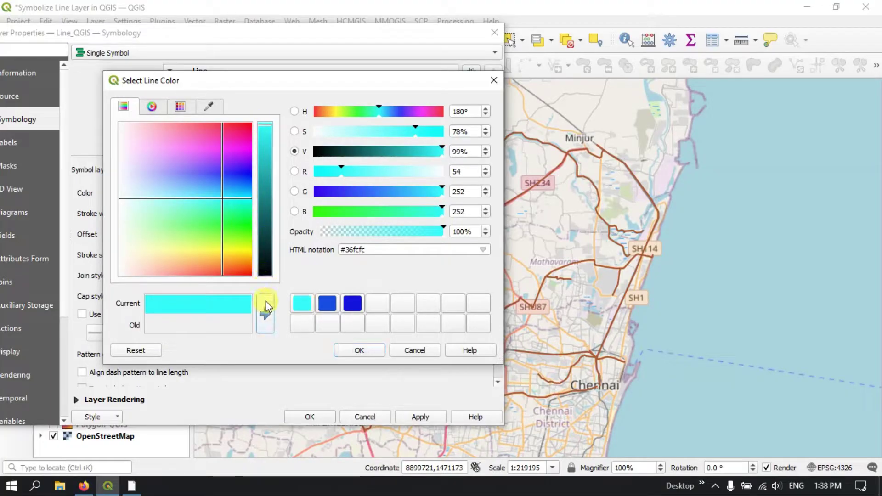
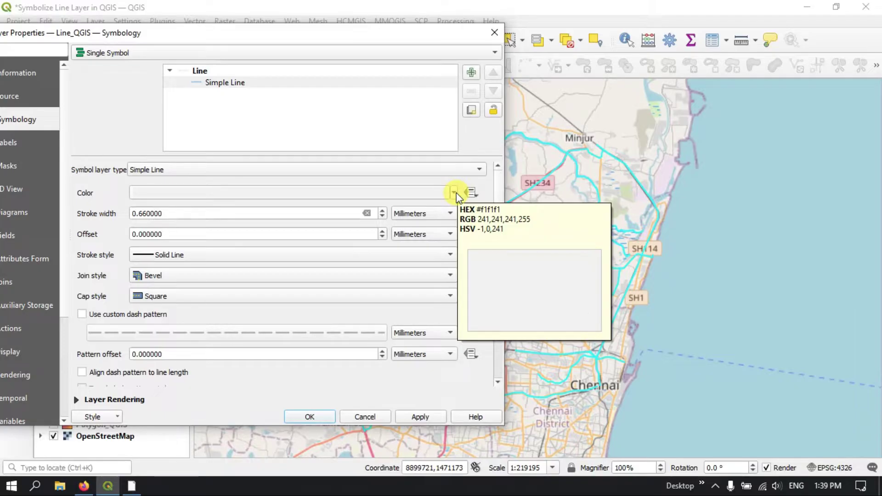
Sample light blue from the gear icon as the line colour, and replace it with dark gray sampled from the Solid Line entry
{"action": "left_click", "coordinate": [455, 192]}
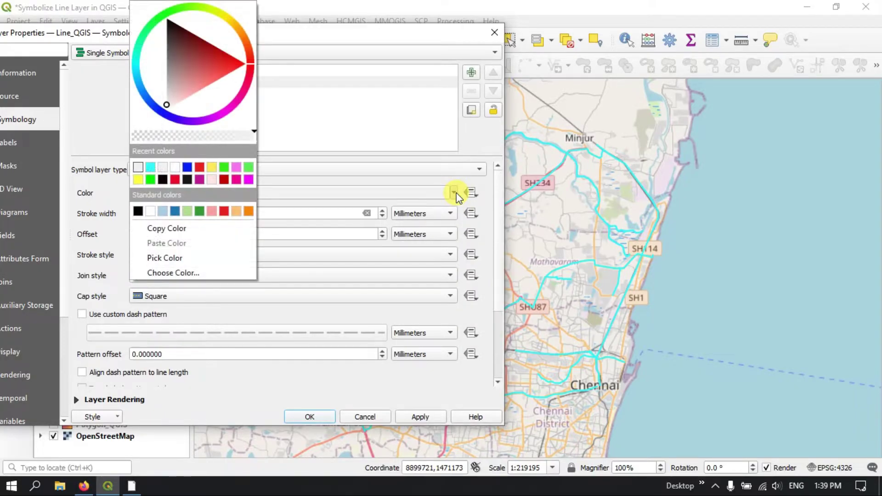
{"action": "left_click", "coordinate": [216, 257]}
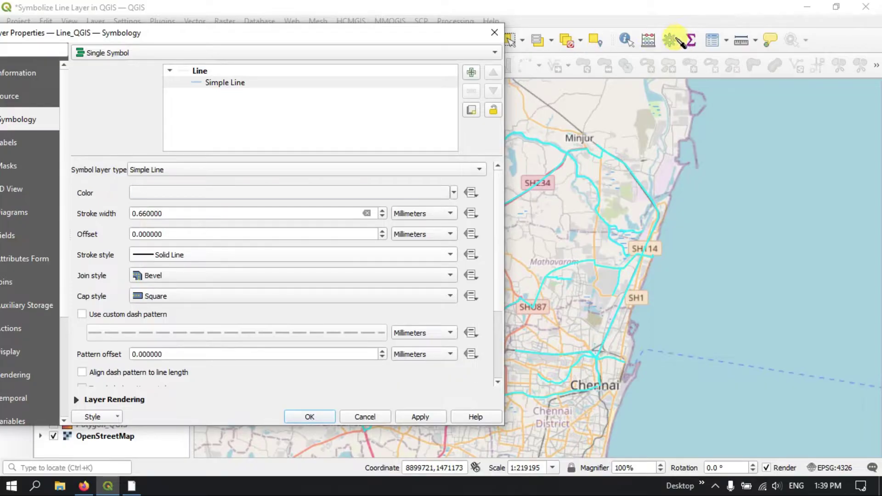
{"action": "left_click", "coordinate": [670, 40]}
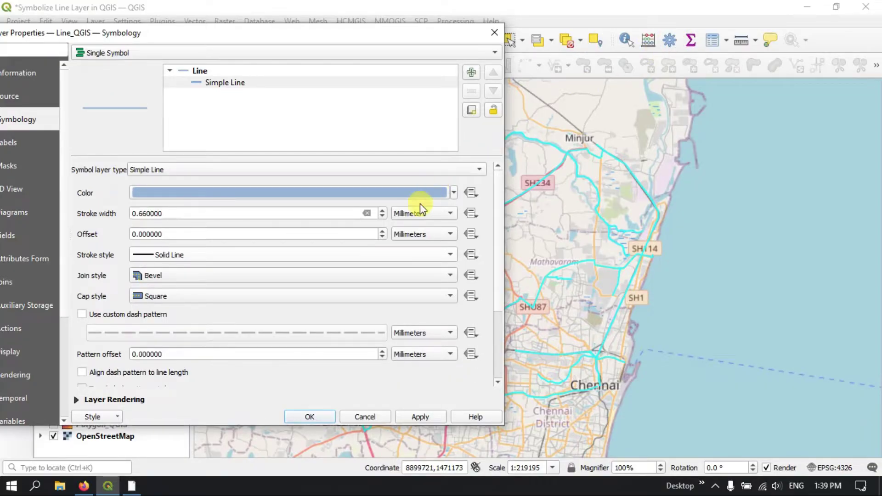
{"action": "left_click", "coordinate": [455, 193]}
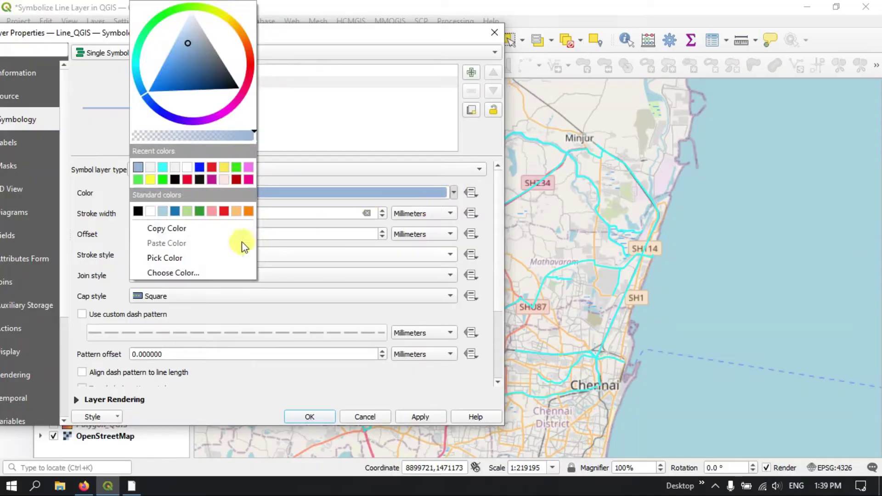
{"action": "left_click", "coordinate": [177, 258]}
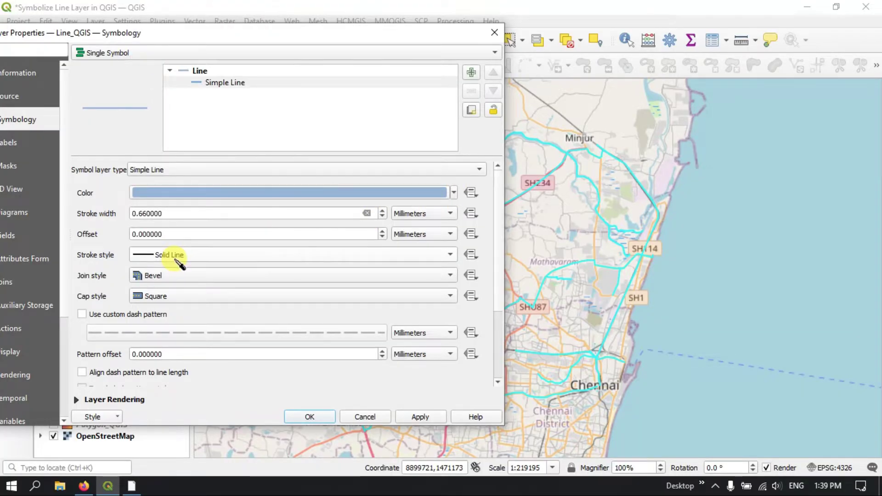
{"action": "left_click", "coordinate": [454, 191]}
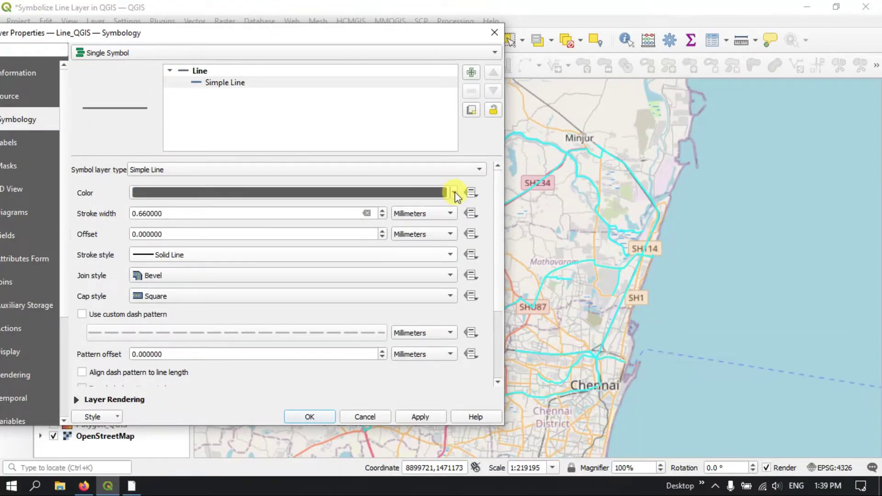
Mix pink #fa43ae as the line colour in the colour chooser's ramp and store it as the first custom swatch
{"action": "left_click", "coordinate": [454, 192]}
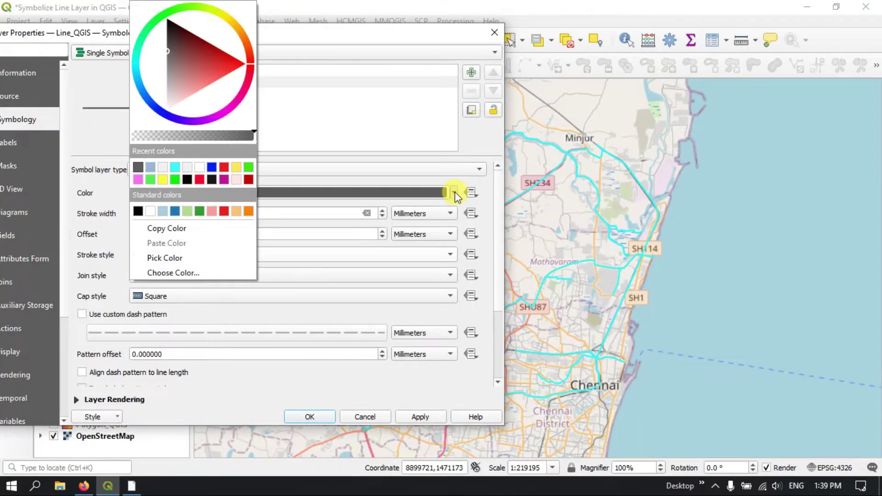
{"action": "left_click", "coordinate": [203, 273]}
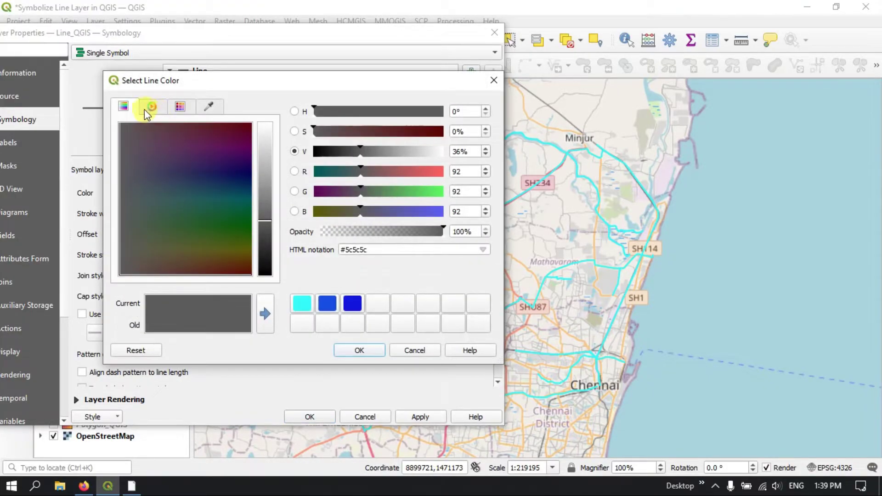
{"action": "left_click_drag", "start_coordinate": [266, 222], "coordinate": [270, 130]}
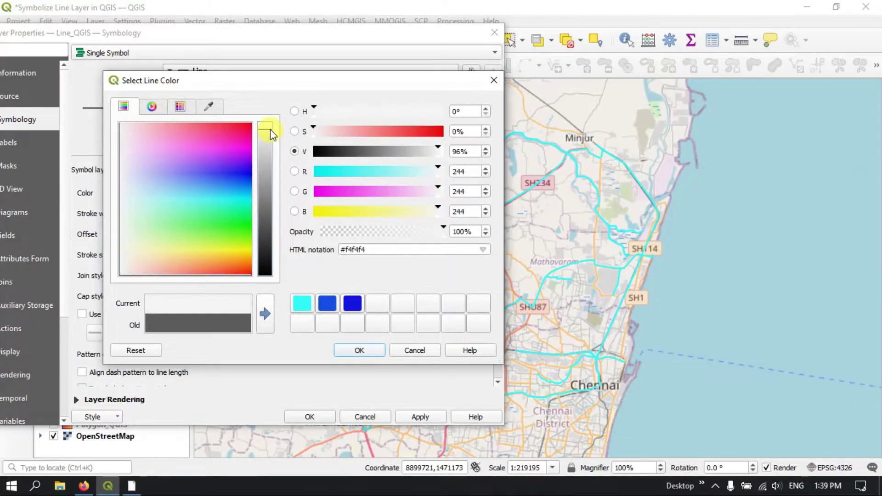
{"action": "left_click", "coordinate": [217, 137]}
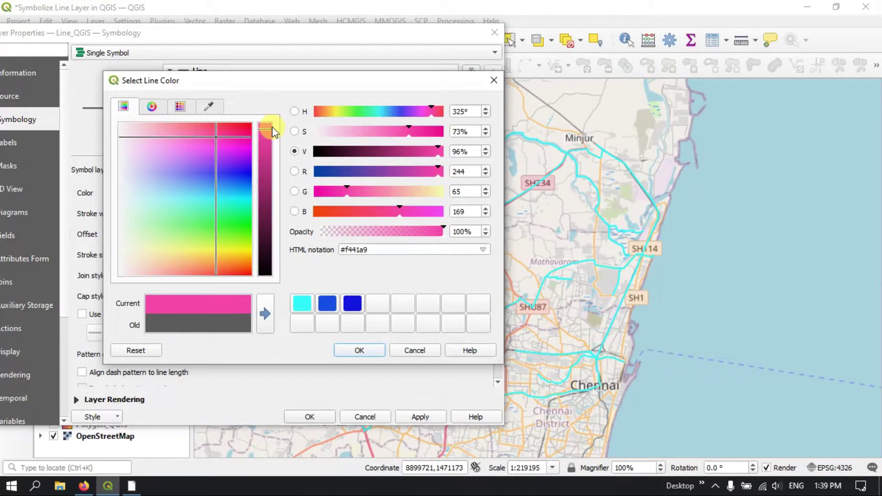
{"action": "mouse_move", "coordinate": [265, 131]}
{"action": "left_mouse_down"}
{"action": "mouse_move", "coordinate": [262, 158]}
{"action": "mouse_move", "coordinate": [262, 126]}
{"action": "left_mouse_up"}
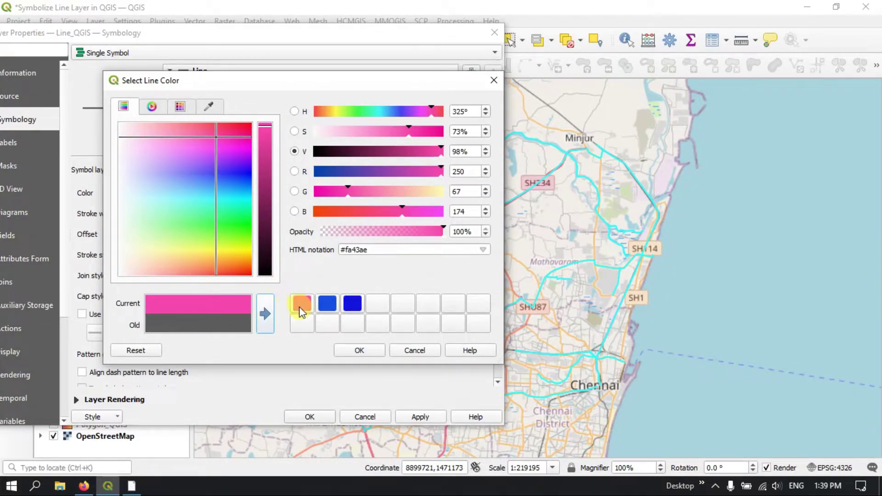
Choose dark purple #6b2162 with the colour wheel and store it as the second custom swatch
{"action": "left_click", "coordinate": [163, 108]}
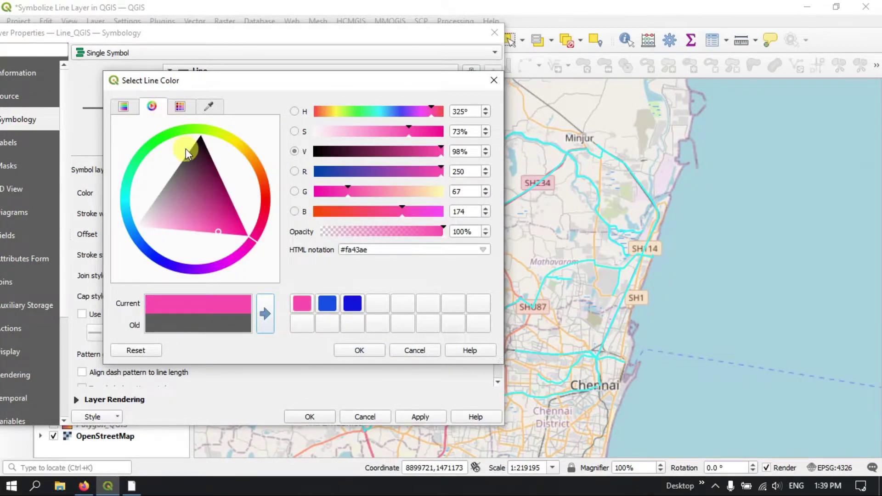
{"action": "mouse_move", "coordinate": [239, 258]}
{"action": "left_mouse_down"}
{"action": "mouse_move", "coordinate": [199, 210]}
{"action": "mouse_move", "coordinate": [208, 194]}
{"action": "mouse_move", "coordinate": [224, 220]}
{"action": "mouse_move", "coordinate": [220, 186]}
{"action": "mouse_move", "coordinate": [165, 197]}
{"action": "mouse_move", "coordinate": [183, 180]}
{"action": "mouse_move", "coordinate": [213, 182]}
{"action": "left_mouse_up"}
{"action": "left_click", "coordinate": [265, 312]}
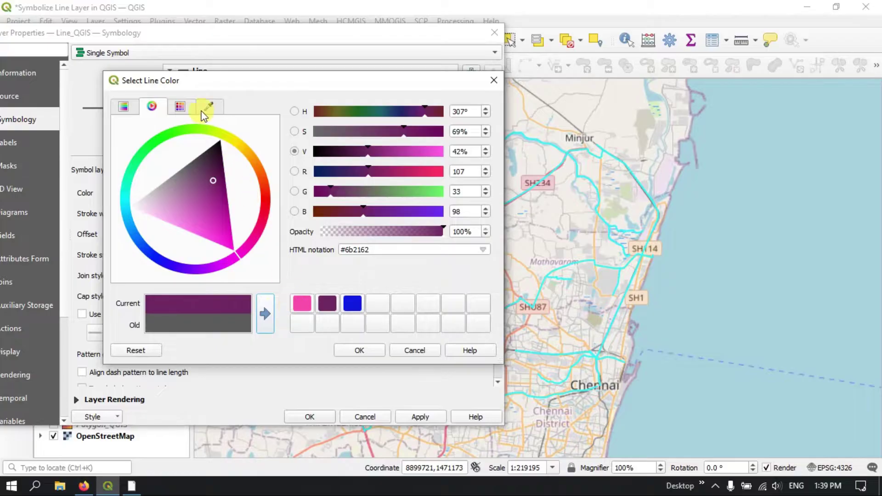
Browse the chooser's colour palettes: Standard colors, Recent colors, Project colors and New layer colors
{"action": "left_click", "coordinate": [184, 107]}
{"action": "left_click", "coordinate": [182, 130]}
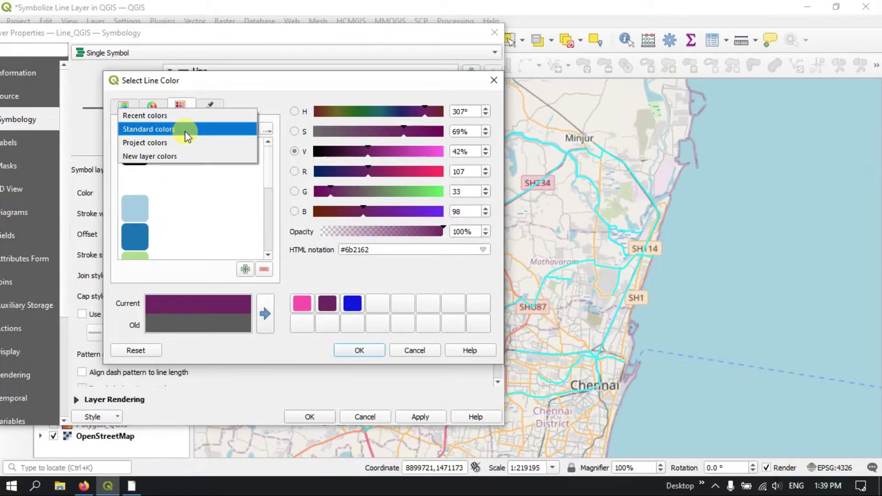
{"action": "left_click", "coordinate": [183, 132]}
{"action": "scroll", "coordinate": [198, 223], "scroll_direction": "down", "scroll_amount": 2}
{"action": "scroll", "coordinate": [198, 222], "scroll_direction": "up", "scroll_amount": 3}
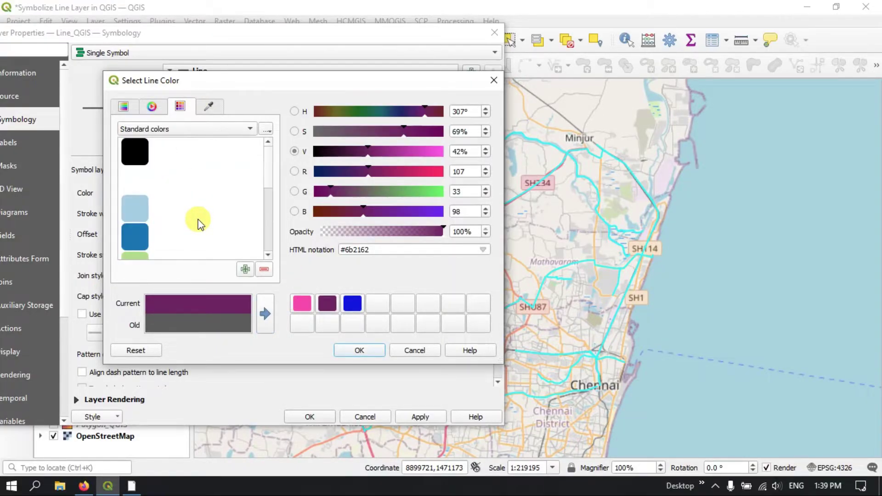
{"action": "left_click", "coordinate": [185, 132]}
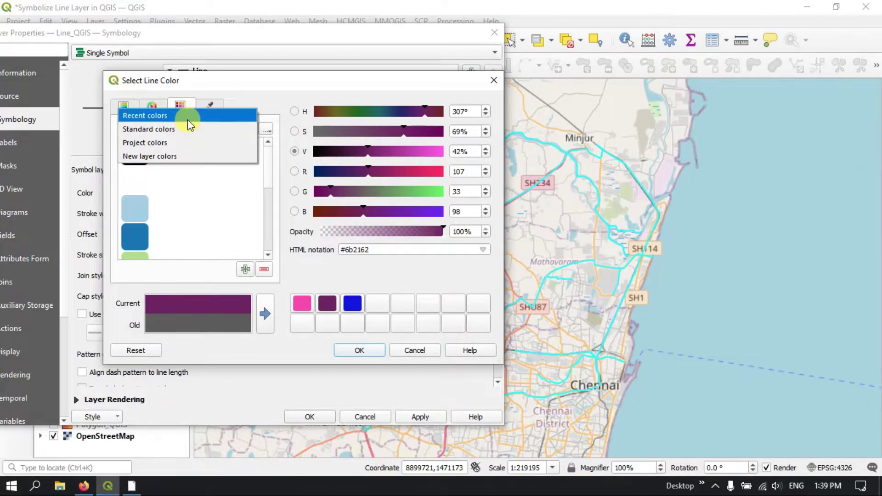
{"action": "left_click", "coordinate": [187, 116]}
{"action": "scroll", "coordinate": [186, 214], "scroll_direction": "down", "scroll_amount": 2}
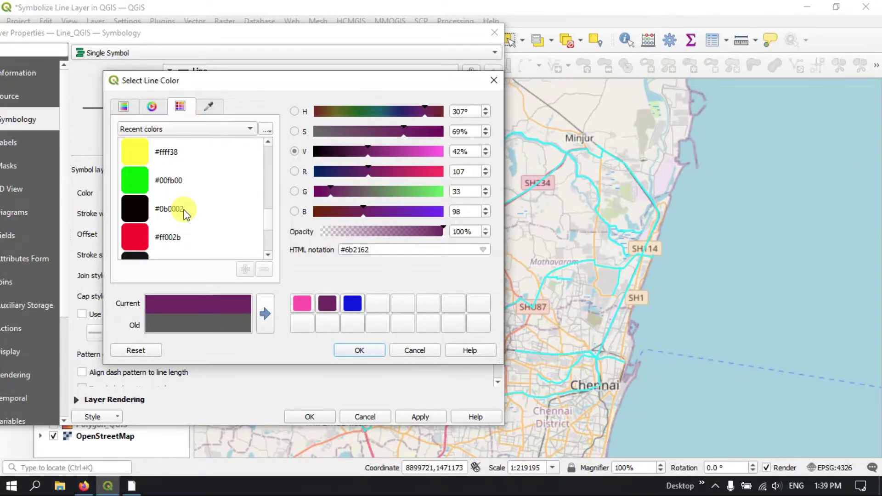
{"action": "left_click", "coordinate": [192, 131]}
{"action": "left_click", "coordinate": [183, 156]}
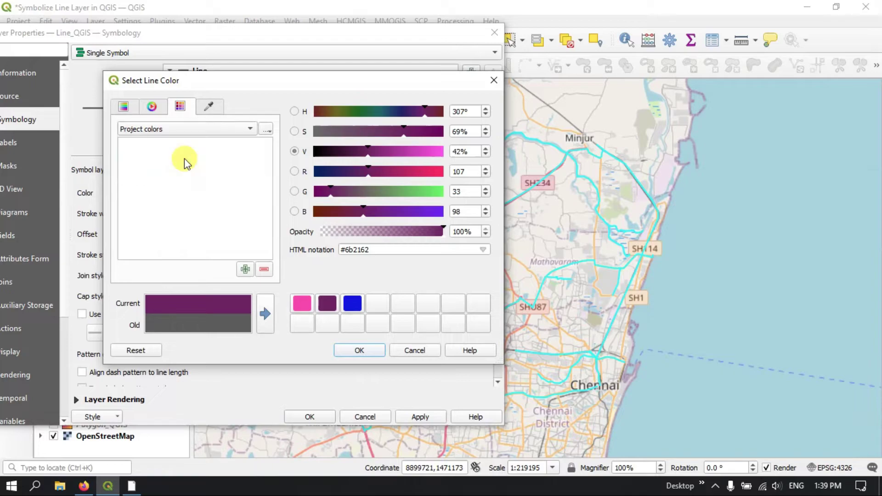
{"action": "left_click", "coordinate": [204, 132]}
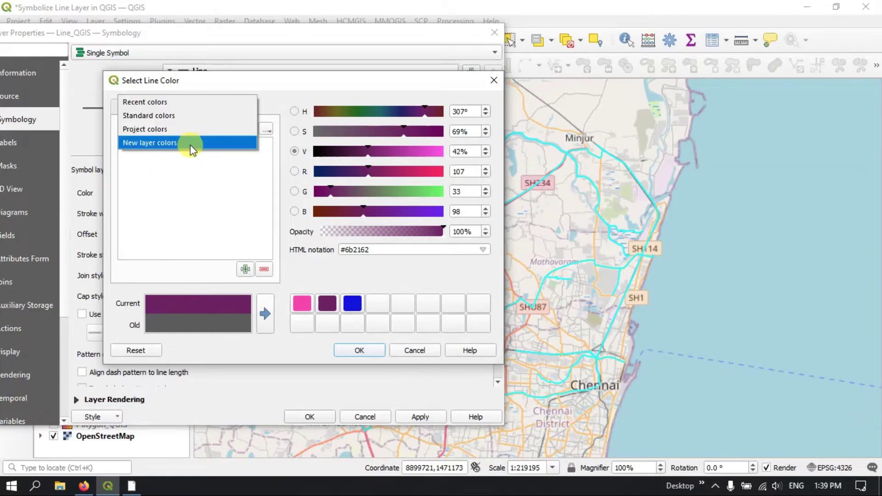
{"action": "left_click", "coordinate": [192, 144]}
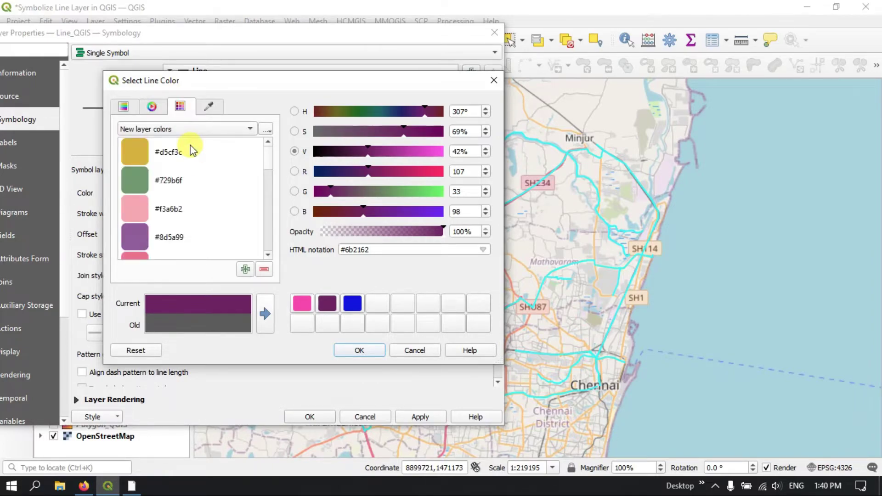
{"action": "scroll", "coordinate": [196, 195], "scroll_direction": "down", "scroll_amount": 6}
{"action": "scroll", "coordinate": [195, 195], "scroll_direction": "up", "scroll_amount": 6}
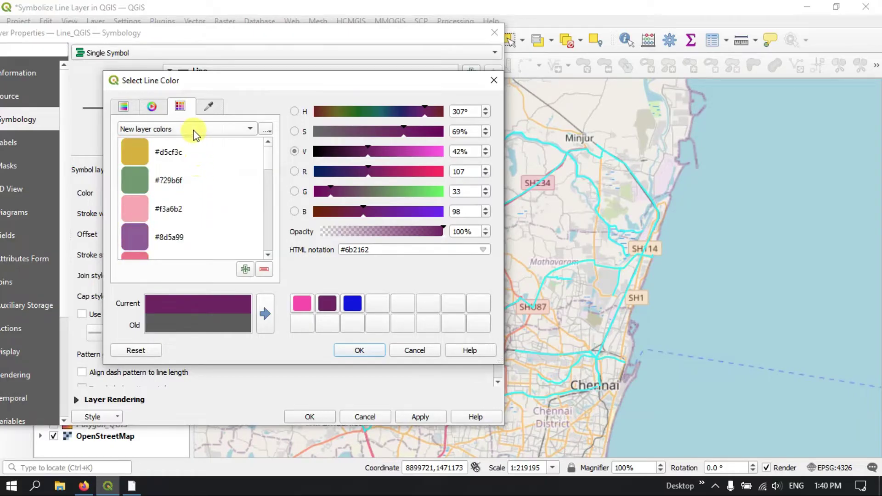
Sample green #6bf762 from the G slider, store it as the third custom swatch, and apply it as the line colour
{"action": "left_click", "coordinate": [214, 112]}
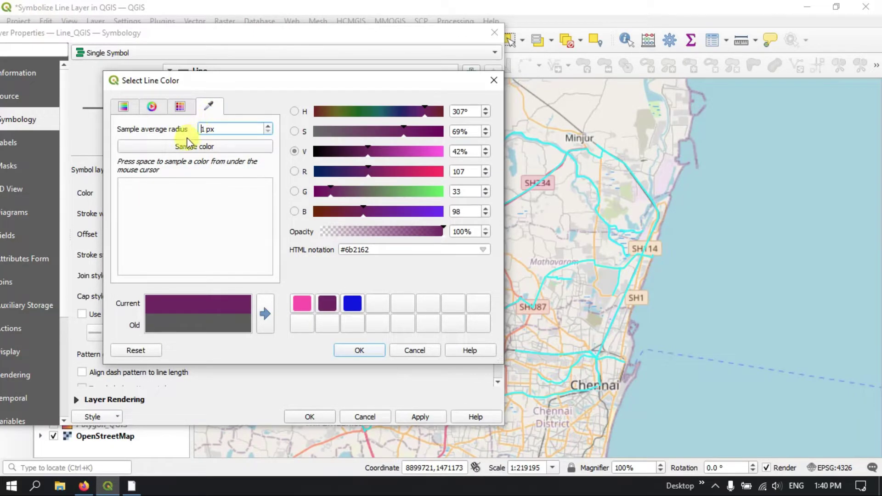
{"action": "left_click", "coordinate": [204, 150]}
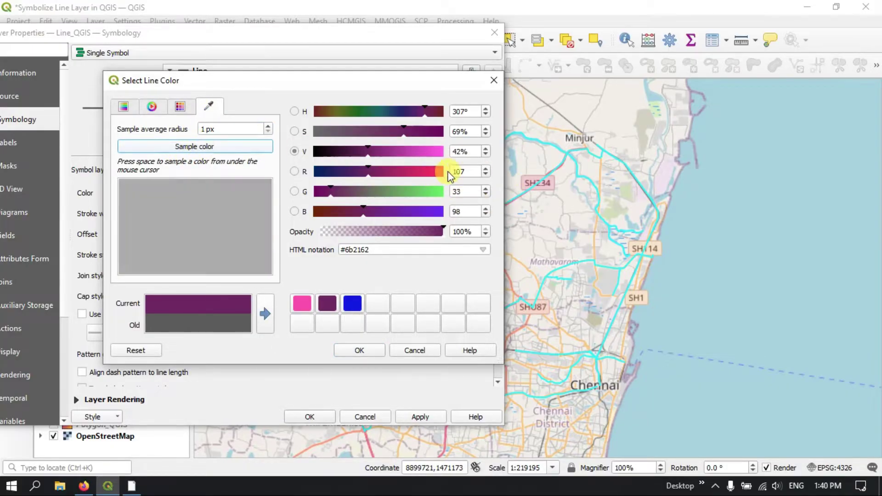
{"action": "left_click", "coordinate": [439, 193]}
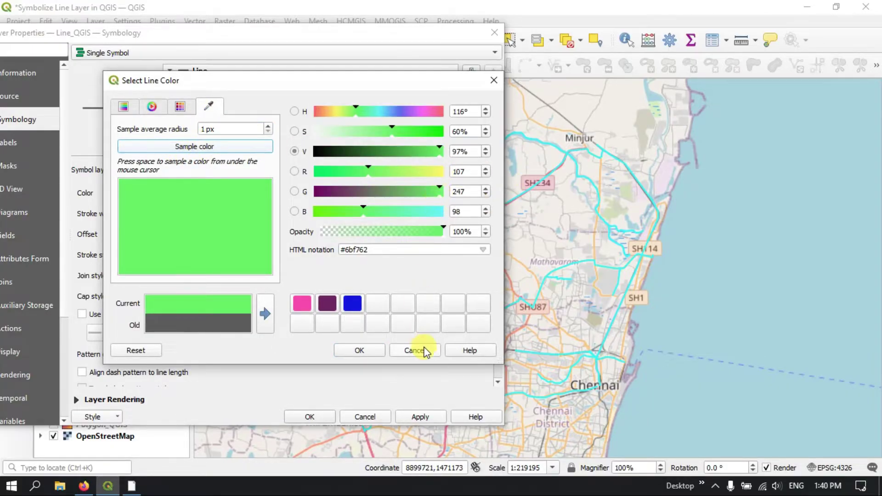
{"action": "left_click", "coordinate": [264, 314]}
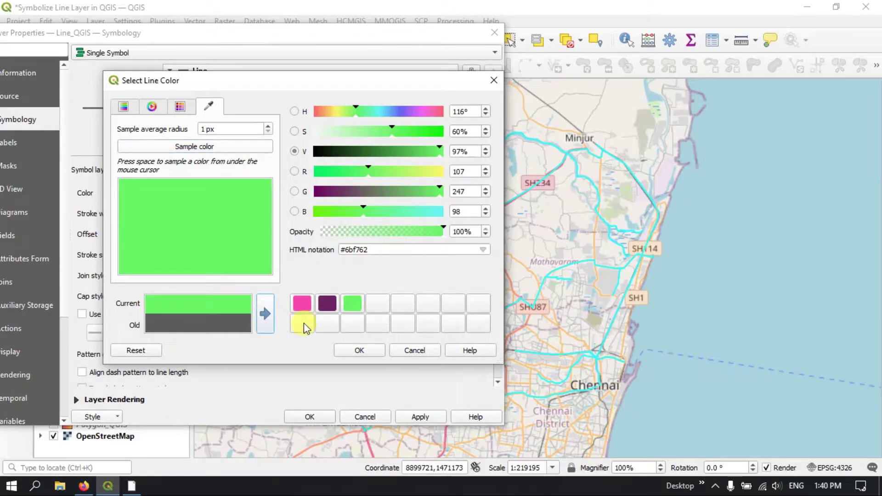
{"action": "left_click", "coordinate": [356, 350]}
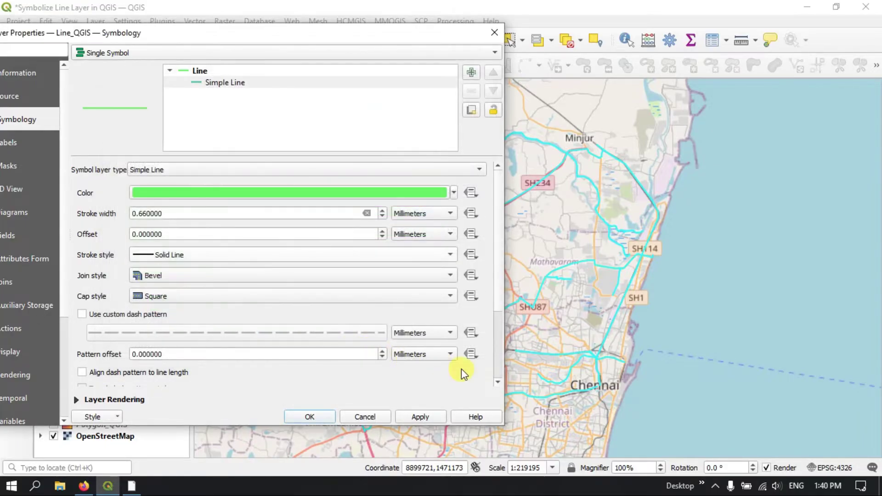
{"action": "left_click", "coordinate": [425, 417]}
Set the line's stroke width to 1 millimetre and apply it to the layer
{"action": "left_click", "coordinate": [145, 214]}
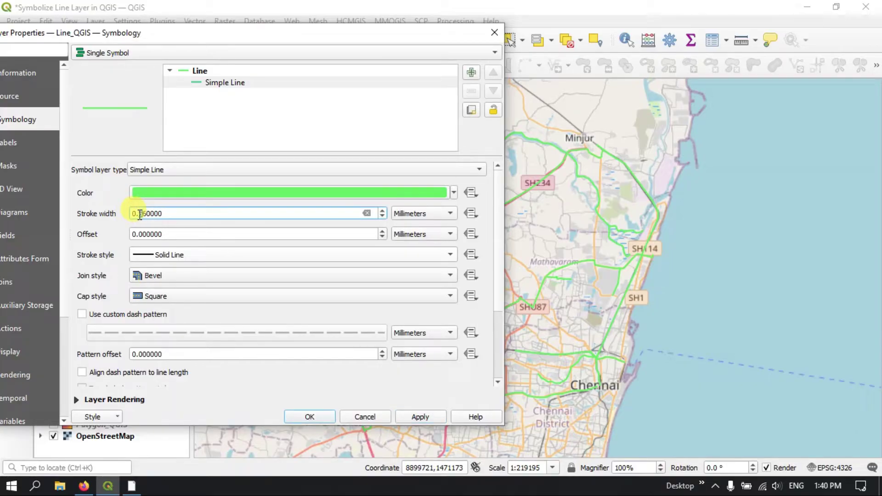
{"action": "left_click_drag", "start_coordinate": [139, 214], "coordinate": [143, 214]}
{"action": "left_click_drag", "start_coordinate": [197, 217], "coordinate": [93, 209]}
{"action": "type", "text": "1"}
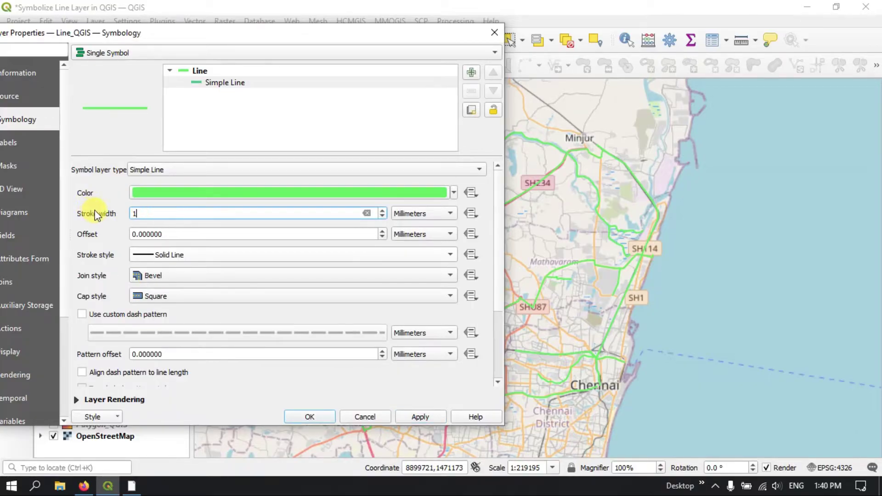
{"action": "left_click", "coordinate": [425, 417]}
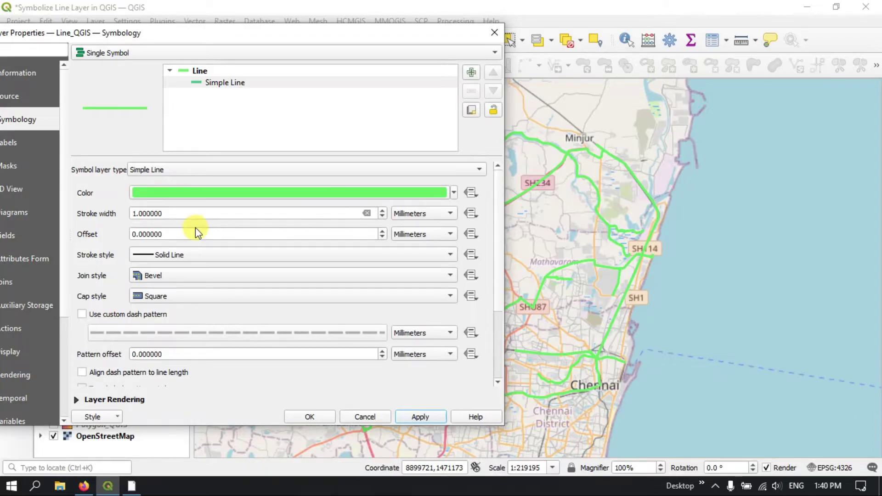
Try the Dot Line stroke style on the layer, and replace it with Dash Dot Line
{"action": "left_click", "coordinate": [183, 255]}
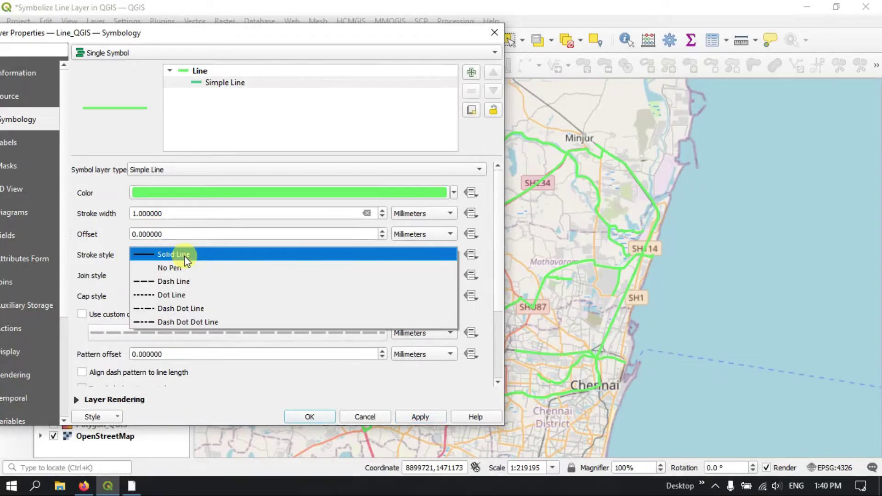
{"action": "left_click", "coordinate": [184, 296]}
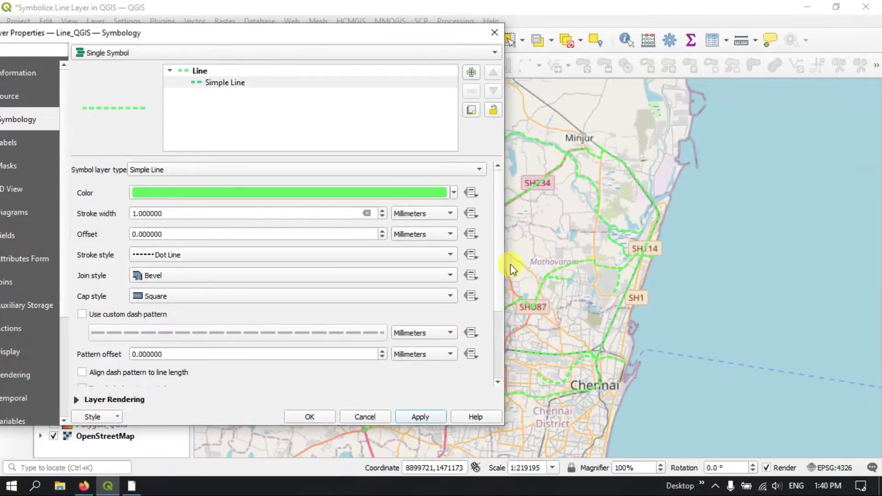
{"action": "left_click", "coordinate": [229, 255]}
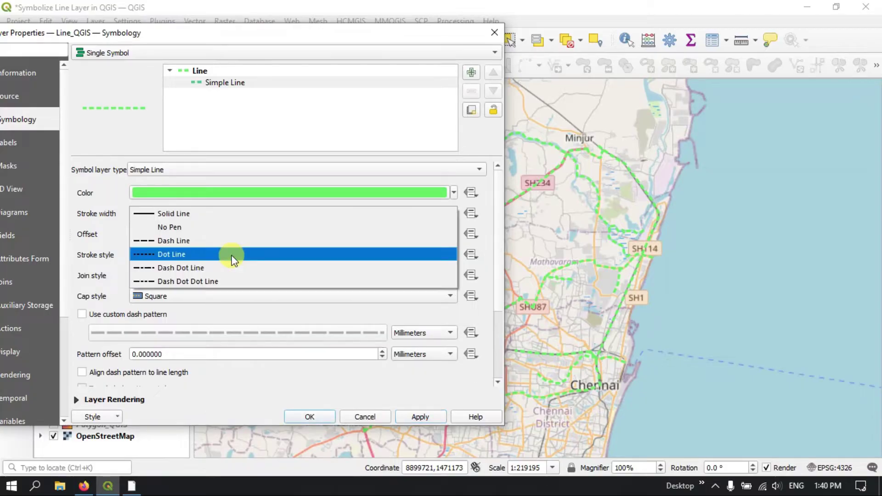
{"action": "left_click", "coordinate": [172, 268]}
{"action": "left_click", "coordinate": [418, 417]}
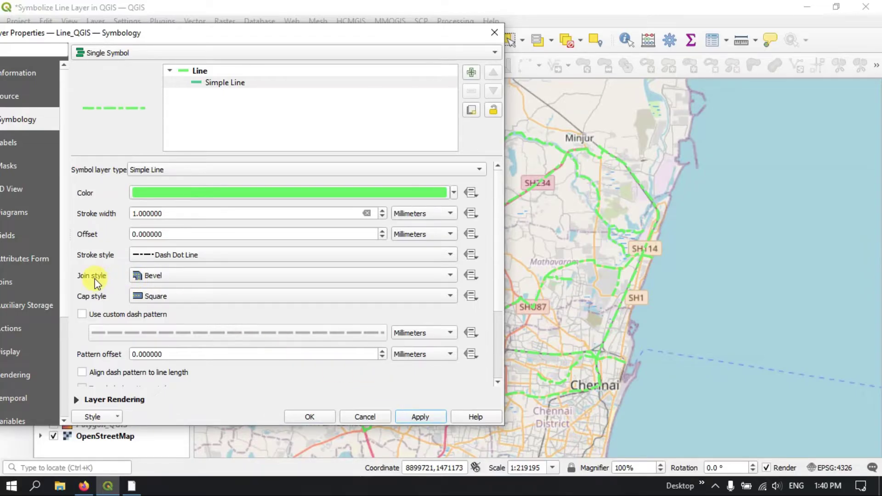
Change the line's join style to Round and apply it to the layer
{"action": "left_click", "coordinate": [136, 277]}
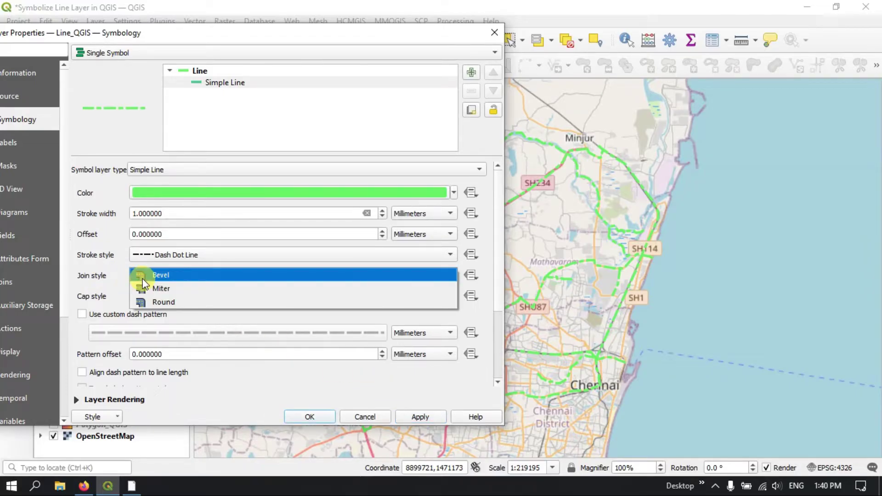
{"action": "left_click", "coordinate": [177, 301]}
{"action": "left_click", "coordinate": [422, 418]}
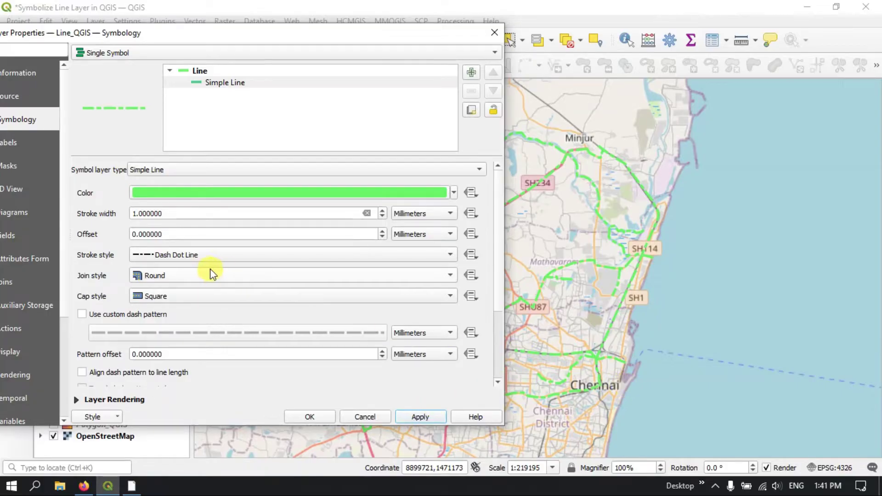
Try the Square and Flat cap styles for the line, and apply the Round cap style
{"action": "left_click", "coordinate": [159, 299]}
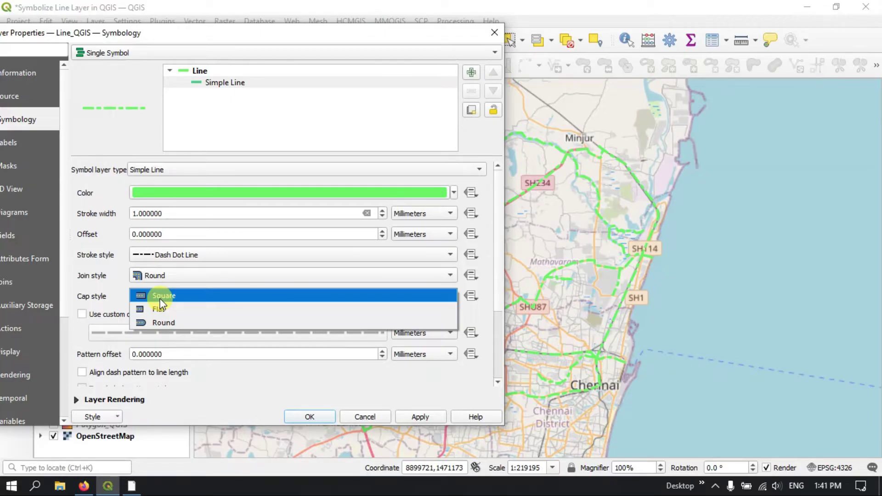
{"action": "left_click", "coordinate": [161, 296]}
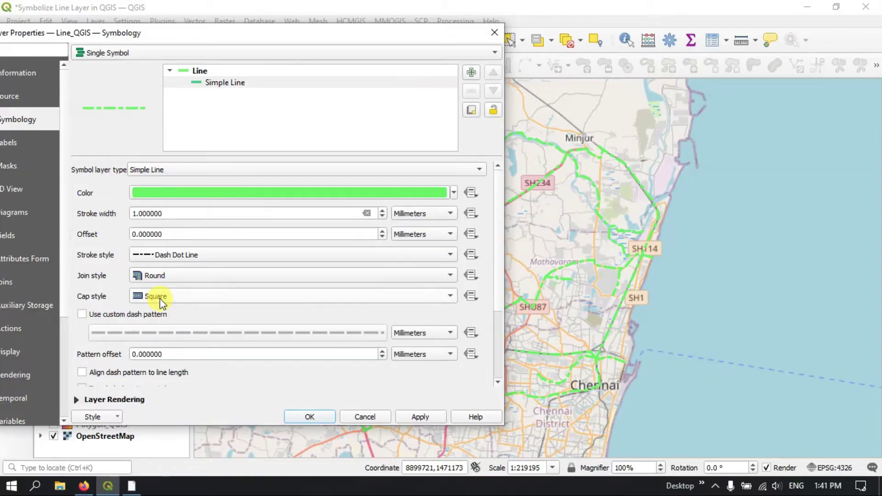
{"action": "left_click", "coordinate": [160, 296]}
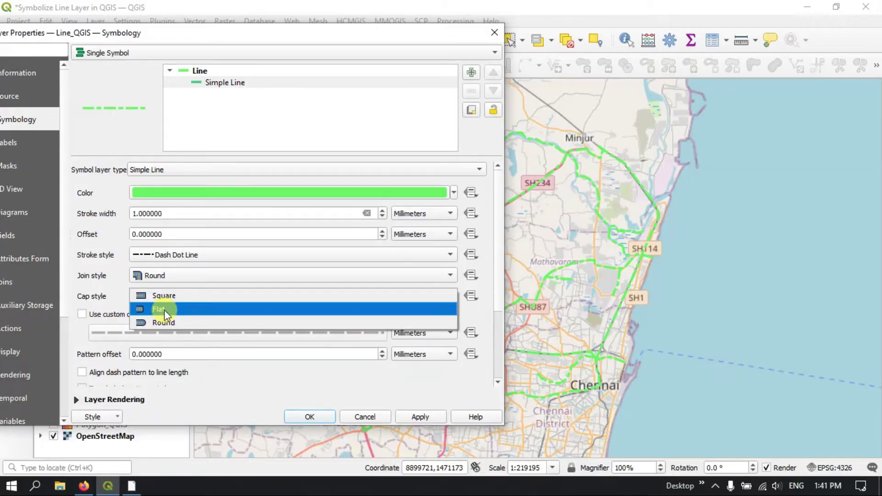
{"action": "left_click", "coordinate": [164, 309]}
{"action": "left_click", "coordinate": [168, 299]}
{"action": "left_click", "coordinate": [169, 309]}
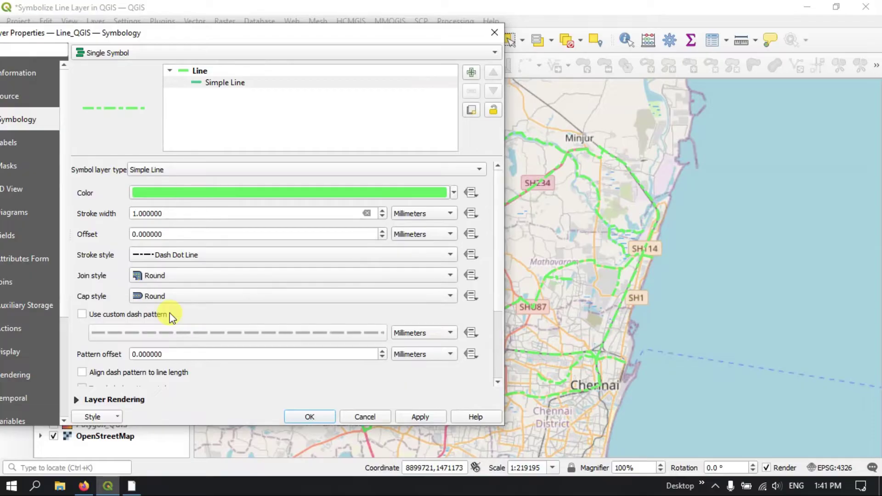
{"action": "left_click", "coordinate": [423, 411]}
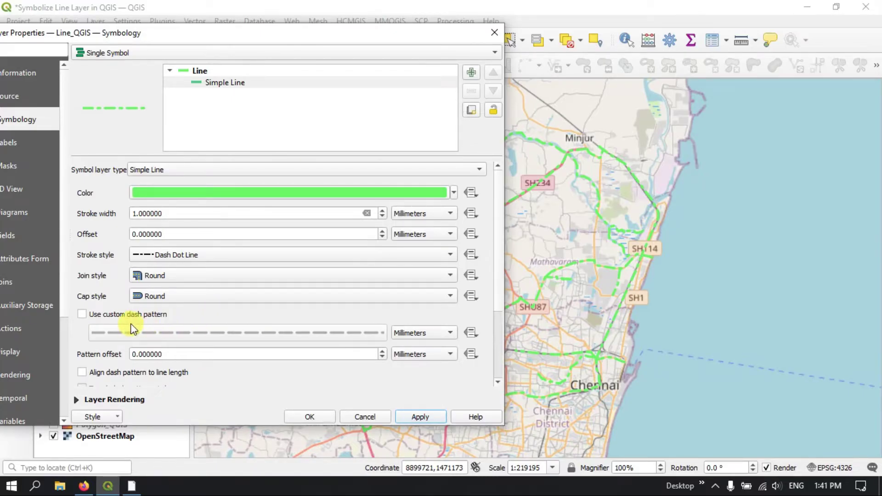
Enable the custom dash pattern in millimetres, set its pattern offset to 1 mm, and apply it to the layer
{"action": "left_click", "coordinate": [83, 315]}
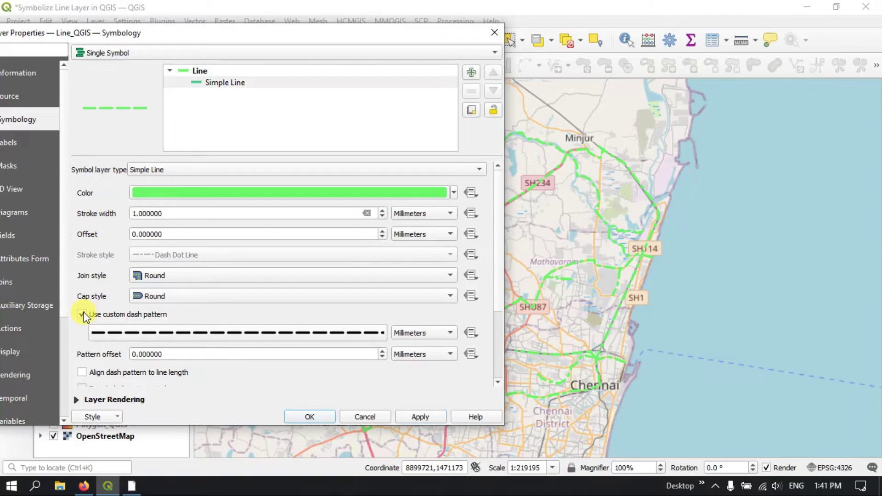
{"action": "left_click", "coordinate": [425, 338]}
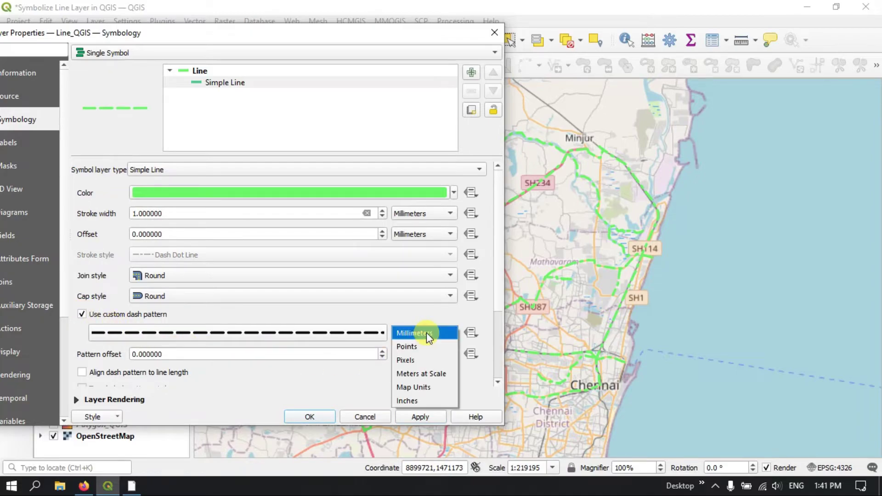
{"action": "left_click", "coordinate": [426, 333]}
{"action": "left_click_drag", "start_coordinate": [262, 353], "coordinate": [138, 353]}
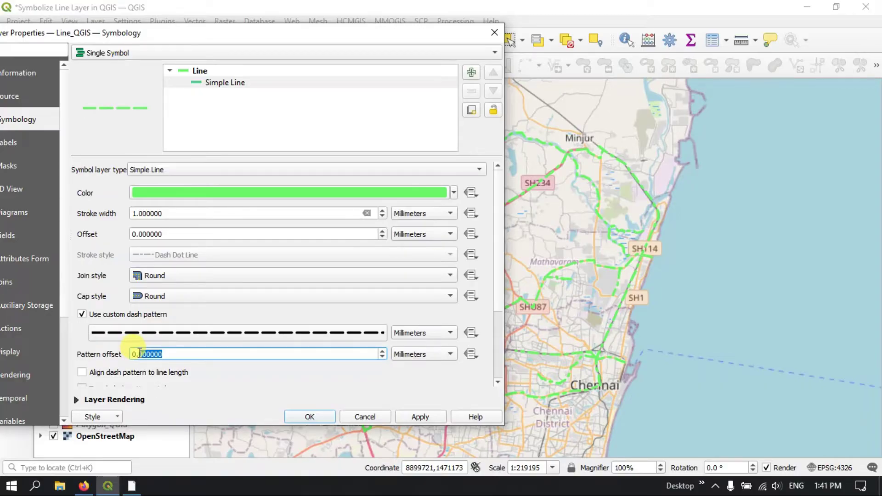
{"action": "type", "text": "33"}
{"action": "left_click_drag", "start_coordinate": [149, 353], "coordinate": [128, 358]}
{"action": "type", "text": "5"}
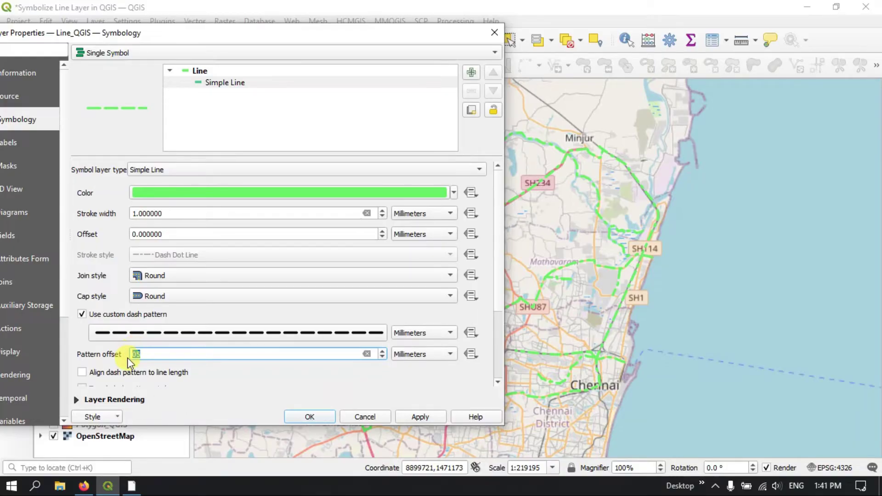
{"action": "type", "text": "1"}
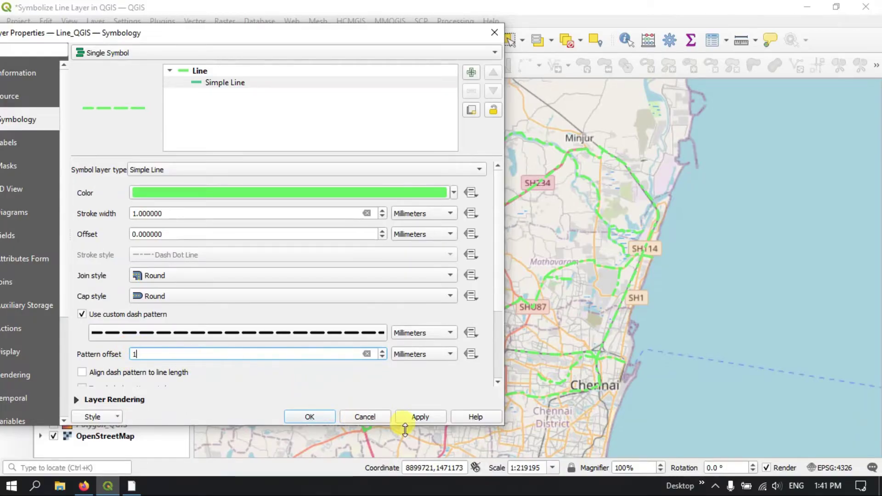
{"action": "left_click", "coordinate": [429, 417]}
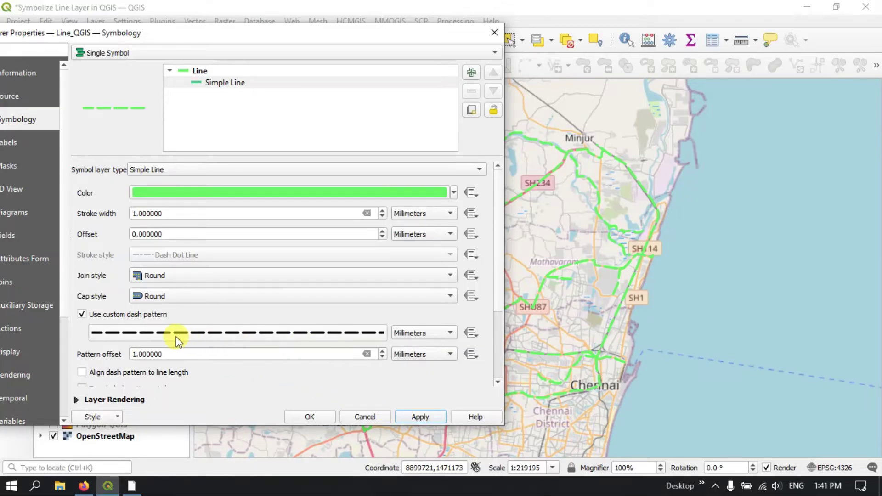
Review the dash and space lengths of the custom dash pattern without changing them
{"action": "left_click", "coordinate": [366, 335]}
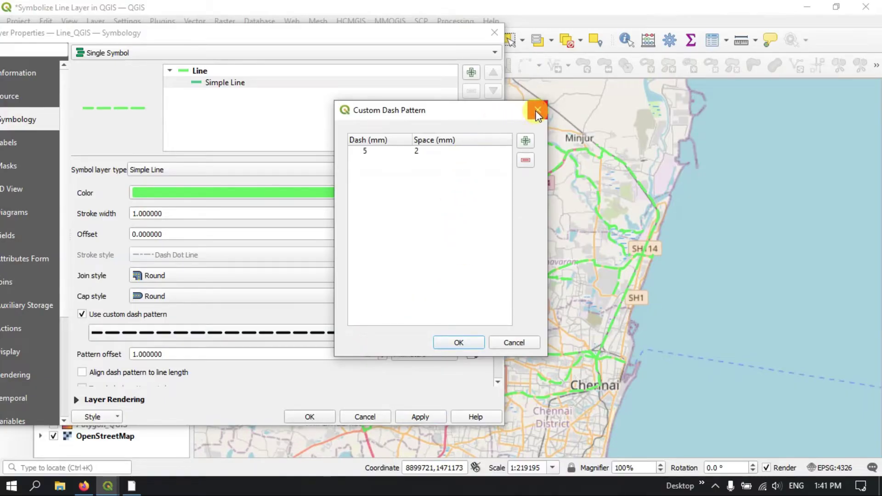
{"action": "left_click_drag", "start_coordinate": [498, 115], "coordinate": [506, 173]}
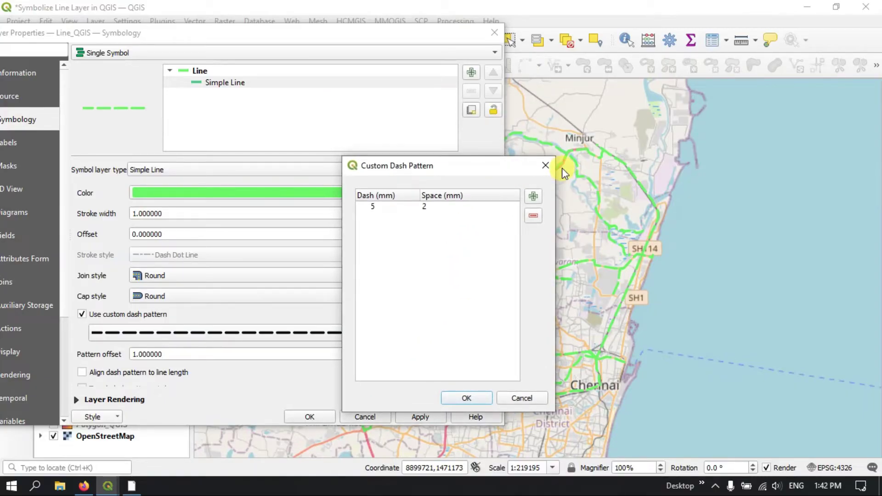
{"action": "left_click", "coordinate": [545, 165]}
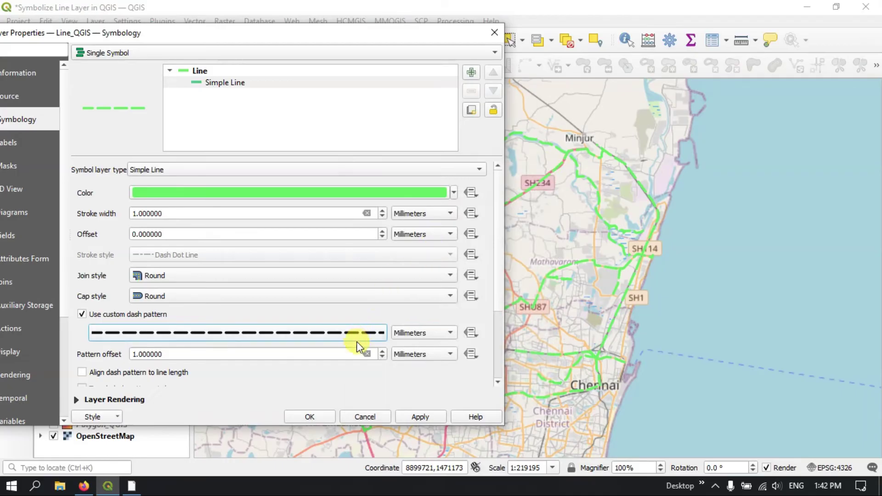
Set the dash pattern offset to 10 mm and apply it to the layer
{"action": "double_click", "coordinate": [152, 354]}
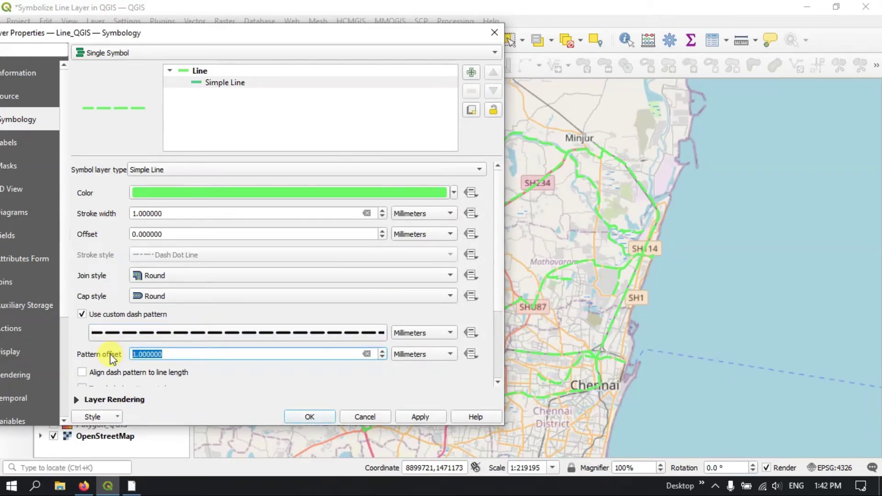
{"action": "type", "text": "10"}
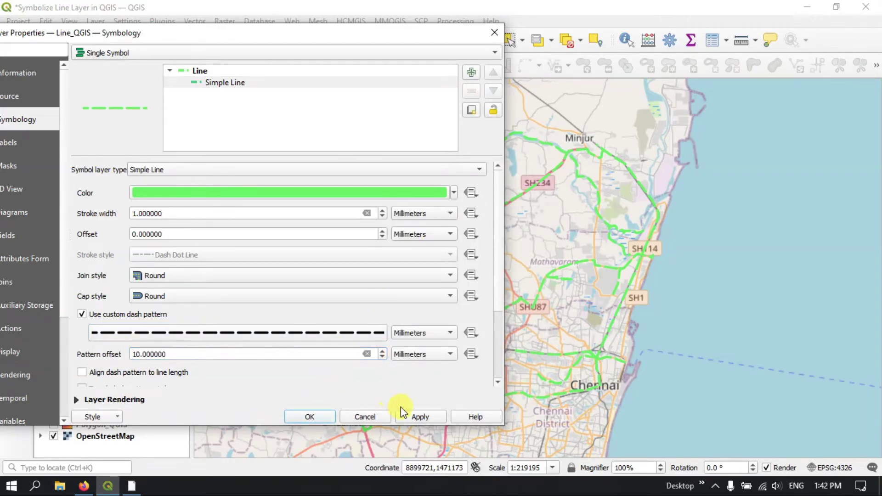
{"action": "left_click", "coordinate": [420, 418]}
Change the line's colour to black from the standard colours and apply it to the layer
{"action": "left_click", "coordinate": [454, 192]}
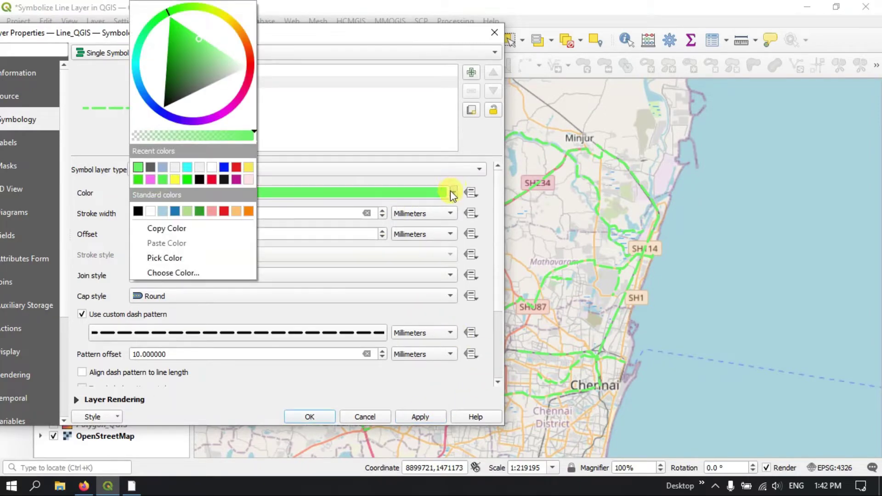
{"action": "left_click", "coordinate": [141, 214]}
{"action": "left_click", "coordinate": [431, 417]}
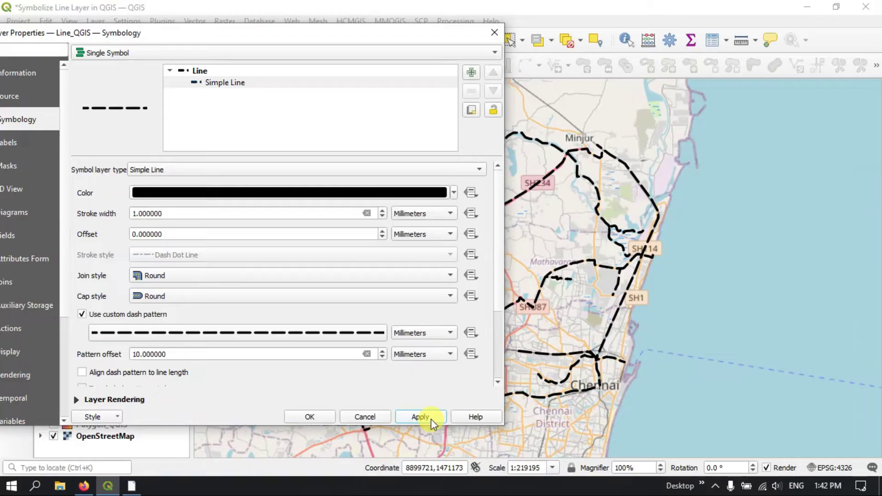
Apply a pattern offset of 0.1 mm to the layer, and turn off the custom dash pattern
{"action": "left_click_drag", "start_coordinate": [285, 354], "coordinate": [109, 355]}
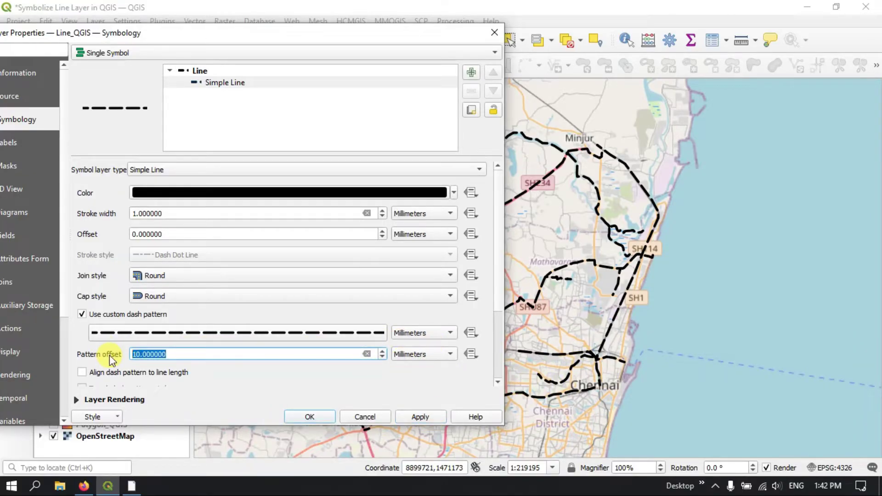
{"action": "type", "text": "0.1"}
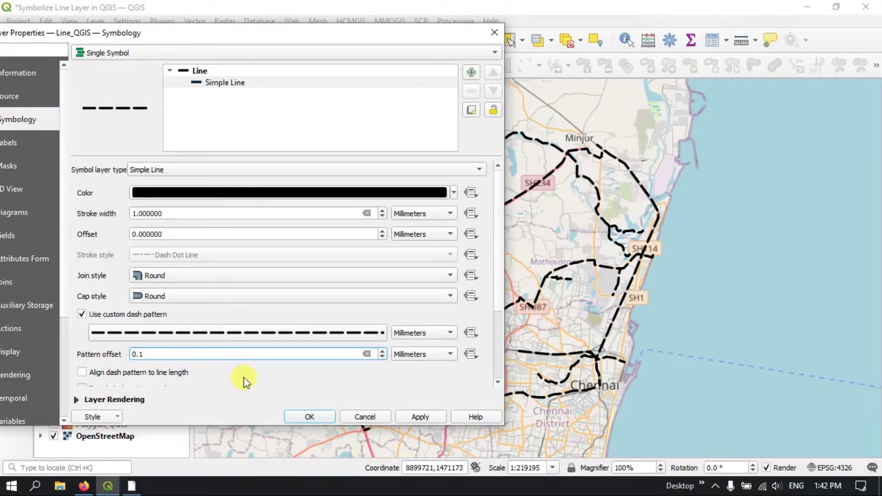
{"action": "left_click", "coordinate": [431, 420]}
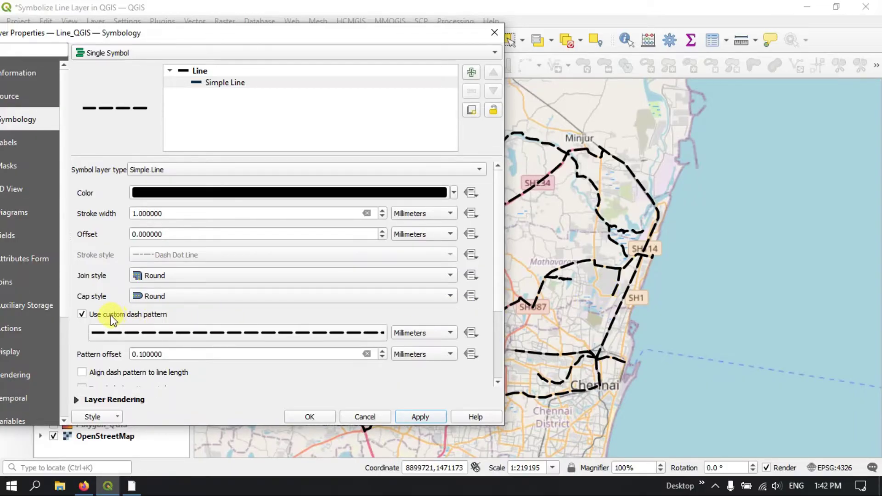
{"action": "left_click", "coordinate": [82, 315]}
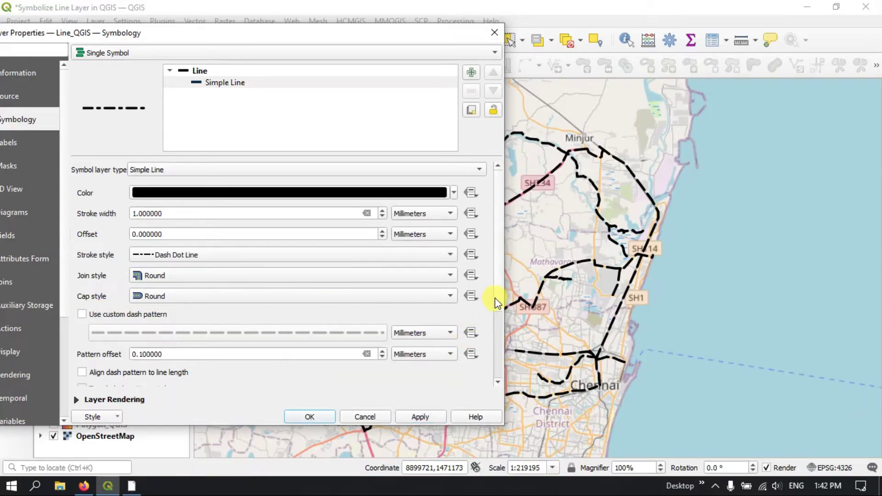
{"action": "mouse_move", "coordinate": [494, 297]}
{"action": "left_mouse_down"}
{"action": "mouse_move", "coordinate": [507, 385]}
{"action": "mouse_move", "coordinate": [500, 272]}
{"action": "left_mouse_up"}
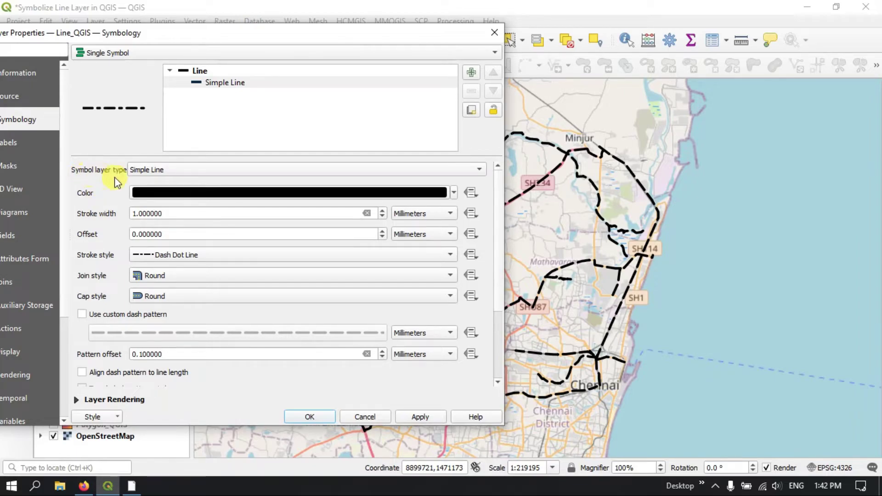
Change the dashed line's symbol layer type to Arrow and look through the available head types
{"action": "left_click", "coordinate": [173, 172]}
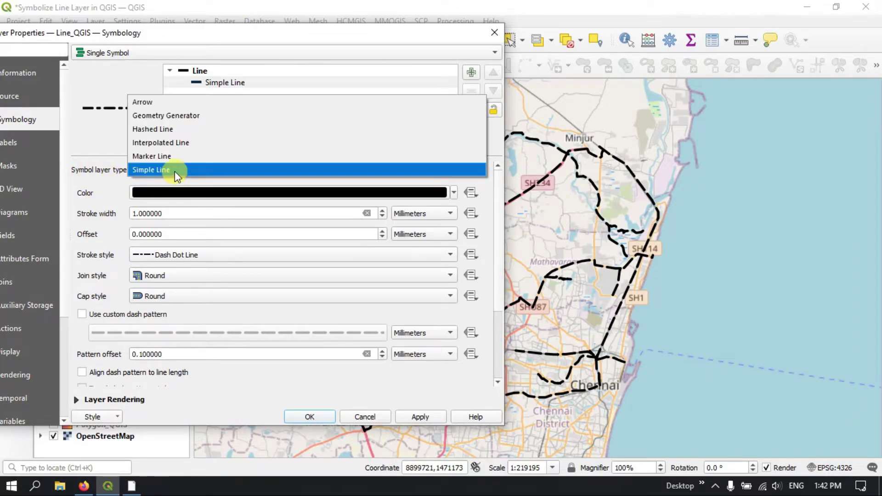
{"action": "left_click", "coordinate": [172, 103]}
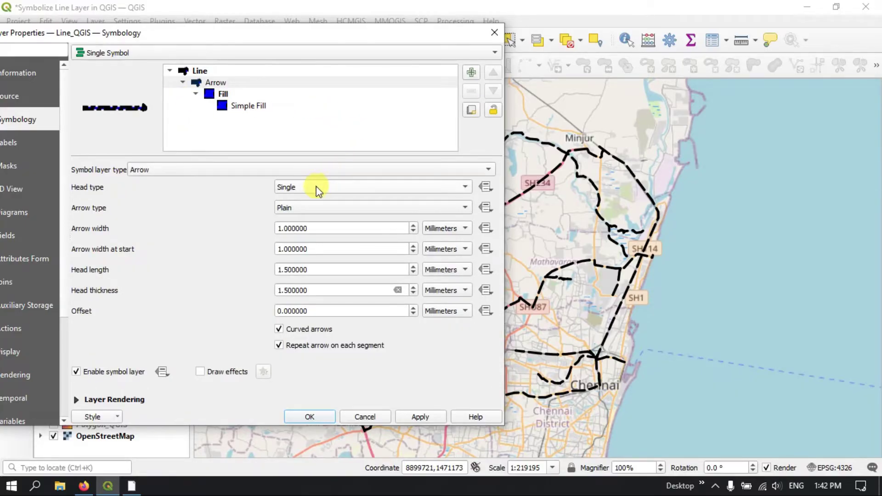
{"action": "left_click", "coordinate": [191, 171]}
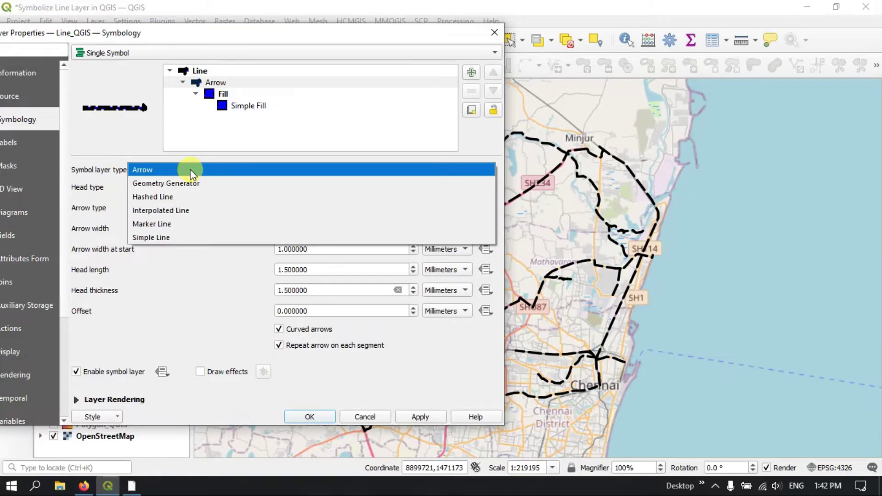
{"action": "left_click", "coordinate": [191, 171]}
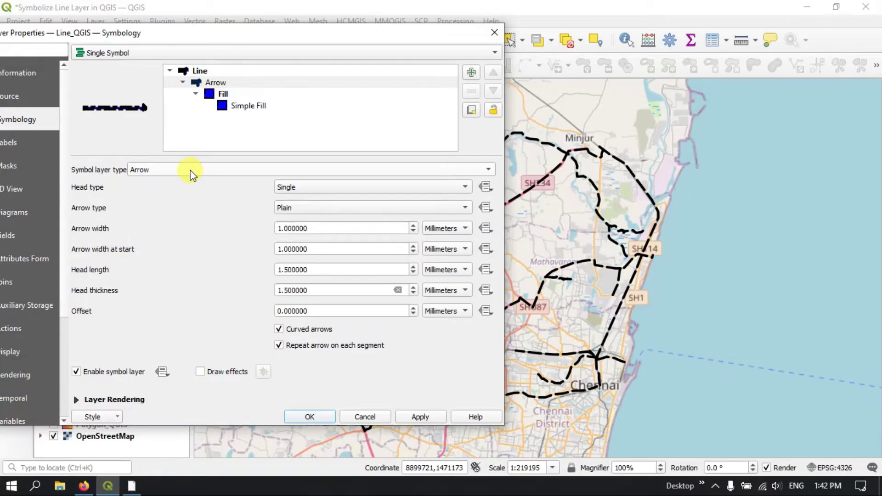
{"action": "left_click", "coordinate": [290, 187]}
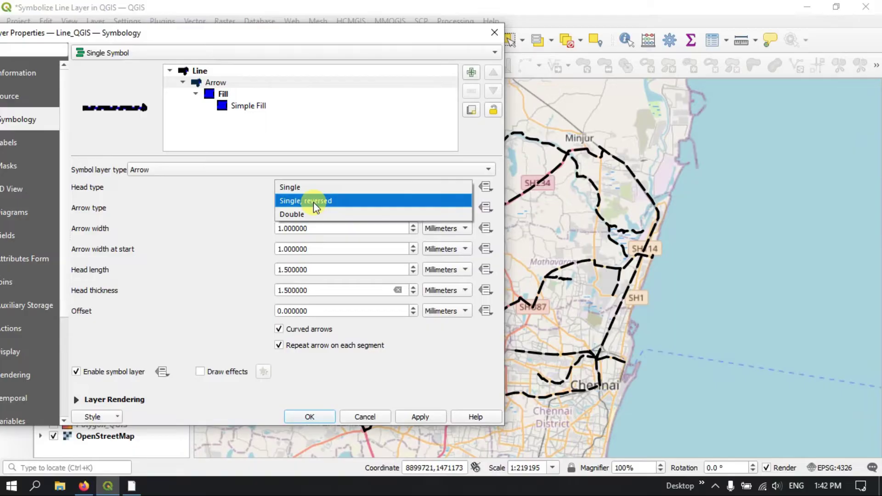
{"action": "left_click", "coordinate": [236, 209]}
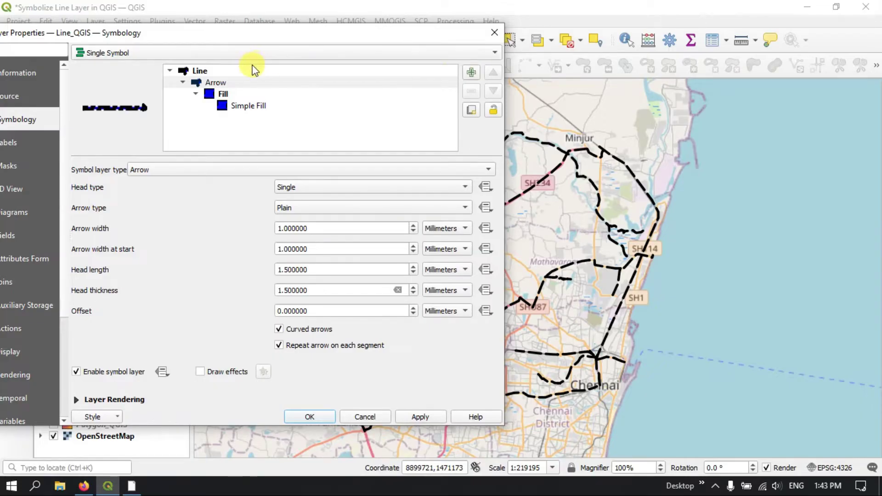
Replace the arrow symbol with the "simple black line" preset from All Symbols and apply it to the layer
{"action": "left_click", "coordinate": [191, 68]}
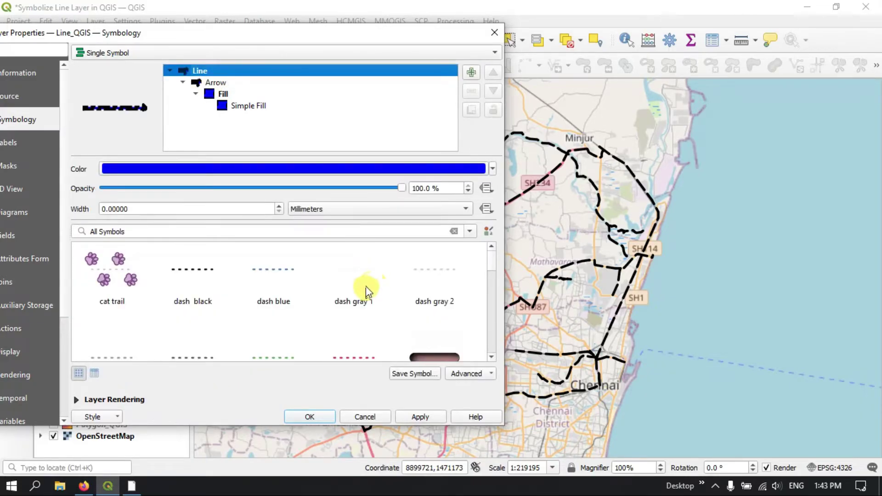
{"action": "scroll", "coordinate": [366, 288], "scroll_direction": "down", "scroll_amount": 5}
{"action": "scroll", "coordinate": [365, 288], "scroll_direction": "up", "scroll_amount": 3}
{"action": "scroll", "coordinate": [366, 288], "scroll_direction": "up", "scroll_amount": 2}
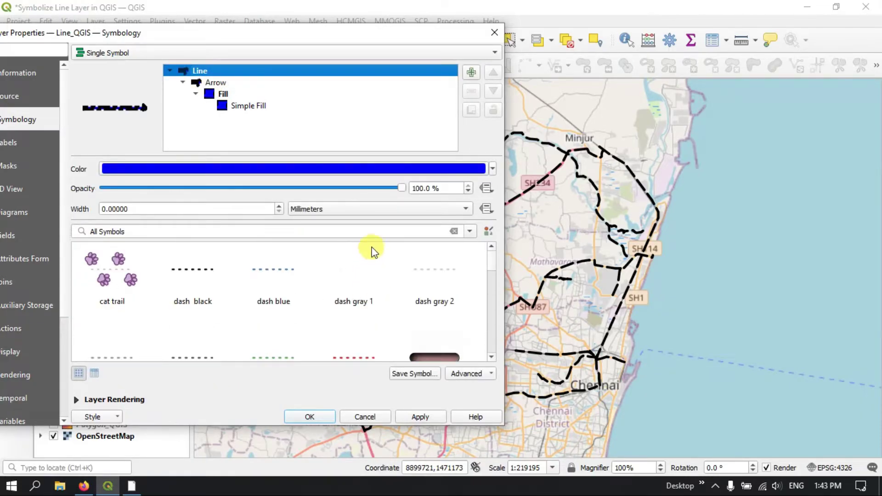
{"action": "left_click", "coordinate": [468, 231]}
{"action": "left_click", "coordinate": [98, 242]}
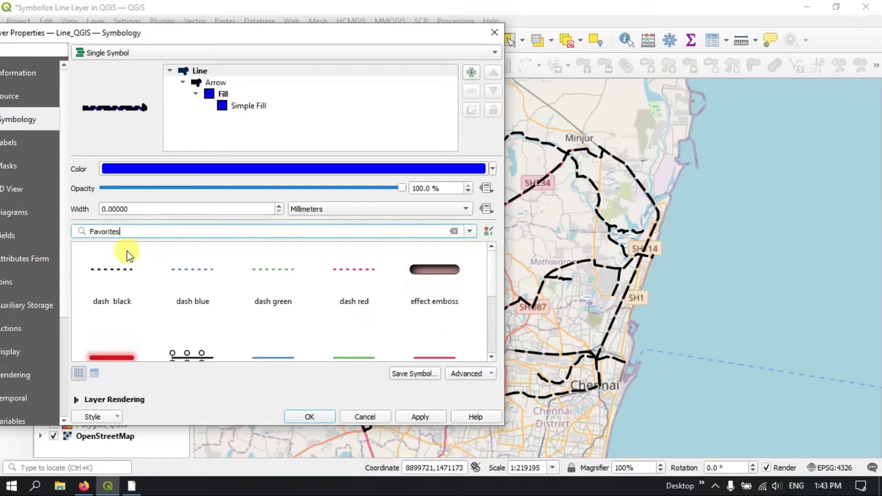
{"action": "scroll", "coordinate": [243, 294], "scroll_direction": "down", "scroll_amount": 3}
{"action": "scroll", "coordinate": [248, 306], "scroll_direction": "up", "scroll_amount": 3}
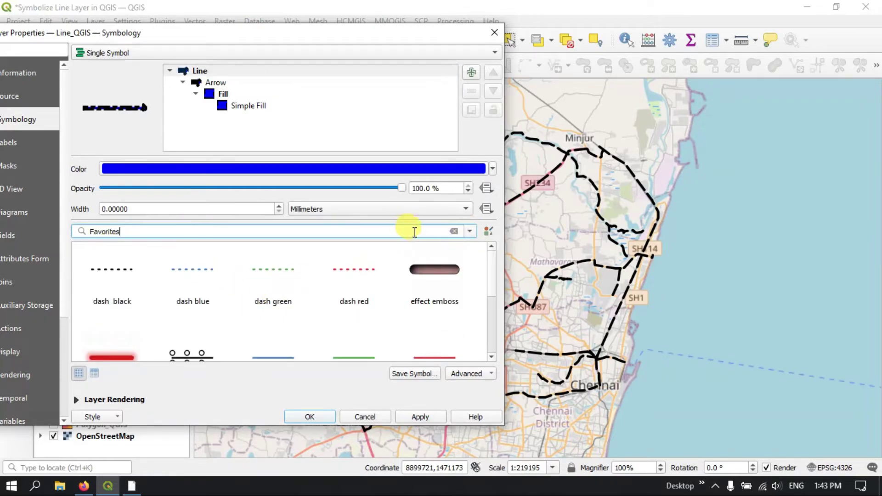
{"action": "left_click", "coordinate": [470, 232]}
{"action": "left_click", "coordinate": [442, 250]}
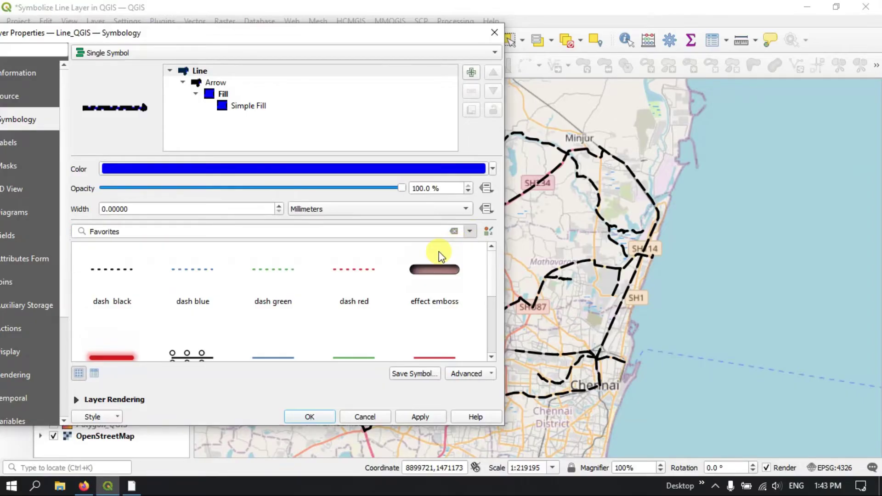
{"action": "scroll", "coordinate": [398, 297], "scroll_direction": "down", "scroll_amount": 3}
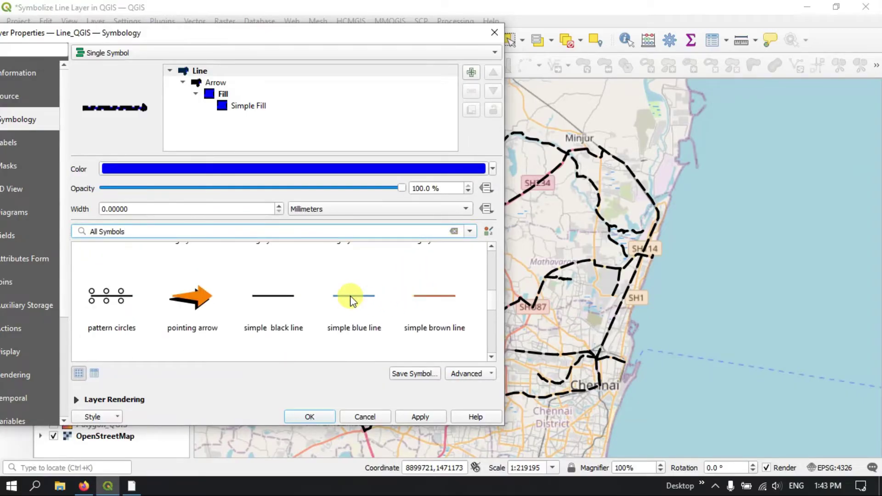
{"action": "left_click", "coordinate": [280, 295]}
{"action": "left_click", "coordinate": [433, 419]}
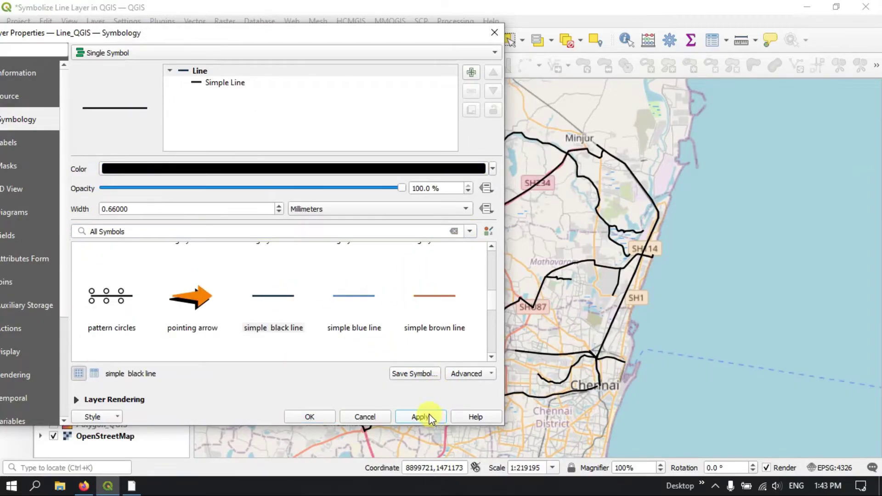
Change the black Simple Line's symbol layer type to Arrow
{"action": "left_click", "coordinate": [216, 86]}
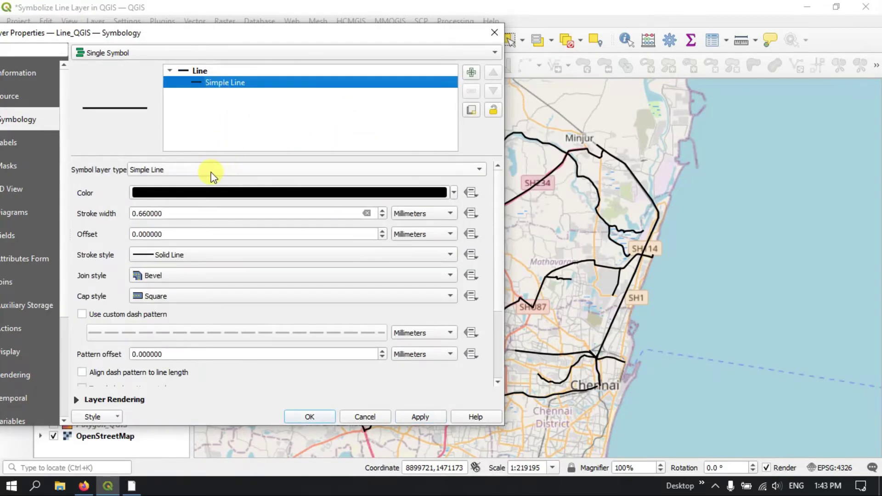
{"action": "left_click", "coordinate": [197, 171]}
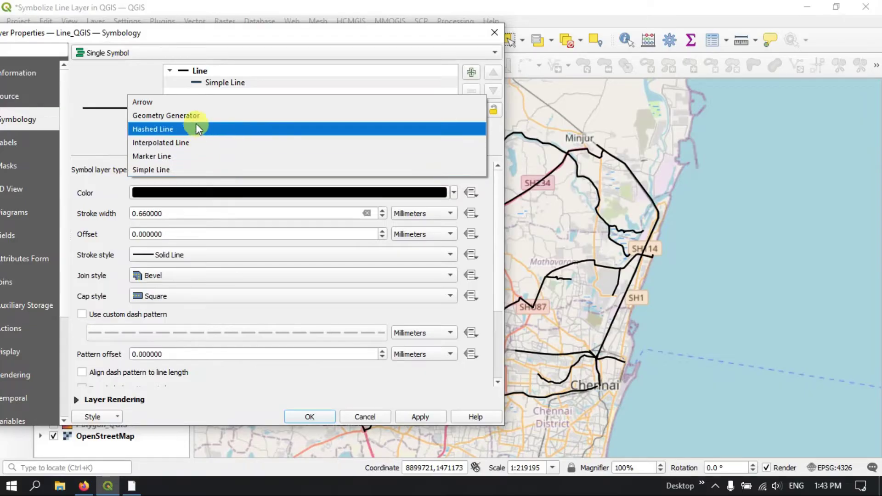
{"action": "left_click", "coordinate": [197, 101]}
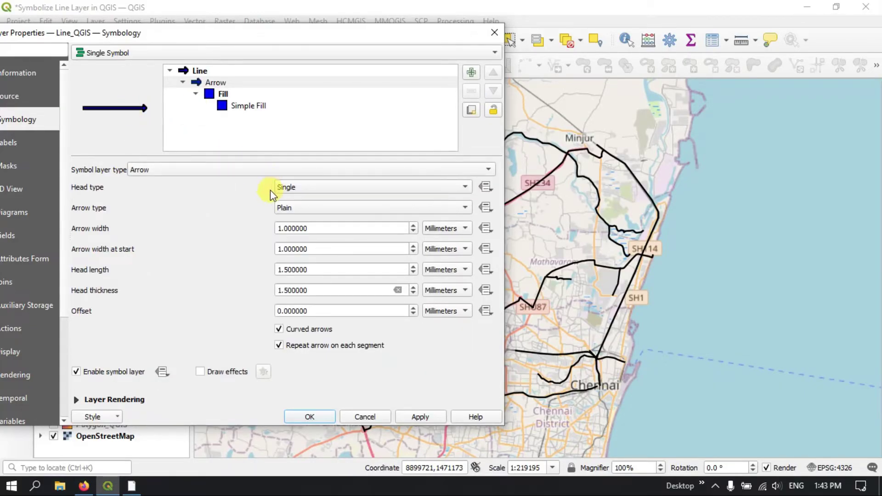
{"action": "left_click", "coordinate": [312, 169]}
{"action": "left_click", "coordinate": [312, 169]}
Try the arrow's "Single, reversed" head type, switch it to Double, and check the available arrow types
{"action": "left_click", "coordinate": [315, 188]}
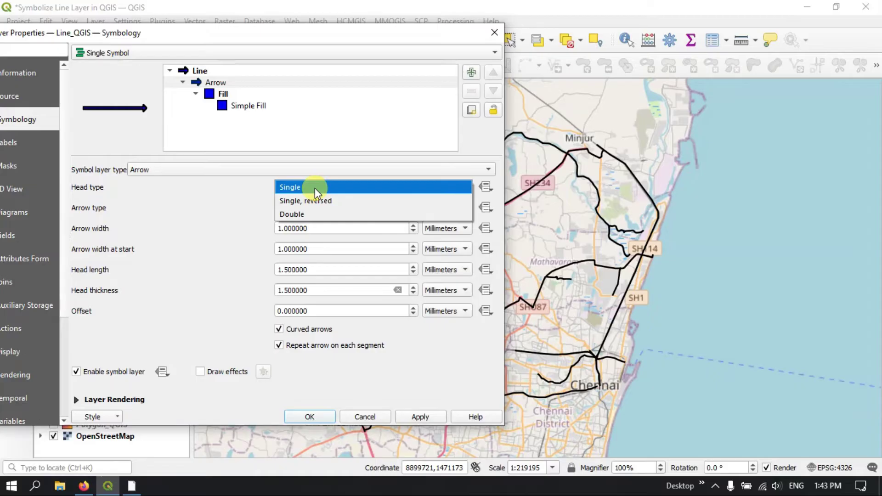
{"action": "left_click", "coordinate": [323, 201]}
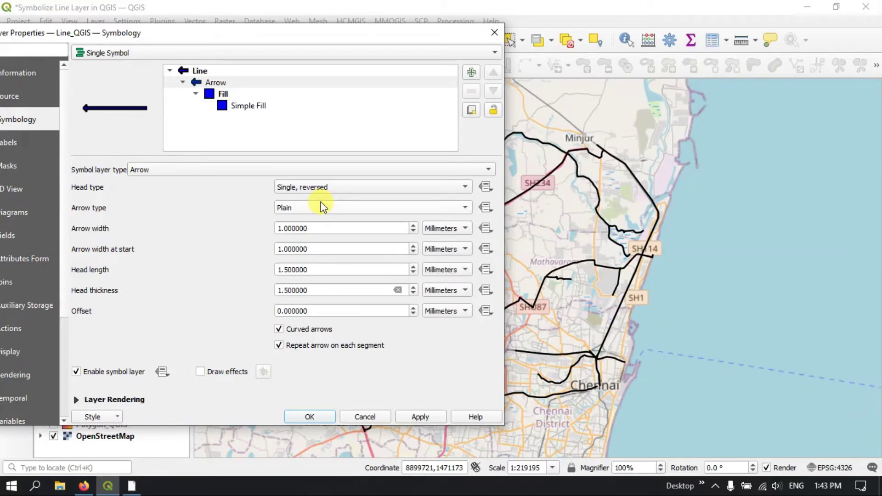
{"action": "left_click", "coordinate": [294, 187]}
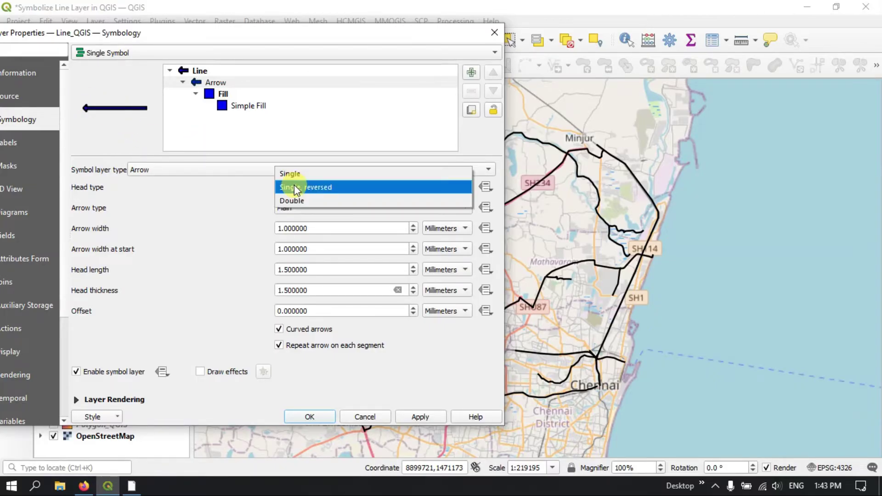
{"action": "left_click", "coordinate": [296, 201]}
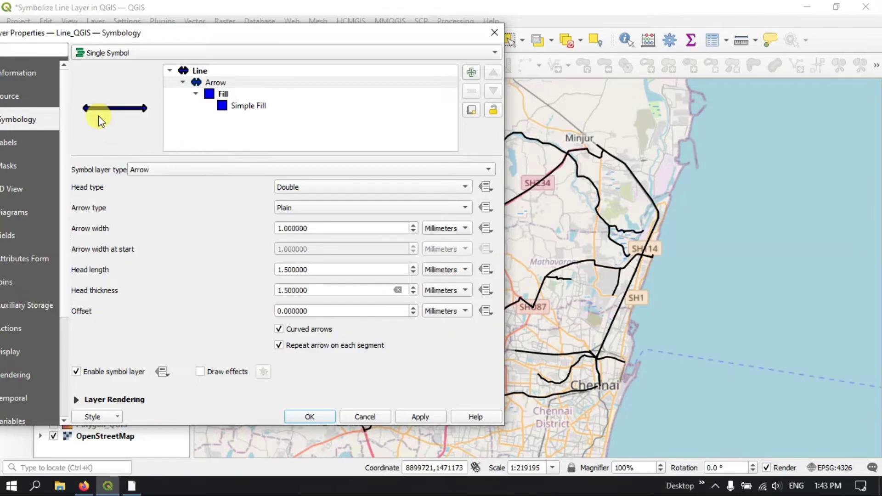
{"action": "left_click", "coordinate": [290, 208]}
{"action": "left_click", "coordinate": [290, 208]}
Set the double arrow's width to 1.2 mm and its head length to 2.3 mm
{"action": "scroll", "coordinate": [413, 226], "scroll_direction": "up", "scroll_amount": 6}
{"action": "scroll", "coordinate": [415, 228], "scroll_direction": "up", "scroll_amount": 12}
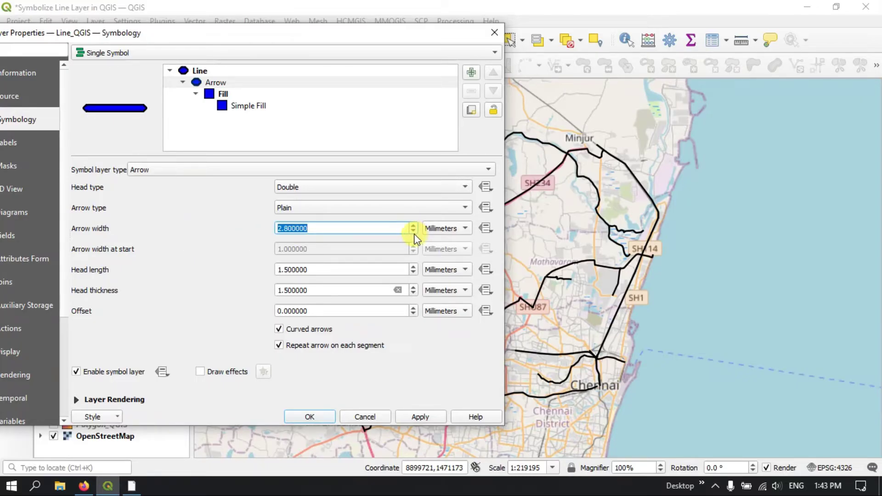
{"action": "scroll", "coordinate": [414, 234], "scroll_direction": "down", "scroll_amount": 12}
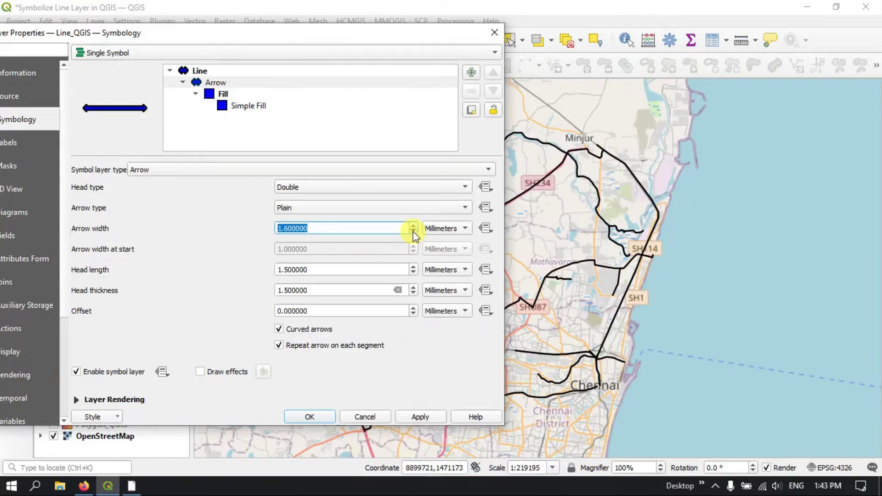
{"action": "scroll", "coordinate": [415, 234], "scroll_direction": "down", "scroll_amount": 4}
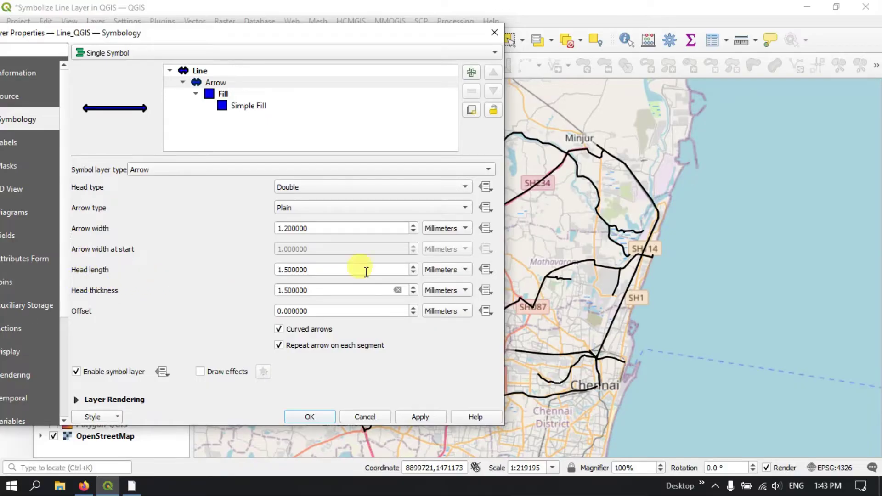
{"action": "scroll", "coordinate": [417, 268], "scroll_direction": "up", "scroll_amount": 3}
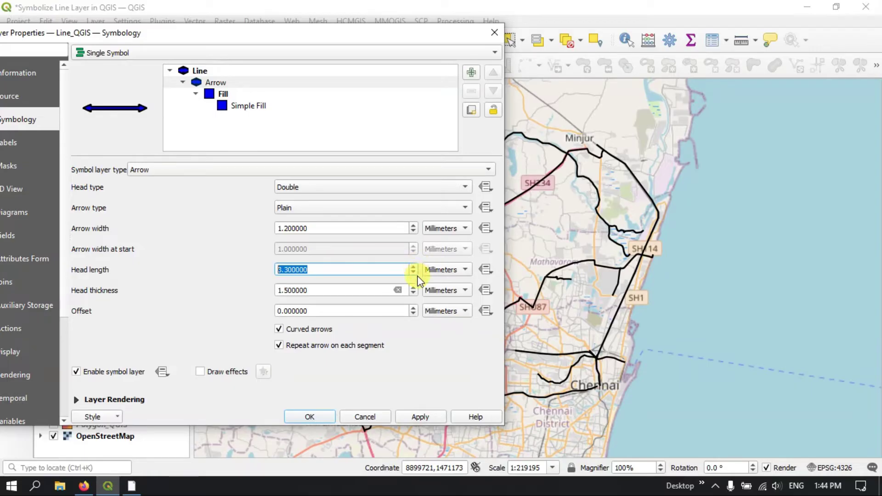
{"action": "scroll", "coordinate": [413, 269], "scroll_direction": "up", "scroll_amount": 1}
{"action": "scroll", "coordinate": [413, 269], "scroll_direction": "down", "scroll_amount": 3}
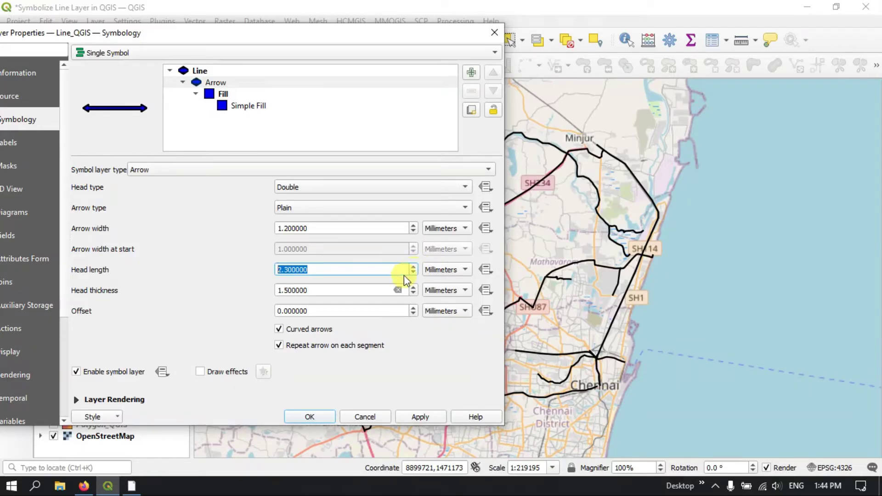
Set the arrow's head thickness to 2.7 mm and its offset to 1.2 mm
{"action": "scroll", "coordinate": [416, 291], "scroll_direction": "up", "scroll_amount": 1}
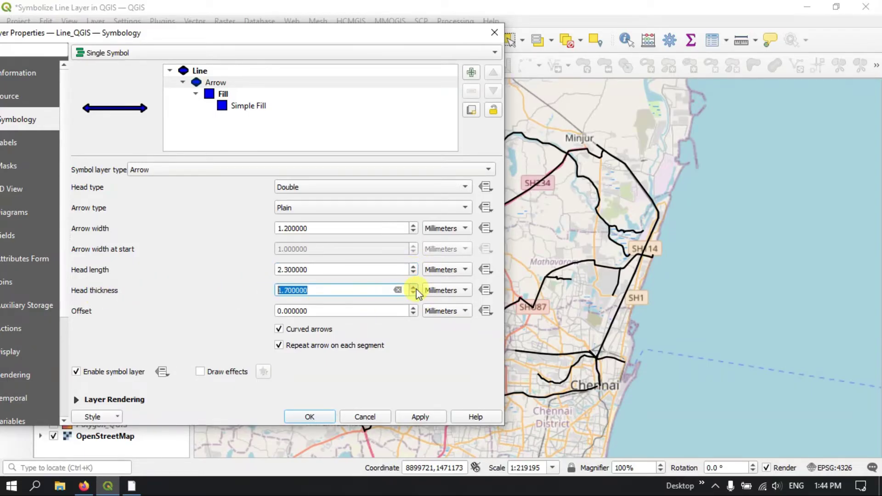
{"action": "scroll", "coordinate": [416, 291], "scroll_direction": "up", "scroll_amount": 3}
{"action": "scroll", "coordinate": [416, 292], "scroll_direction": "up", "scroll_amount": 4}
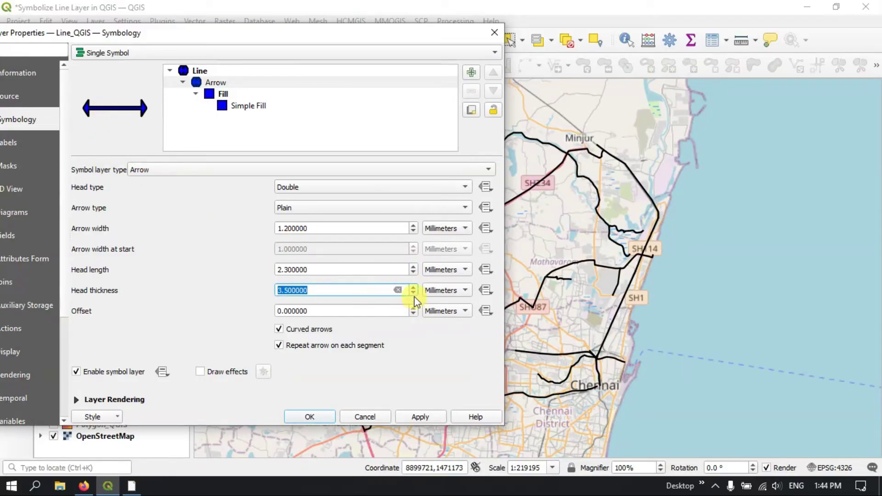
{"action": "scroll", "coordinate": [413, 292], "scroll_direction": "down", "scroll_amount": 1}
{"action": "scroll", "coordinate": [413, 311], "scroll_direction": "up", "scroll_amount": 5}
{"action": "scroll", "coordinate": [415, 312], "scroll_direction": "up", "scroll_amount": 2}
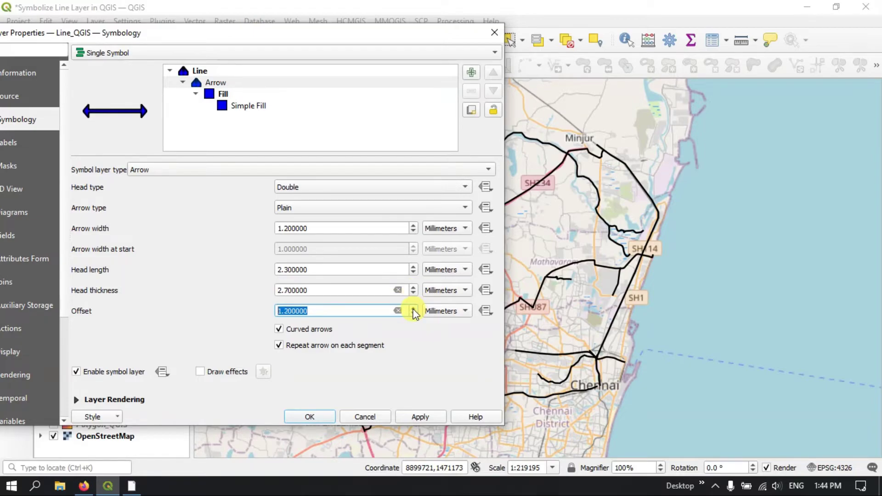
Change the symbol layer type to Geometry Generator and check its geometry type and unit options
{"action": "left_click", "coordinate": [159, 169]}
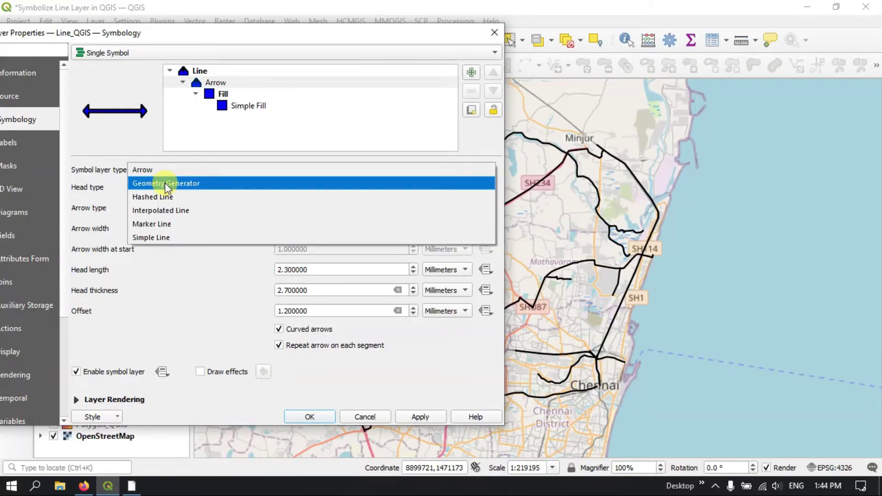
{"action": "left_click", "coordinate": [165, 183]}
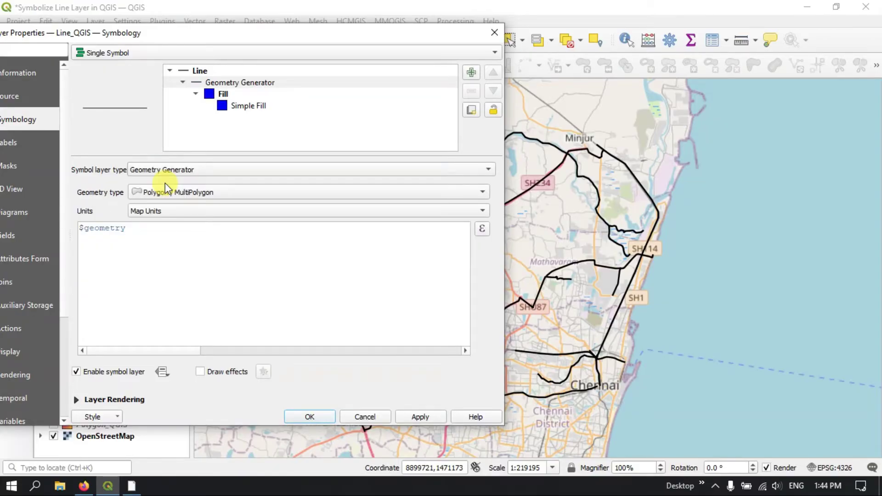
{"action": "left_click", "coordinate": [194, 195]}
{"action": "left_click", "coordinate": [195, 192]}
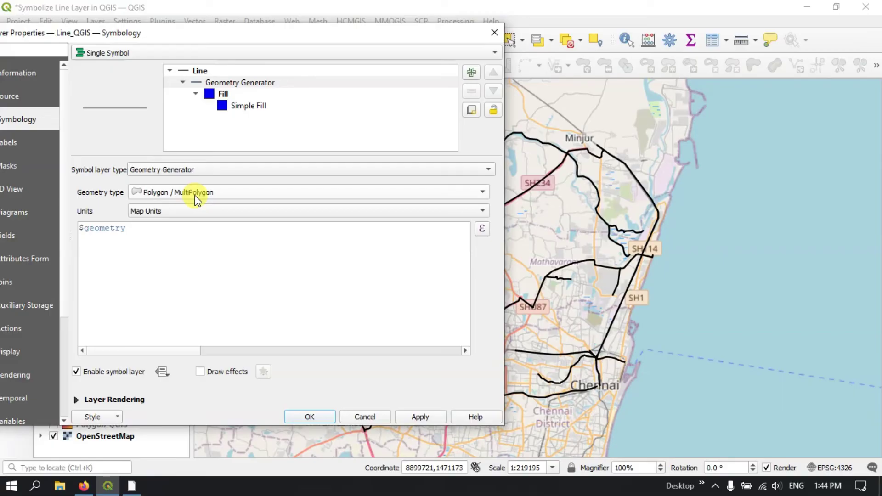
{"action": "left_click", "coordinate": [188, 212]}
{"action": "left_click", "coordinate": [187, 212]}
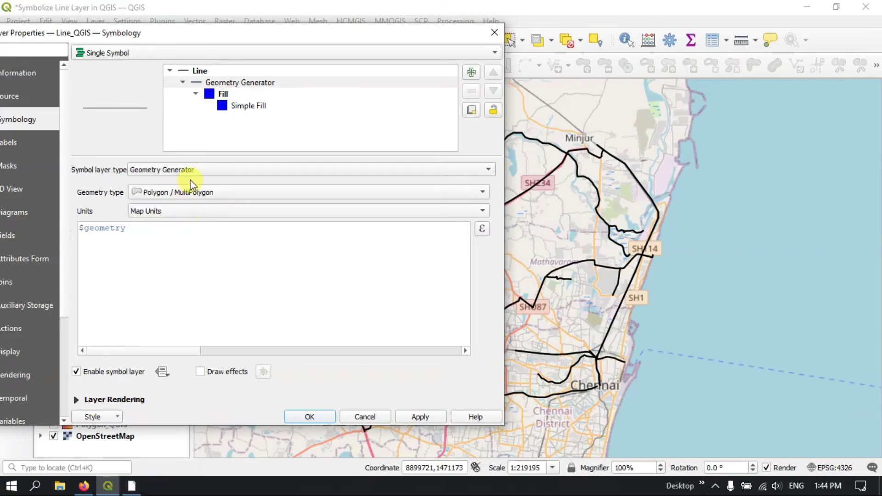
Change the symbol layer type to Hashed Line and check its interval setting for hash placement
{"action": "left_click", "coordinate": [193, 171]}
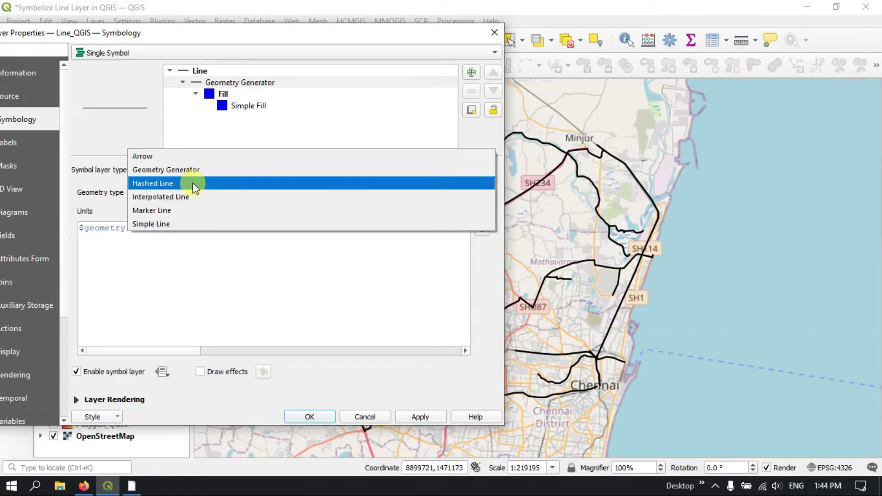
{"action": "left_click", "coordinate": [192, 182]}
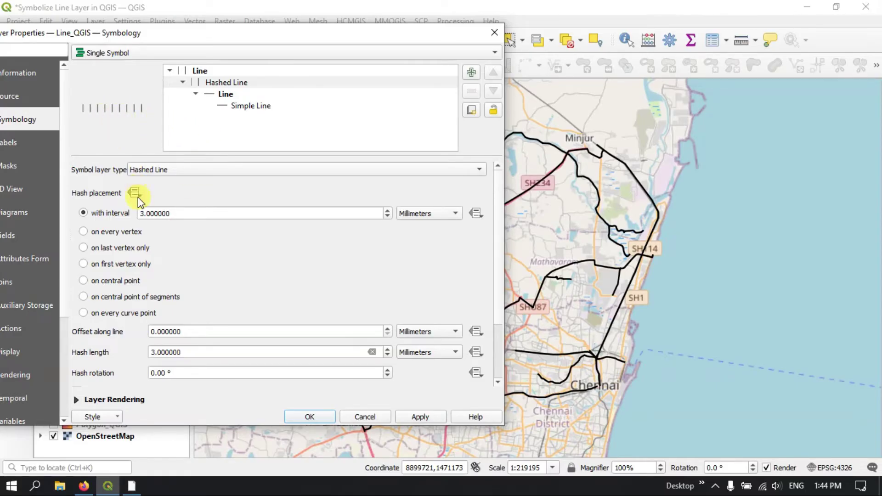
{"action": "left_click", "coordinate": [143, 210]}
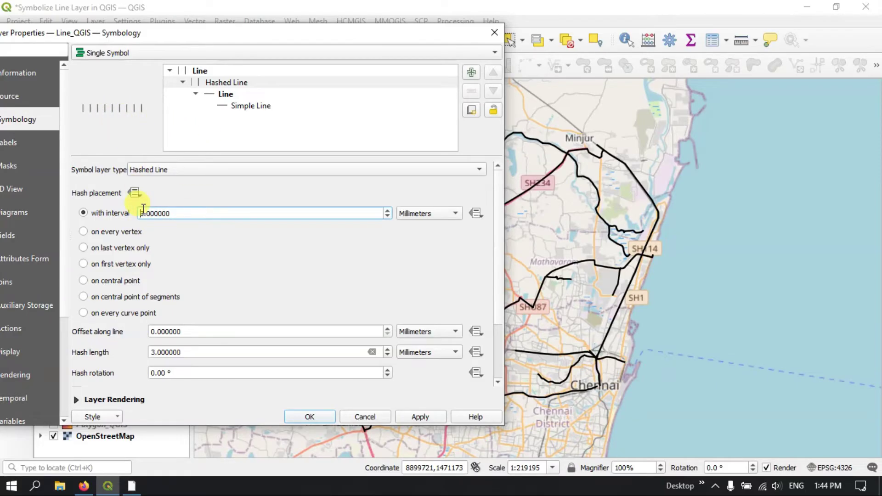
{"action": "left_click", "coordinate": [169, 169]}
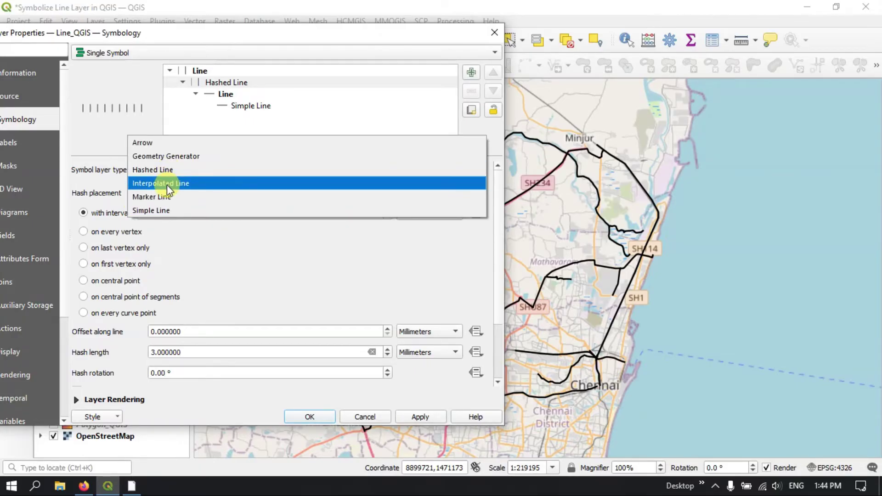
{"action": "left_click", "coordinate": [256, 262]}
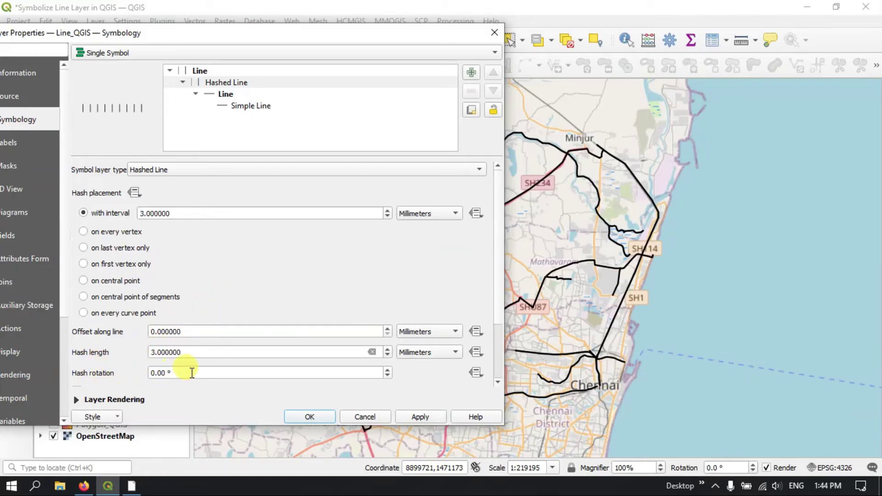
Set the hash rotation to 50° and look through the remaining hashed line settings
{"action": "left_click_drag", "start_coordinate": [157, 372], "coordinate": [149, 377]}
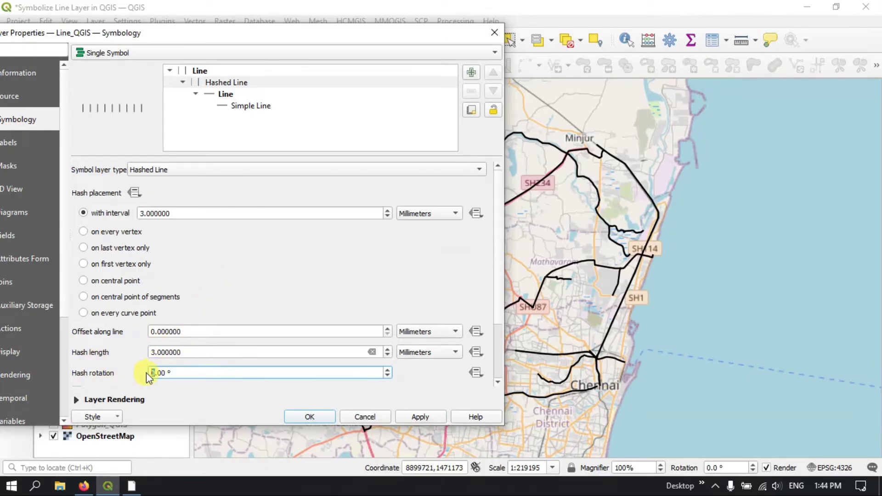
{"action": "type", "text": "50"}
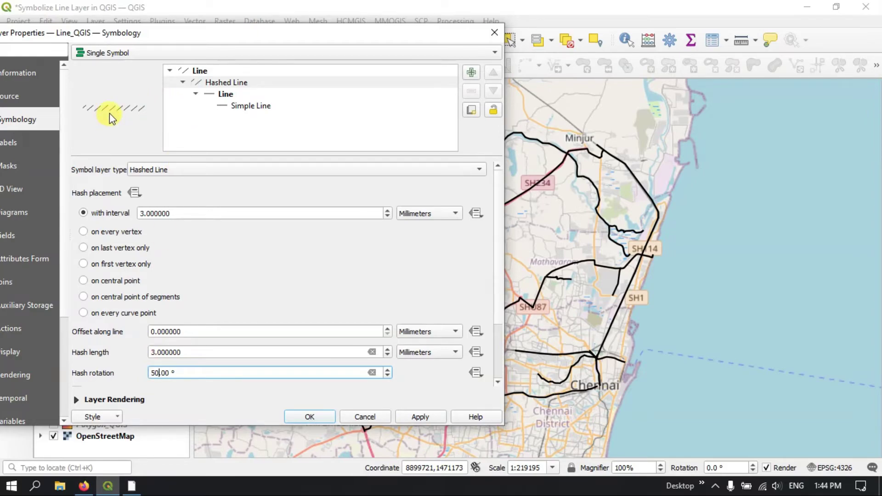
{"action": "scroll", "coordinate": [497, 294], "scroll_direction": "down", "scroll_amount": 1}
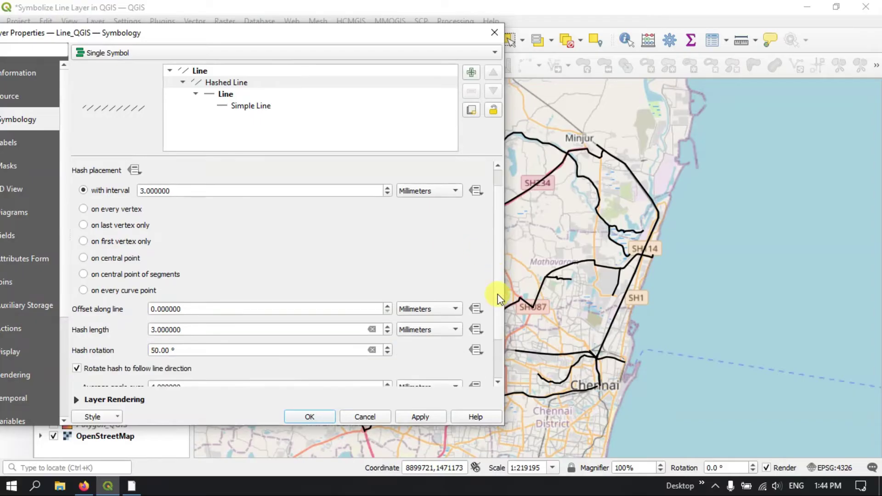
{"action": "scroll", "coordinate": [498, 303], "scroll_direction": "down", "scroll_amount": 3}
{"action": "scroll", "coordinate": [496, 305], "scroll_direction": "up", "scroll_amount": 2}
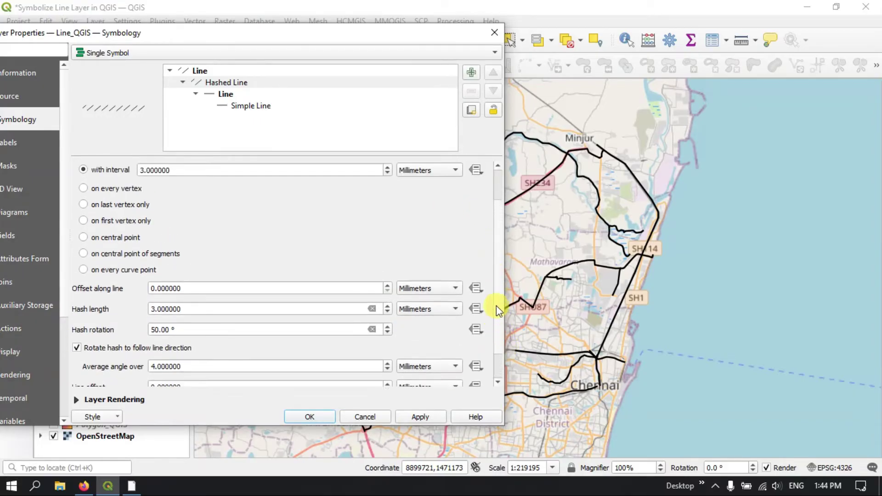
{"action": "scroll", "coordinate": [495, 304], "scroll_direction": "up", "scroll_amount": 2}
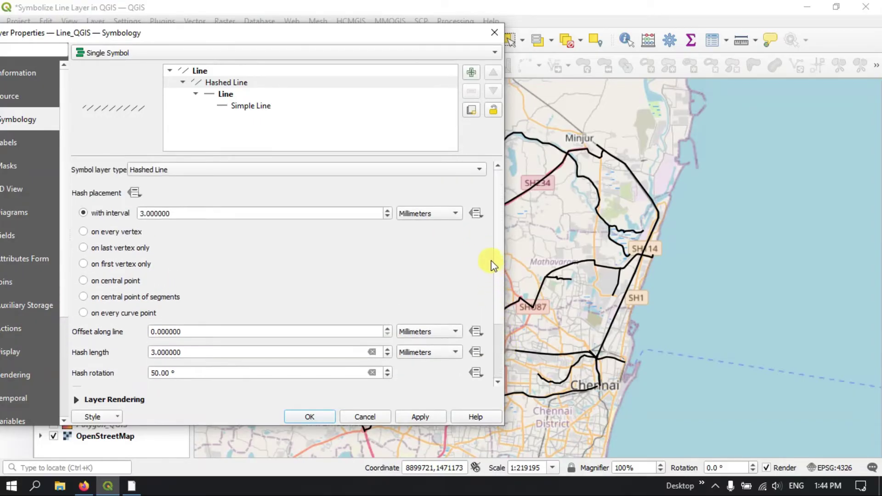
Change the symbol layer type to Interpolated Line and set its color mode to Varying Color
{"action": "left_click", "coordinate": [195, 172]}
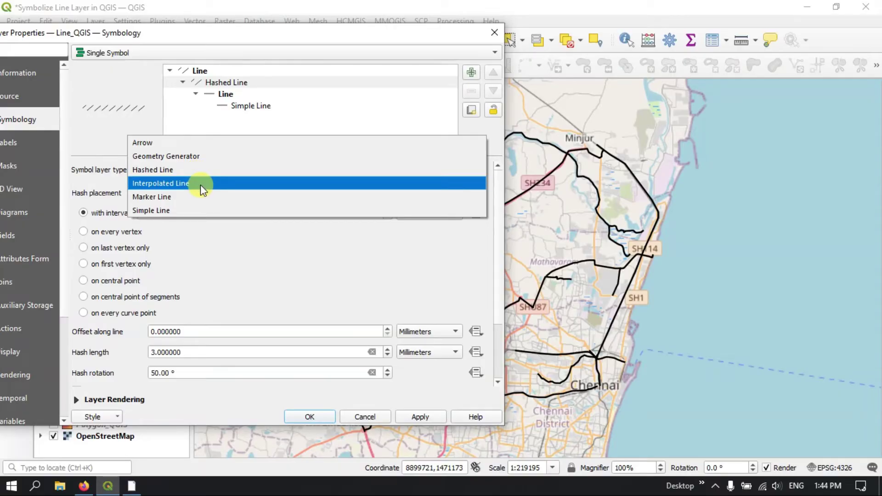
{"action": "left_click", "coordinate": [201, 184]}
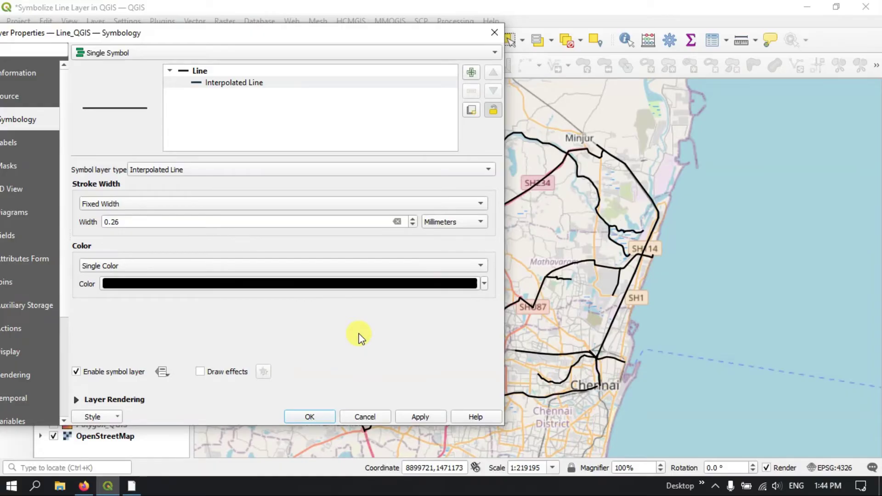
{"action": "left_click", "coordinate": [318, 270]}
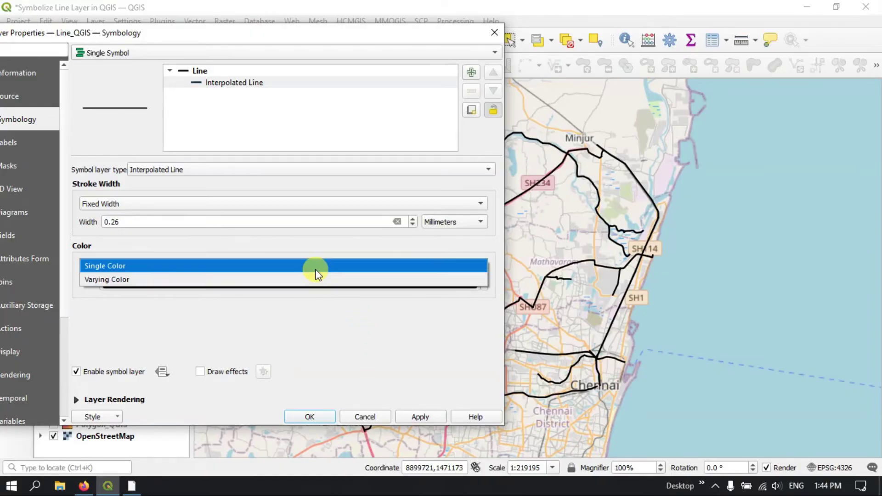
{"action": "left_click", "coordinate": [301, 279]}
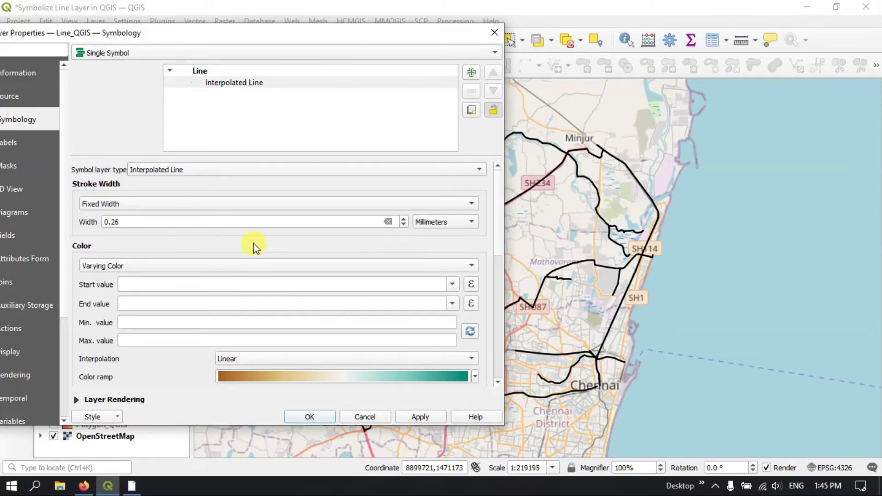
Choose the Spectral color ramp for the interpolated line's varying color
{"action": "scroll", "coordinate": [252, 246], "scroll_direction": "down", "scroll_amount": 2}
{"action": "left_click", "coordinate": [474, 338]}
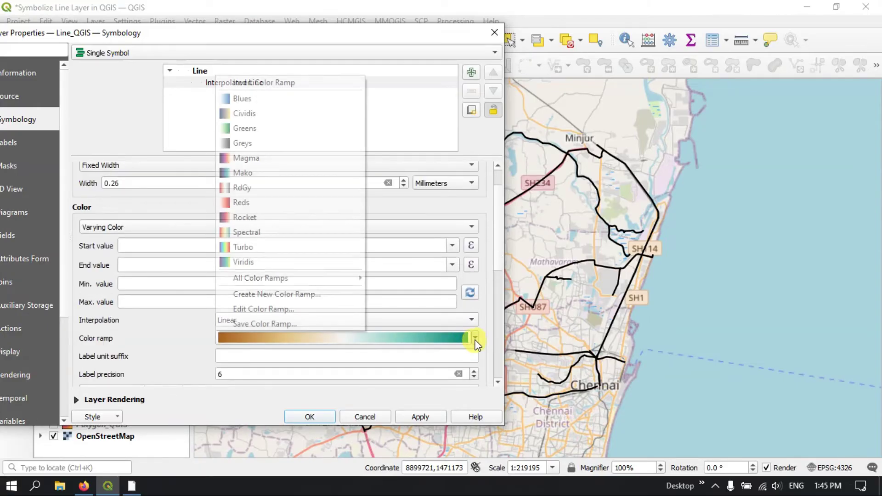
{"action": "left_click", "coordinate": [289, 234]}
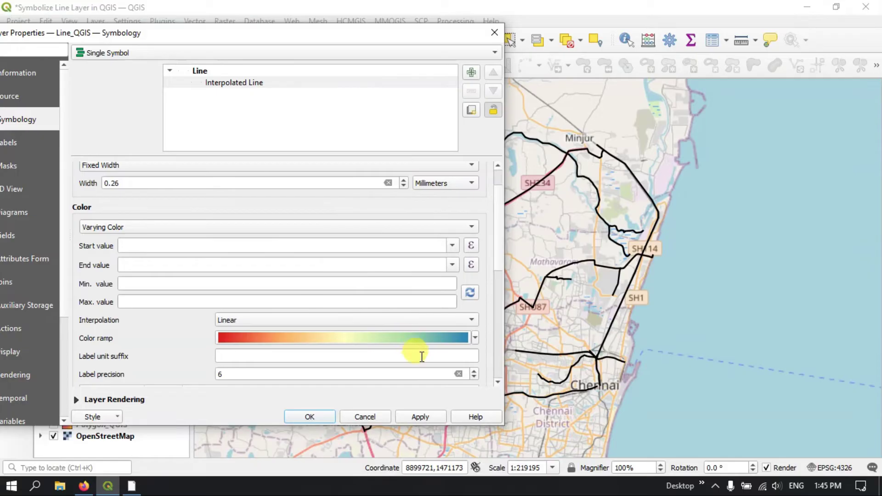
Apply the varying color to the interpolated line, set its color mode back to Single Color and apply that to the layer
{"action": "left_click", "coordinate": [424, 418]}
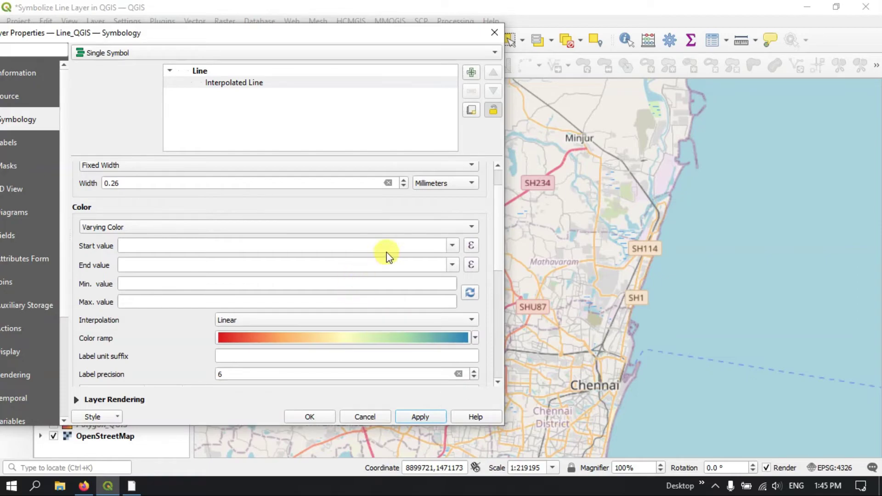
{"action": "left_click", "coordinate": [422, 229]}
{"action": "left_click", "coordinate": [365, 213]}
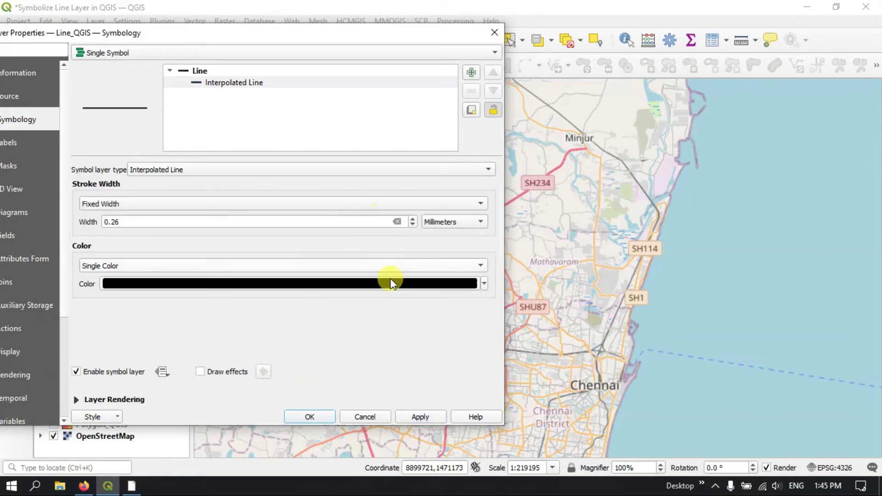
{"action": "left_click", "coordinate": [427, 415]}
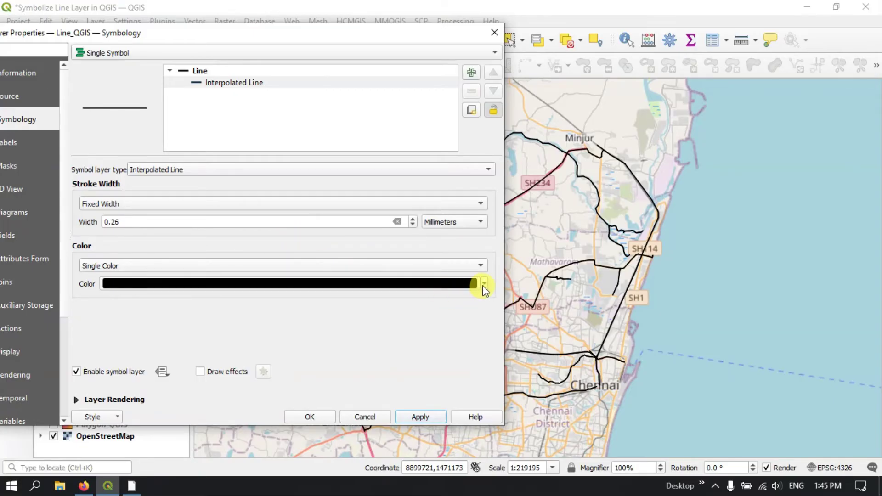
Change the symbol layer type to Marker Line and apply it to the Line_QGIS layer
{"action": "left_click", "coordinate": [168, 173]}
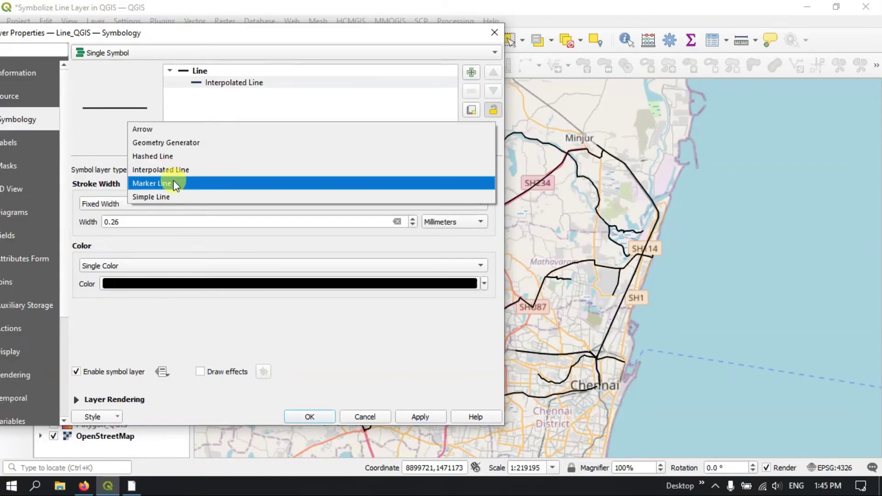
{"action": "left_click", "coordinate": [170, 184]}
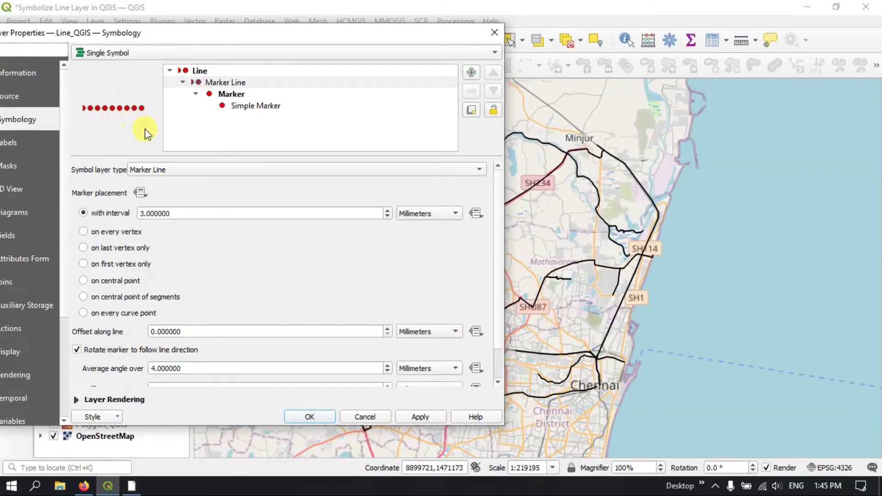
{"action": "left_click", "coordinate": [421, 415]}
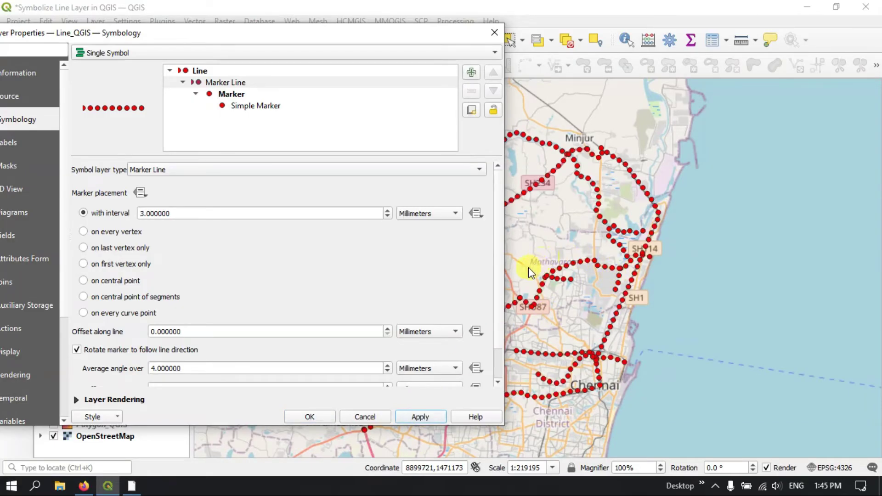
Set the marker placement interval to 10 mm, apply it, and look through the remaining marker line settings
{"action": "left_click", "coordinate": [141, 214]}
{"action": "type", "text": "0"}
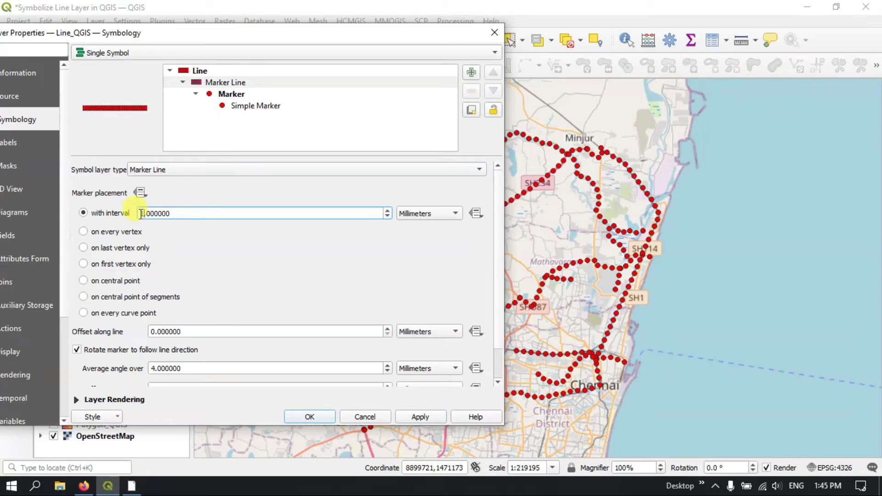
{"action": "left_click", "coordinate": [442, 416]}
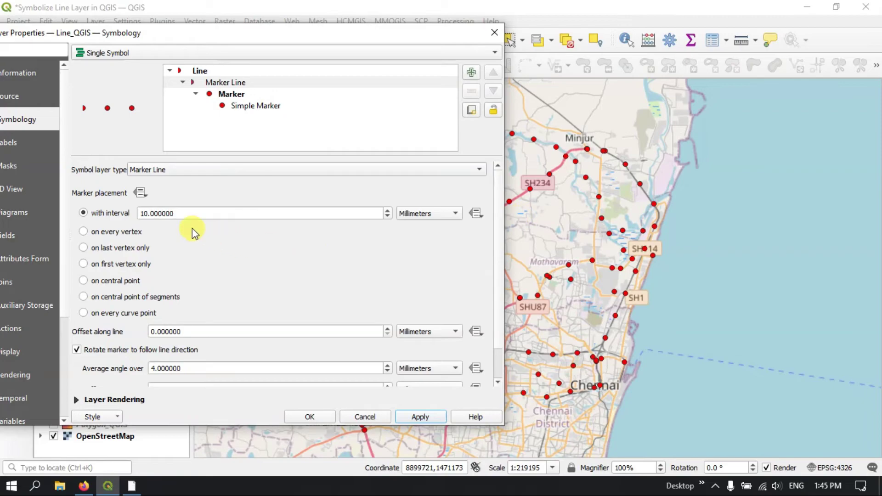
{"action": "scroll", "coordinate": [223, 284], "scroll_direction": "down", "scroll_amount": 1}
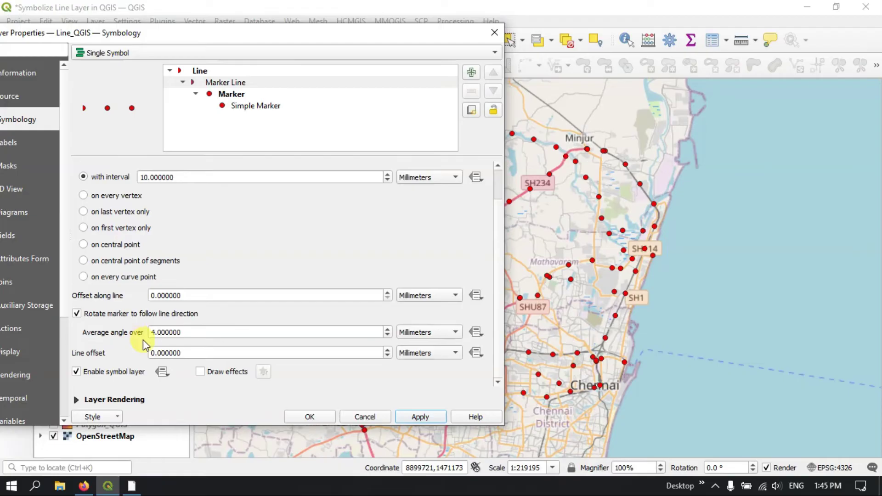
{"action": "scroll", "coordinate": [130, 314], "scroll_direction": "up", "scroll_amount": 1}
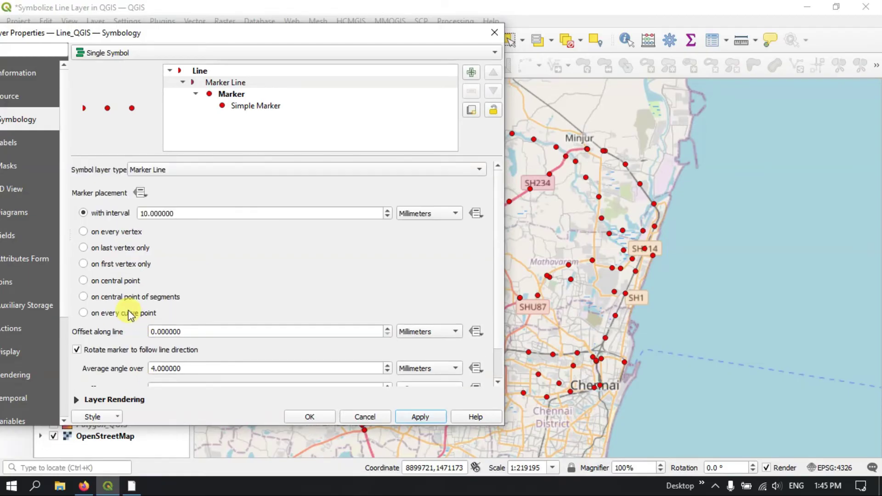
Change the symbol layer type to Simple Line and add a second simple line symbol layer to the line symbol
{"action": "left_click", "coordinate": [180, 169]}
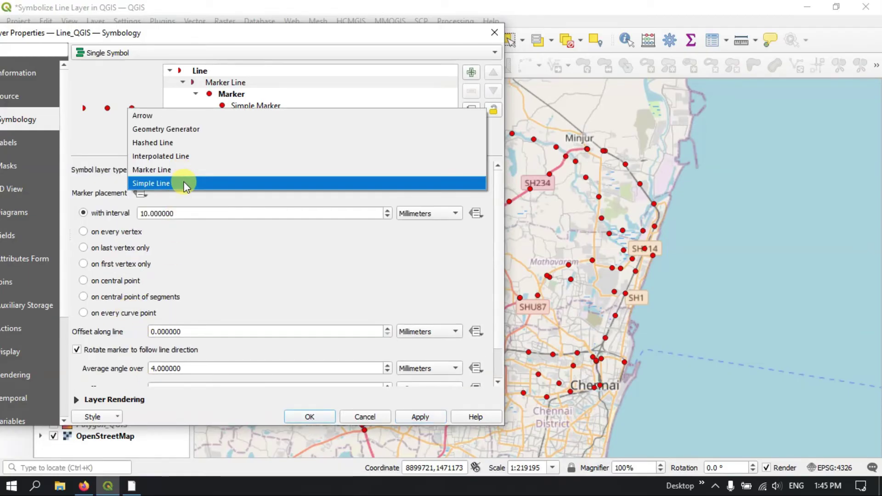
{"action": "left_click", "coordinate": [184, 183]}
{"action": "left_click", "coordinate": [186, 170]}
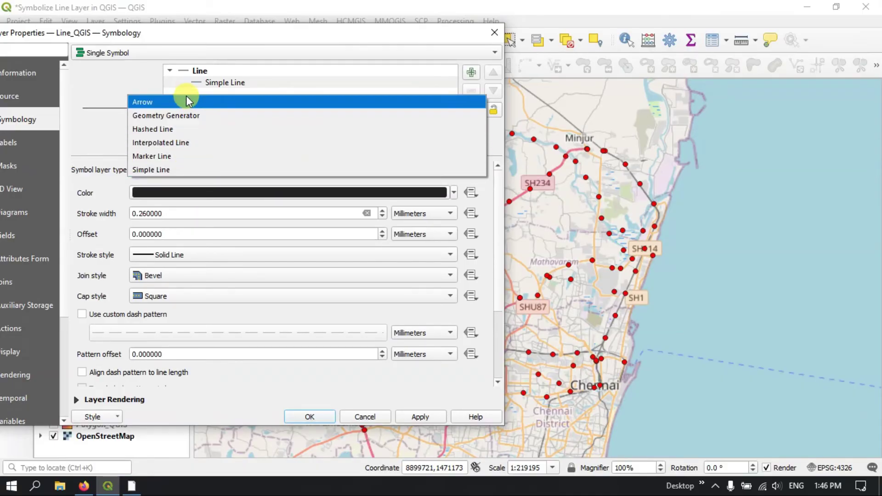
{"action": "left_click", "coordinate": [105, 198]}
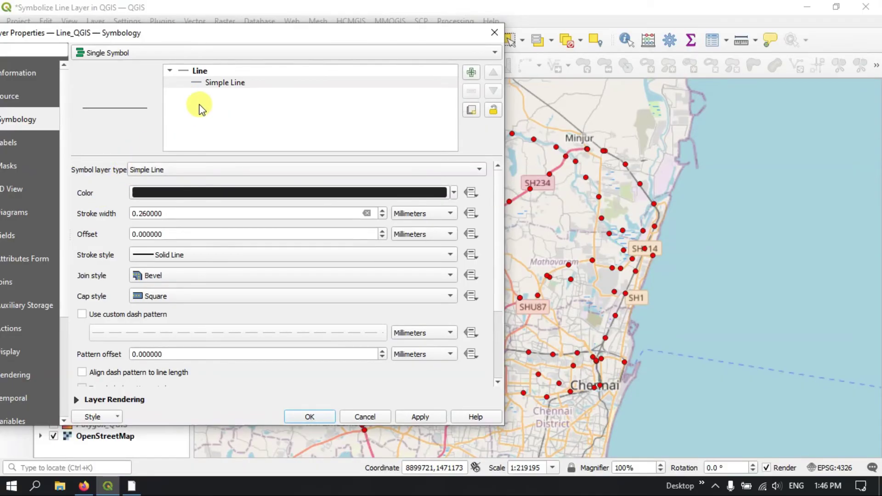
{"action": "left_click", "coordinate": [227, 83]}
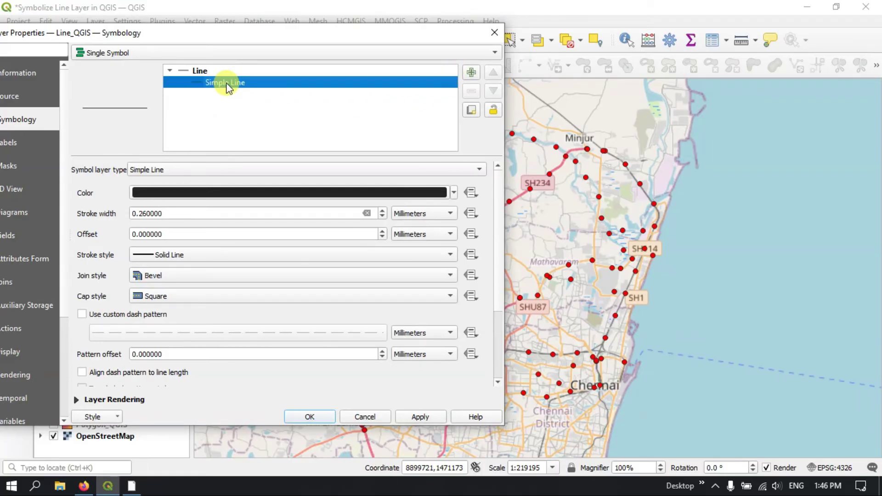
{"action": "left_click", "coordinate": [470, 73]}
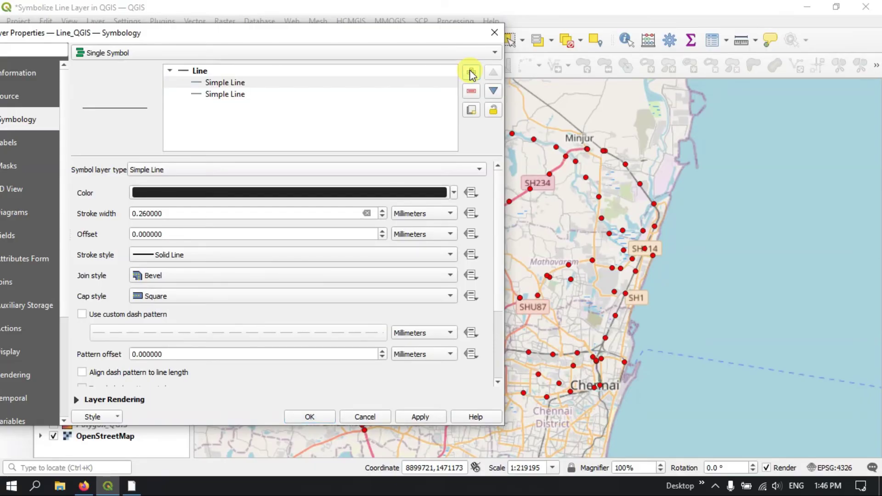
Set the stroke width of the upper simple line in the symbol layer tree to 2 mm
{"action": "left_click", "coordinate": [239, 96]}
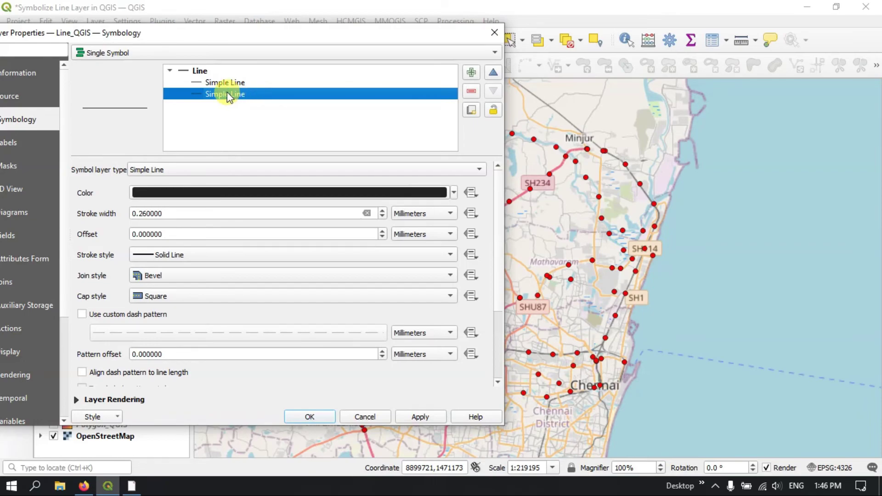
{"action": "left_click", "coordinate": [205, 82]}
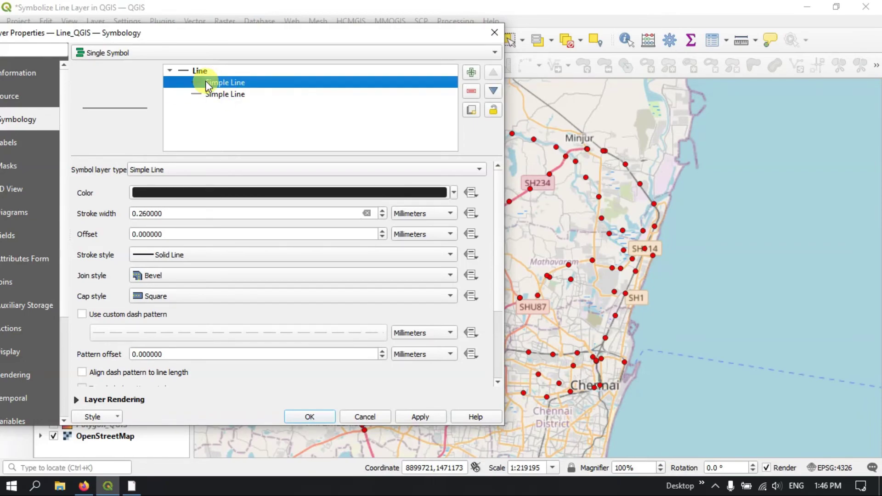
{"action": "left_click", "coordinate": [382, 211]}
{"action": "left_click", "coordinate": [382, 211]}
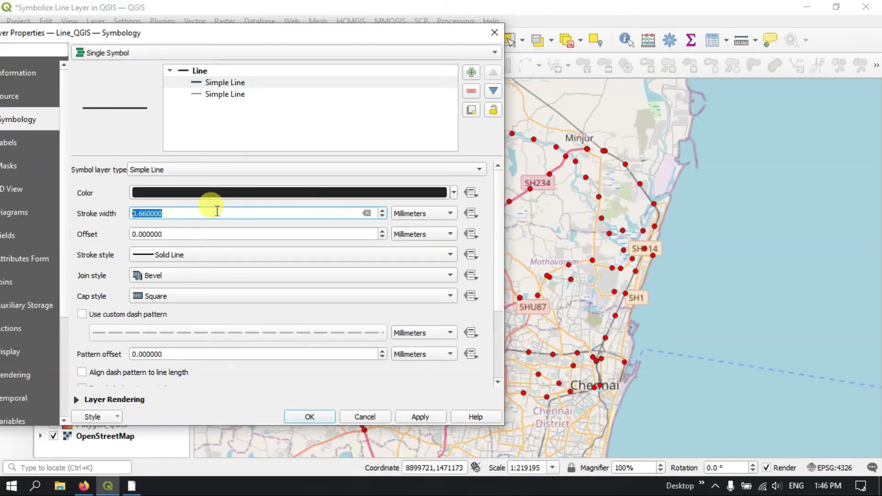
{"action": "left_click", "coordinate": [189, 216]}
{"action": "left_click_drag", "start_coordinate": [189, 217], "coordinate": [109, 216]}
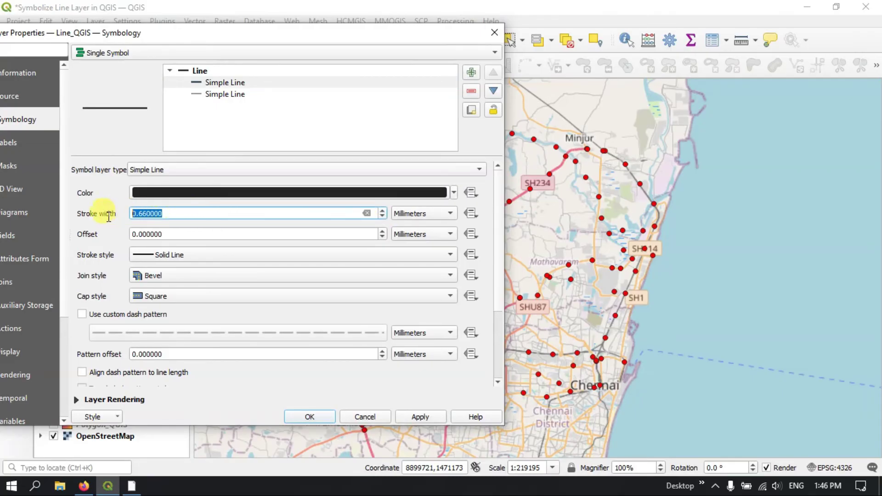
{"action": "type", "text": "1"}
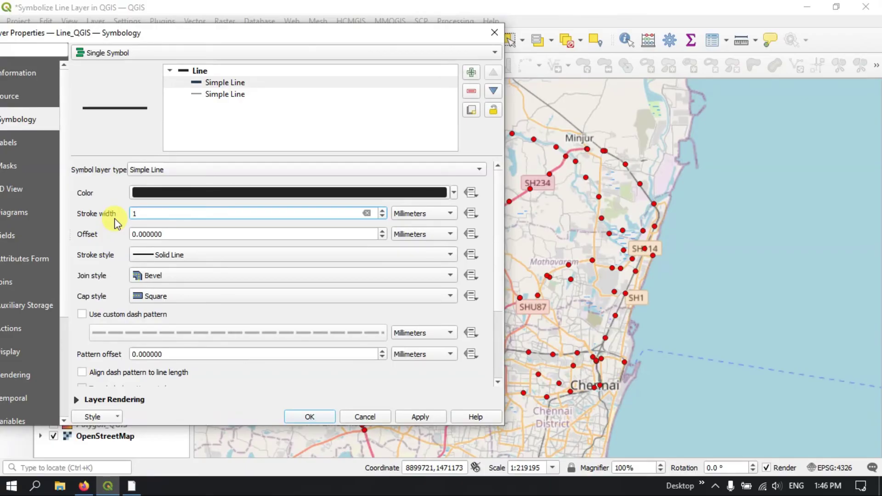
{"action": "key", "text": "BackSpace"}
{"action": "type", "text": "2"}
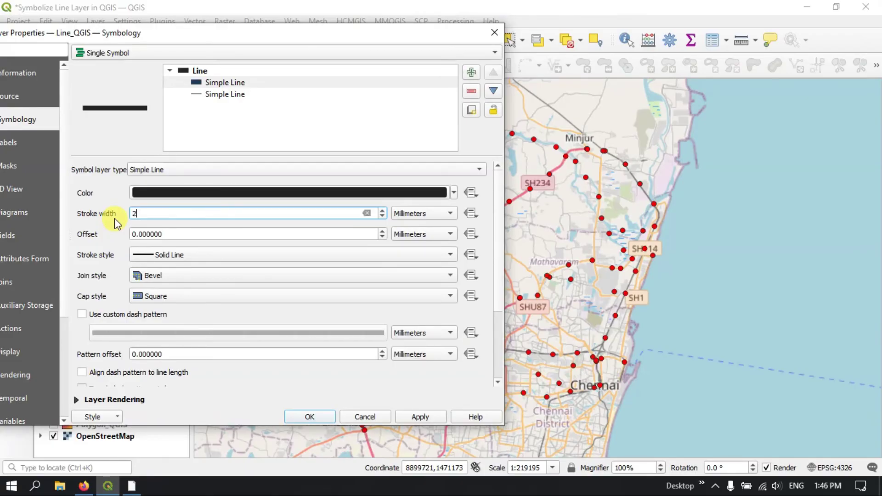
{"action": "left_click", "coordinate": [108, 188]}
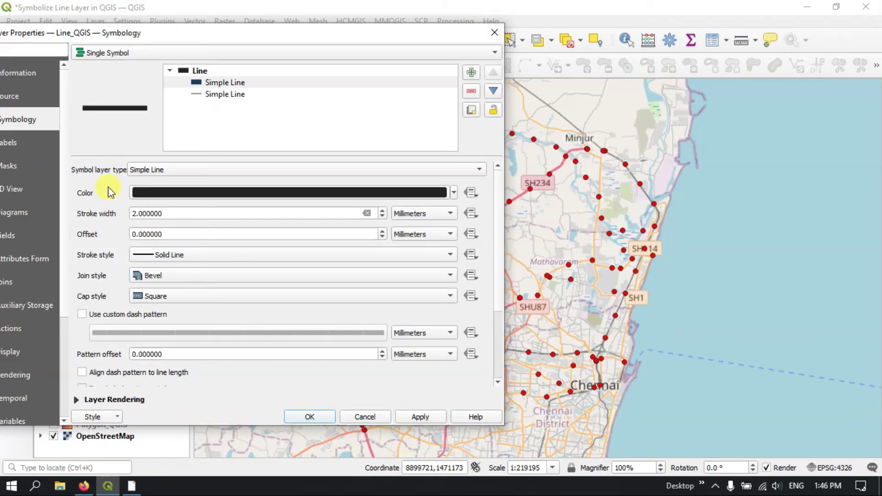
Give the lower simple line the Dot Line stroke style and a yellow color
{"action": "left_click", "coordinate": [209, 95]}
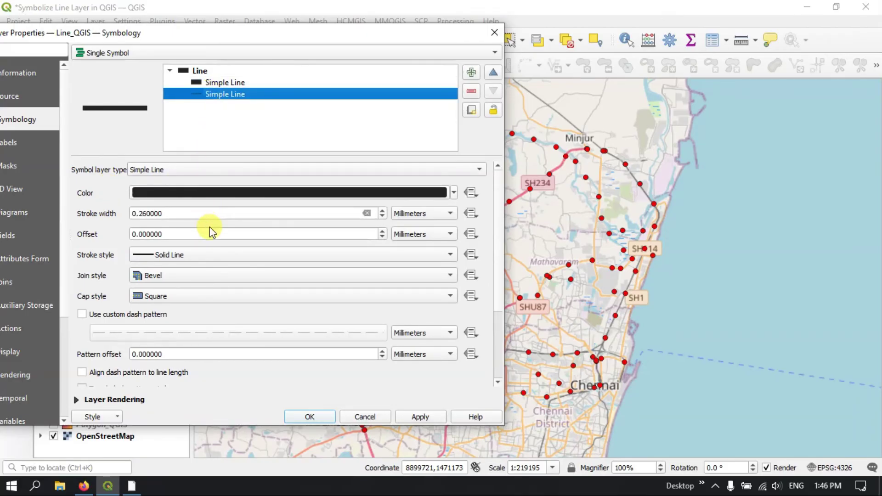
{"action": "left_click", "coordinate": [184, 252]}
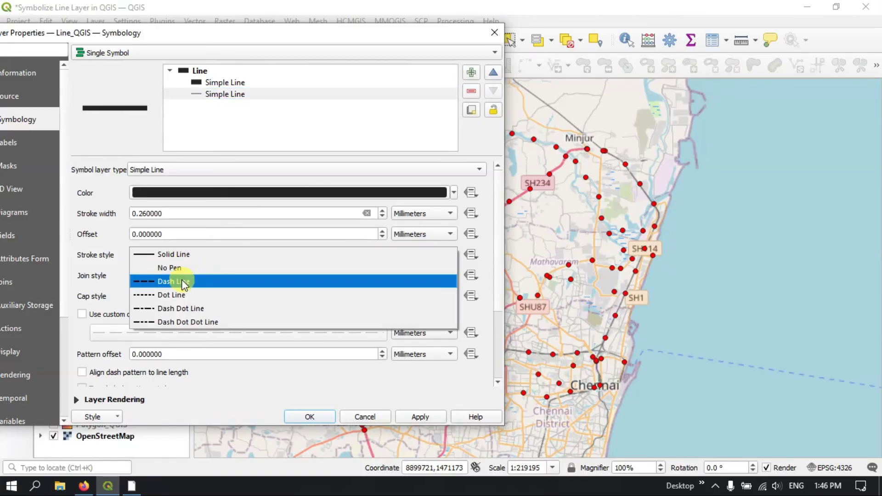
{"action": "left_click", "coordinate": [174, 294]}
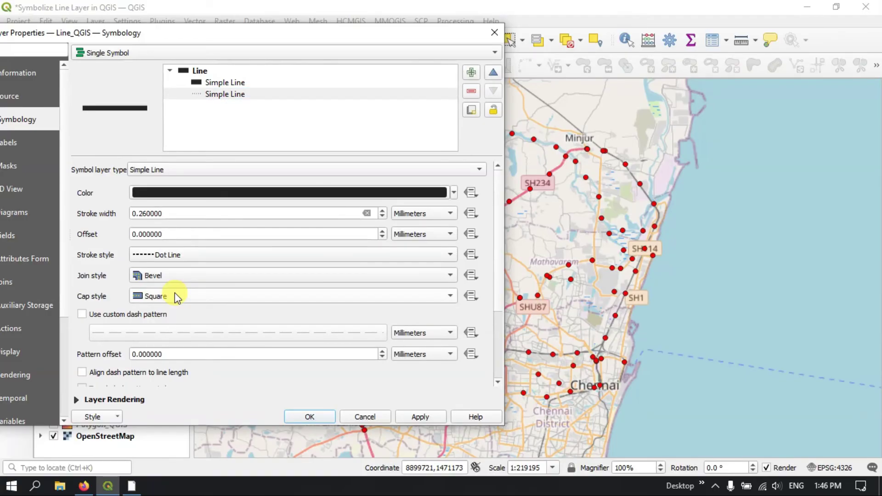
{"action": "left_click", "coordinate": [453, 193]}
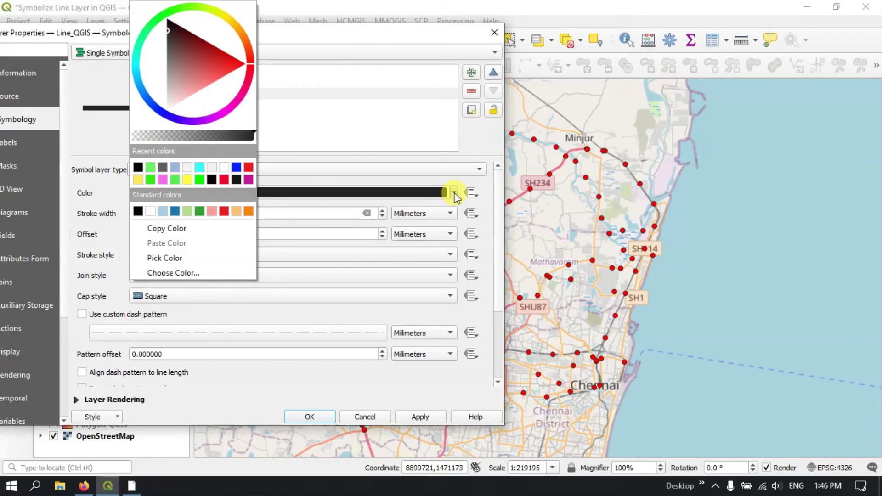
{"action": "left_click", "coordinate": [187, 182]}
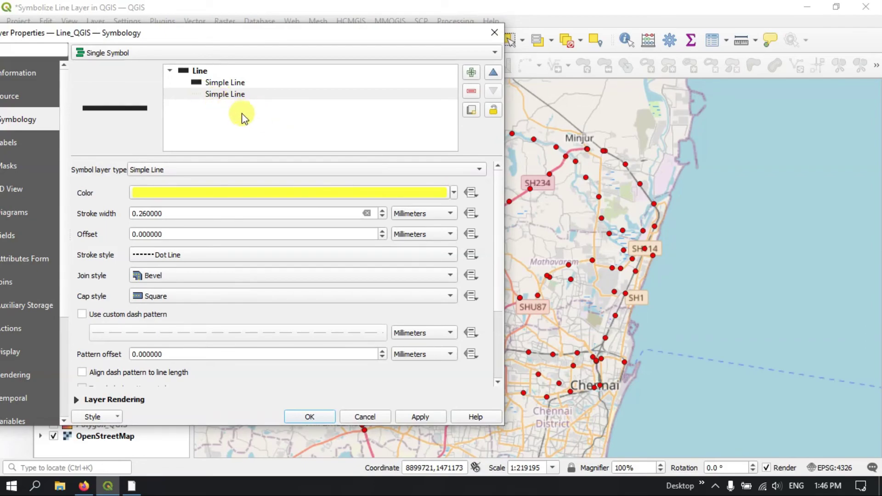
Set the yellow dotted line's stroke width to 0.5 mm and apply the symbol to the layer
{"action": "left_click_drag", "start_coordinate": [166, 213], "coordinate": [141, 214]}
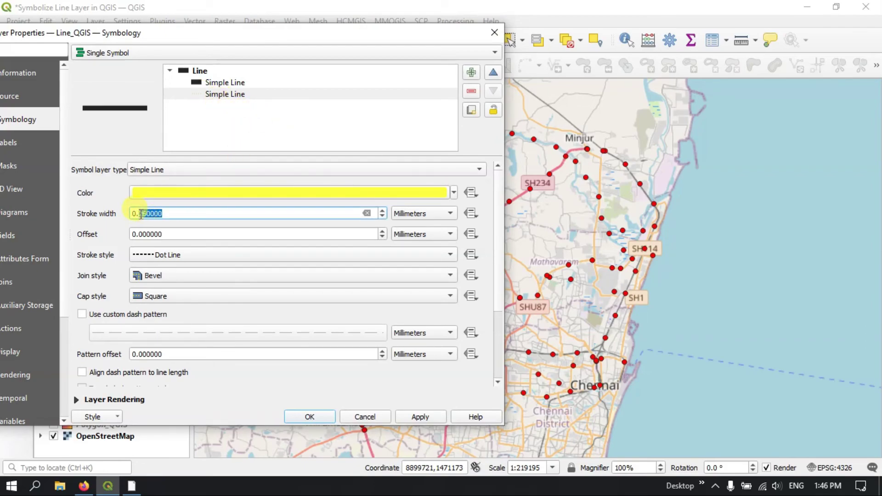
{"action": "type", "text": "3"}
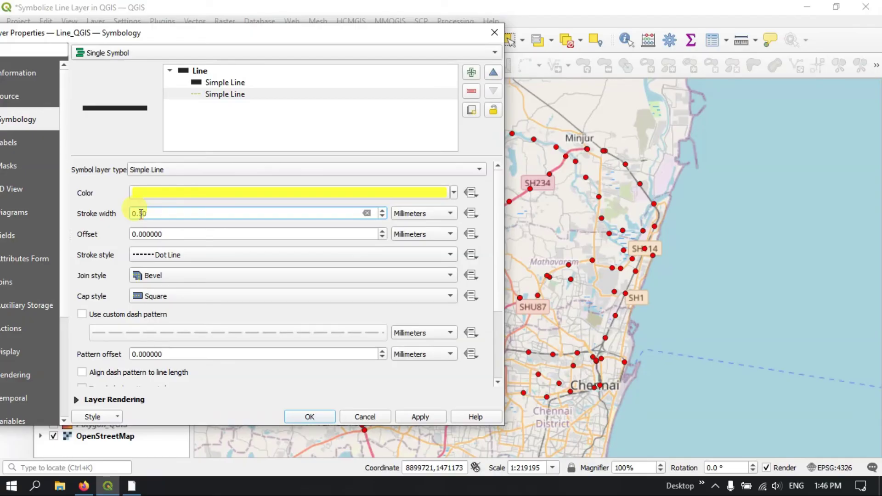
{"action": "key", "text": "Tab"}
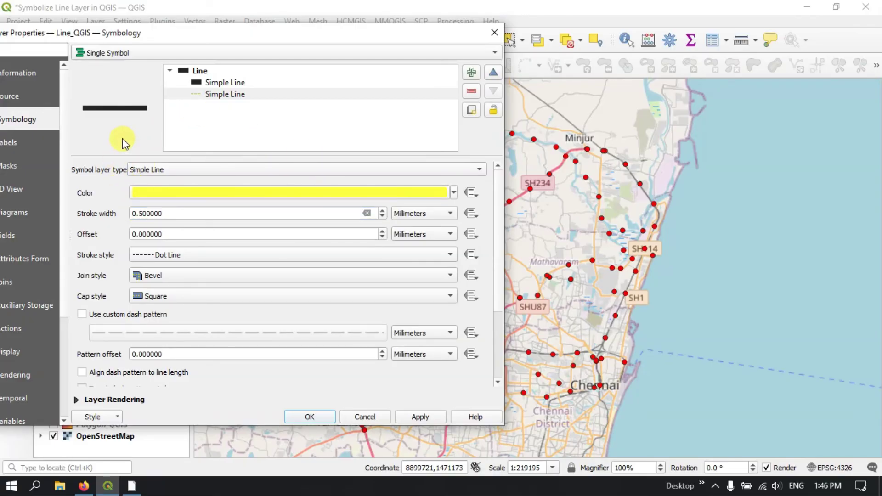
{"action": "left_click", "coordinate": [420, 418]}
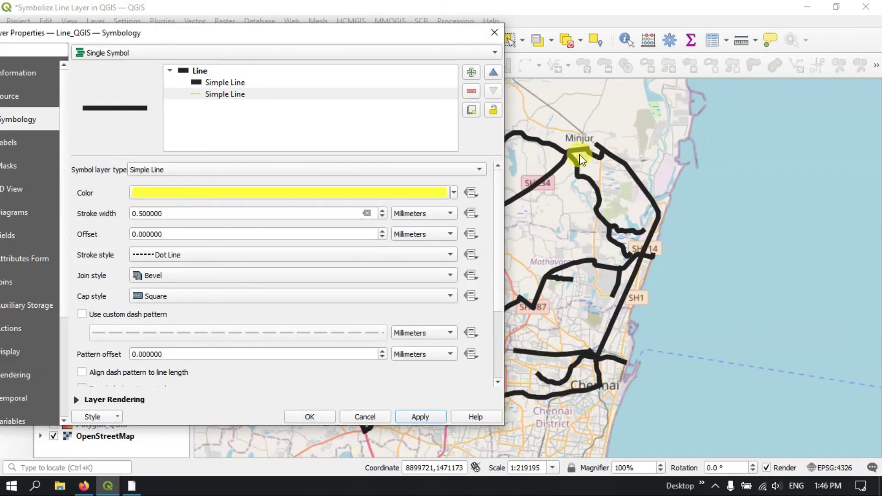
Move the yellow dotted line above the thick black line in the symbol layer order and apply the change
{"action": "left_click", "coordinate": [229, 95]}
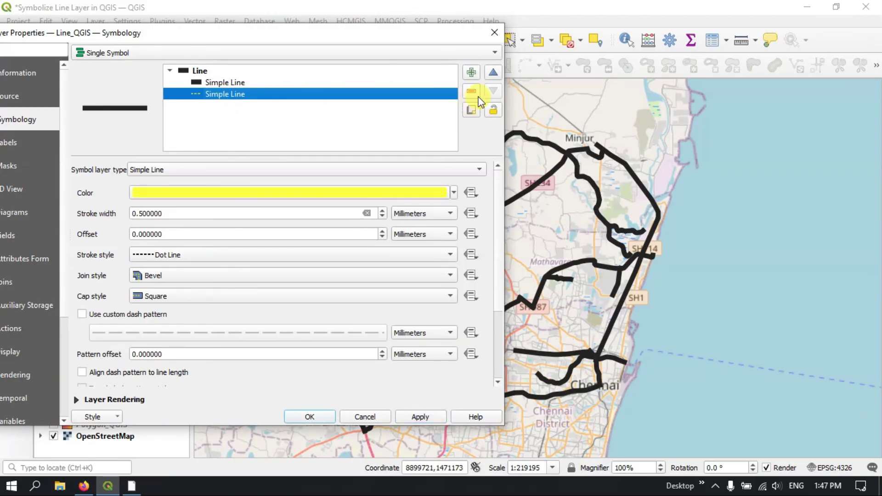
{"action": "left_click", "coordinate": [492, 72]}
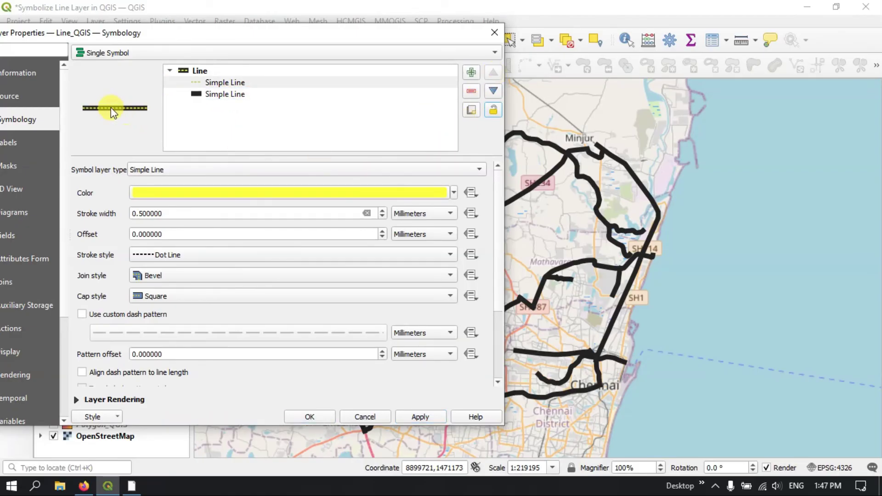
{"action": "left_click", "coordinate": [420, 416]}
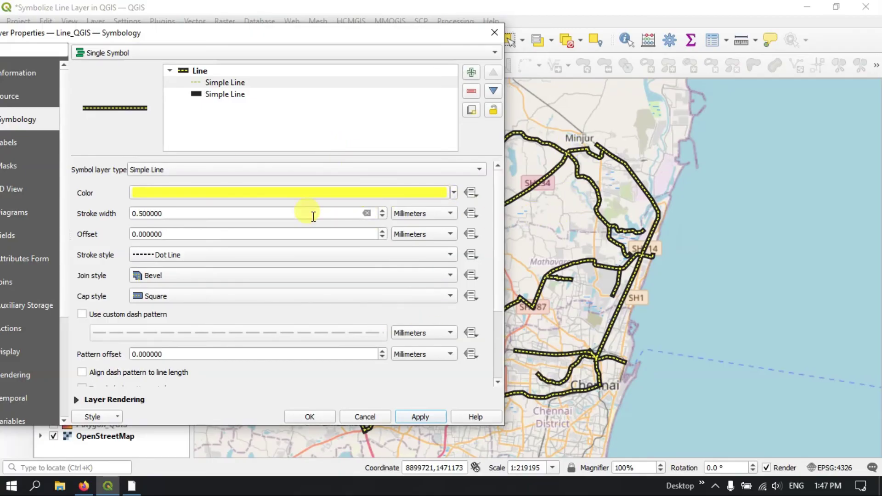
Check the available renderer types, keep Single Symbol, and accept the layer properties to return to the map
{"action": "left_click", "coordinate": [210, 54]}
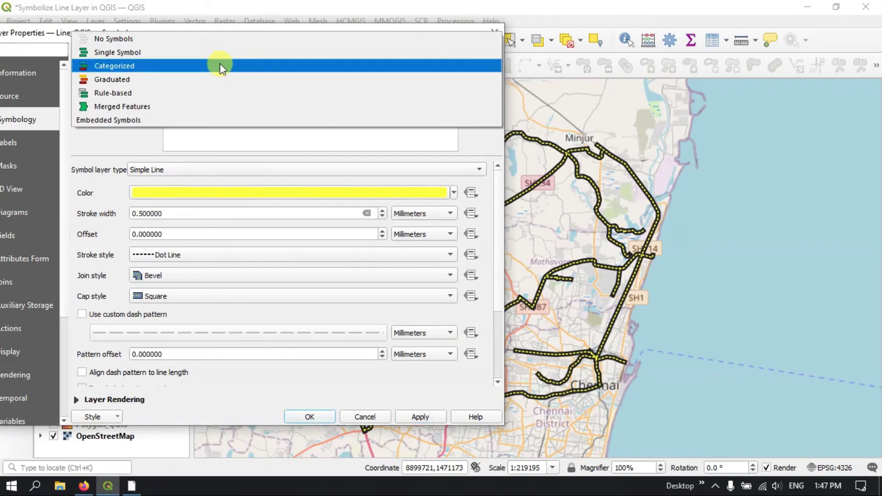
{"action": "left_click", "coordinate": [127, 140]}
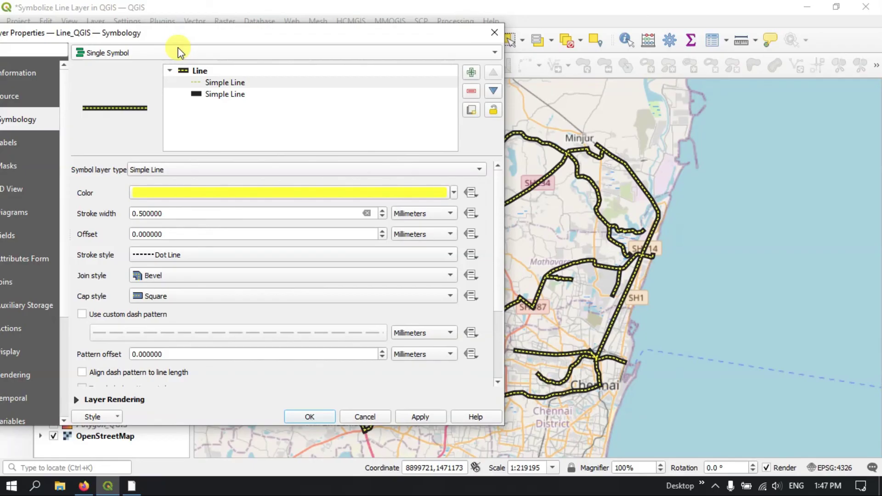
{"action": "mouse_move", "coordinate": [187, 34]}
{"action": "left_mouse_down"}
{"action": "mouse_move", "coordinate": [197, 32]}
{"action": "mouse_move", "coordinate": [183, 35]}
{"action": "mouse_move", "coordinate": [195, 41]}
{"action": "left_mouse_up"}
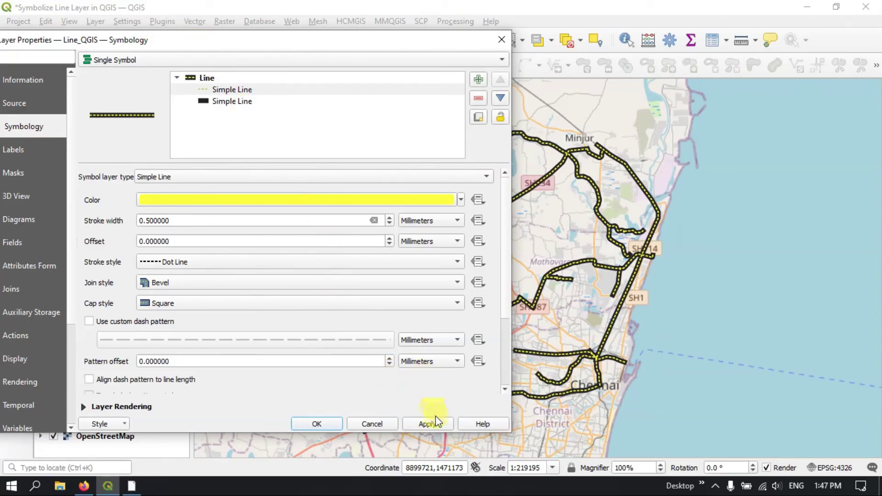
{"action": "left_click", "coordinate": [327, 429]}
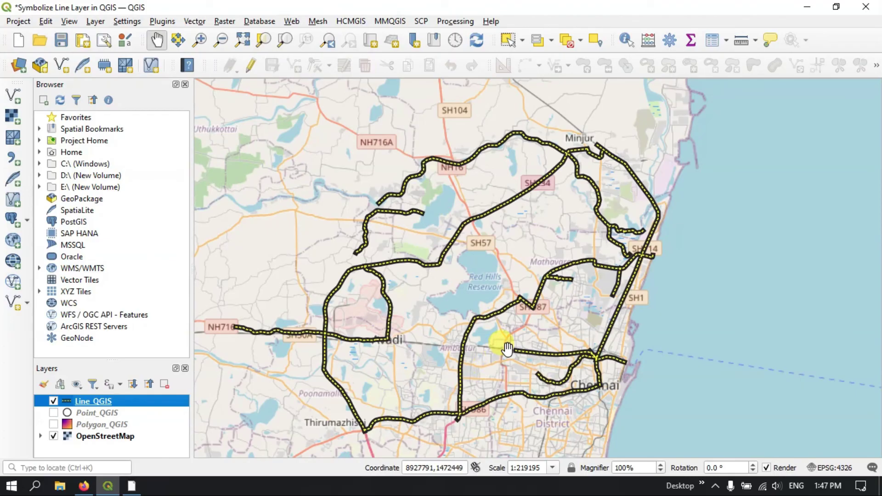